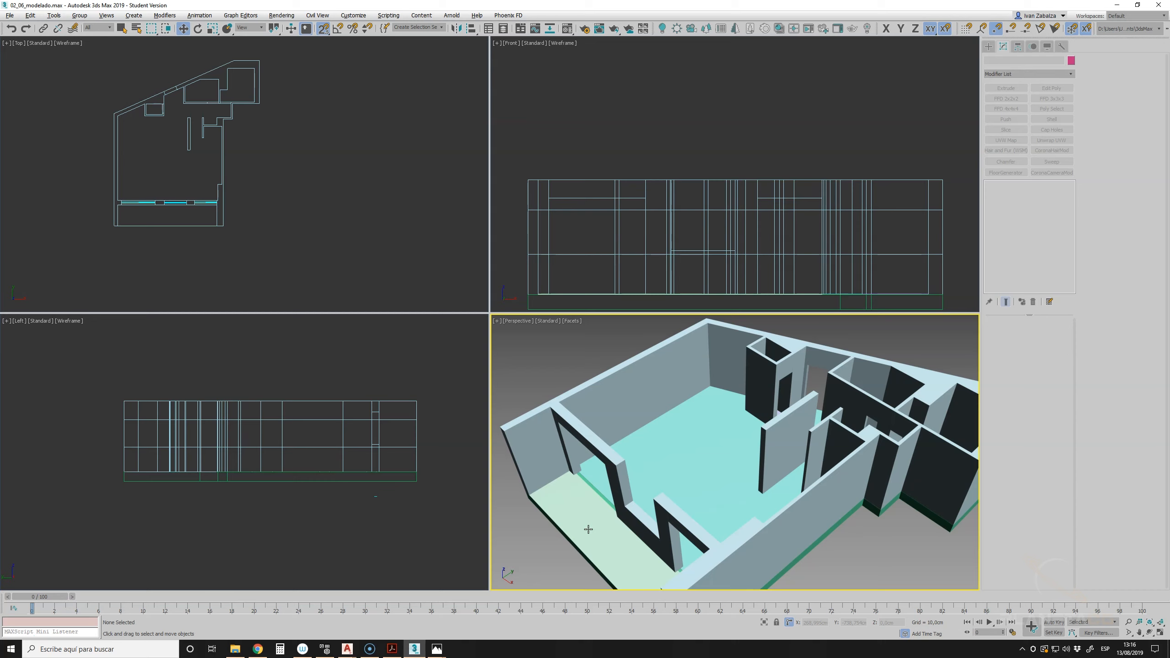
- Switch to Chrome and review the FloorGenerator plugin page with its free and full version offers
mouse_move(259, 649)
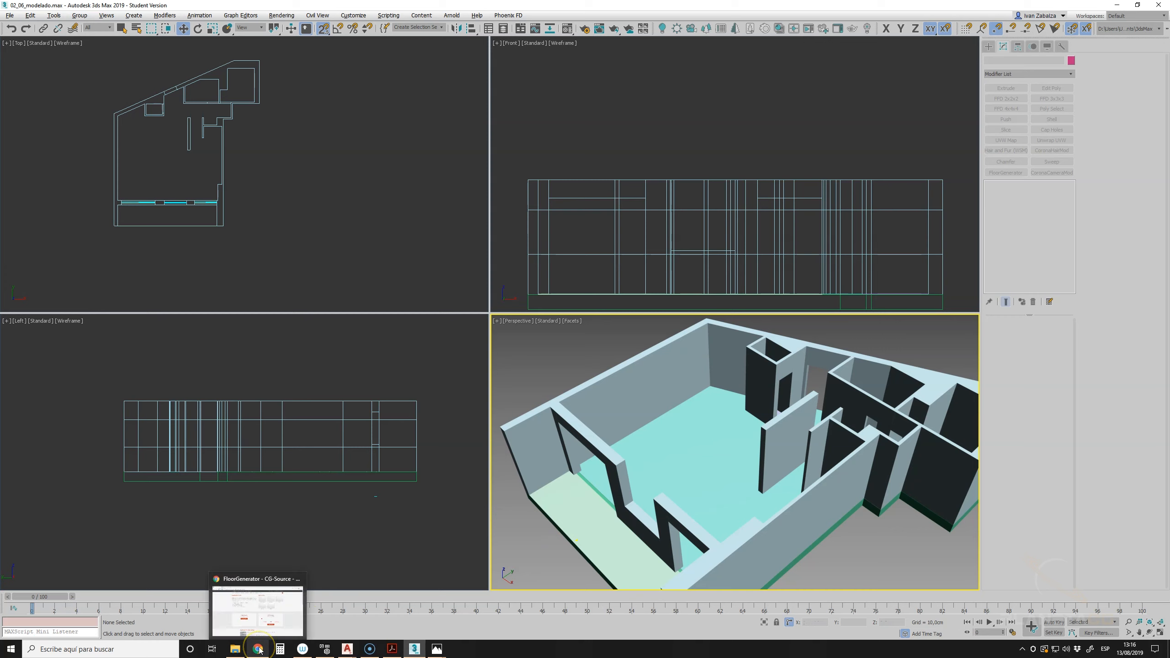
left_click(258, 614)
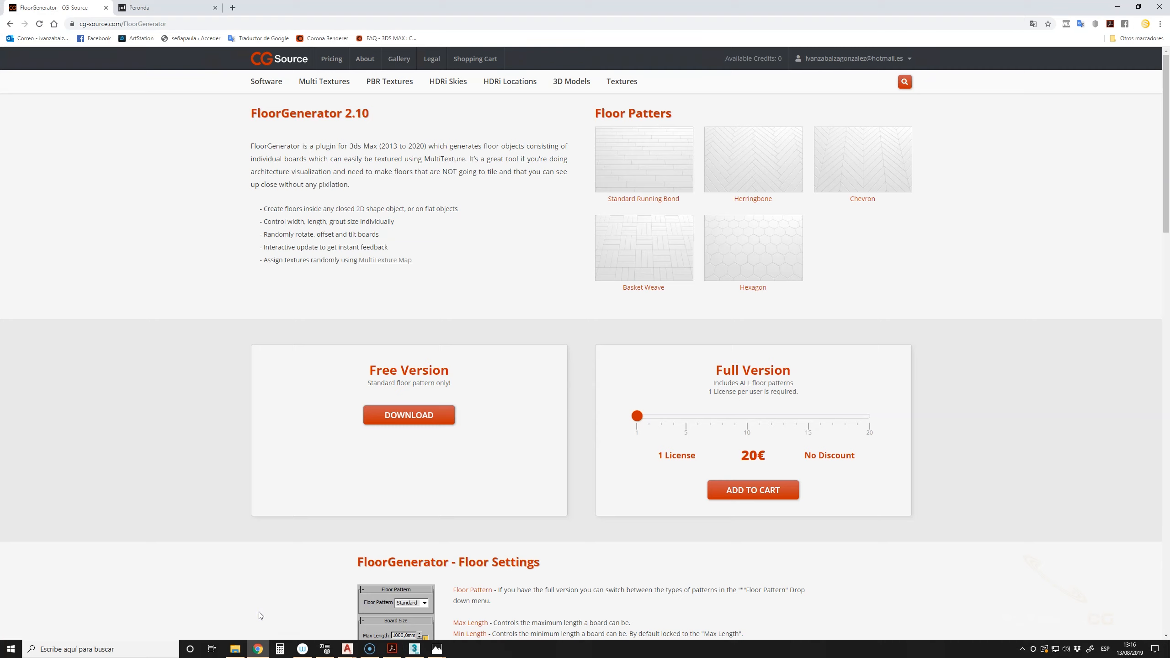
left_click(408, 415)
left_click(858, 58)
- Switch to the Photos app and browse the 20x180 Lightwood Sand wood plank textures
mouse_move(441, 651)
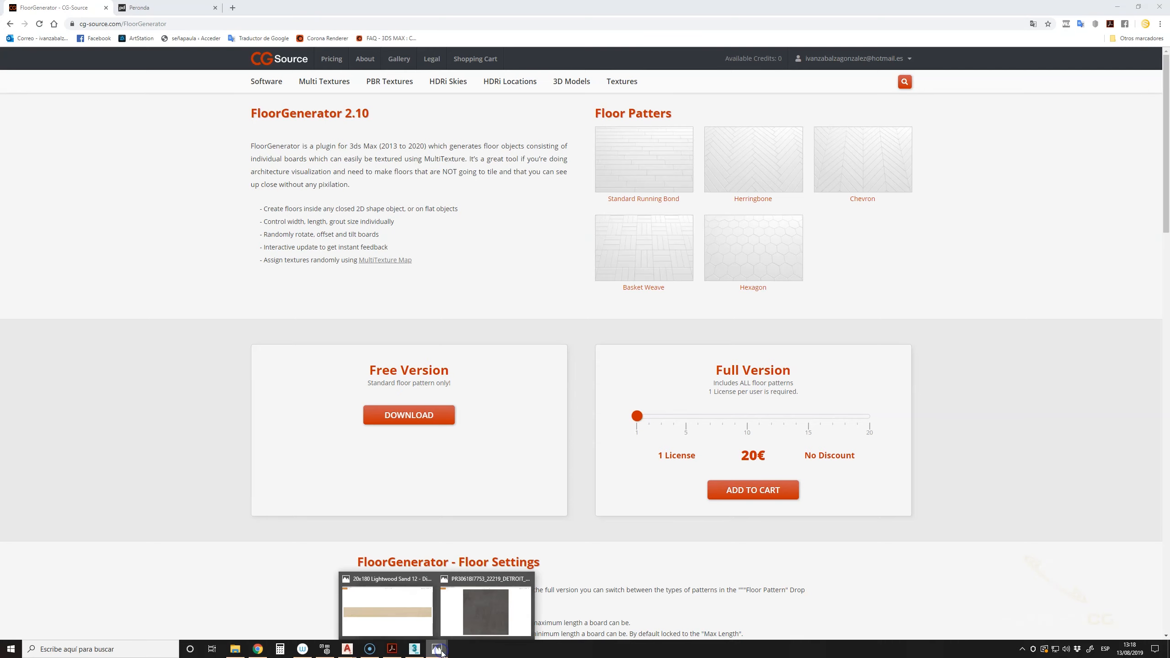
left_click(417, 612)
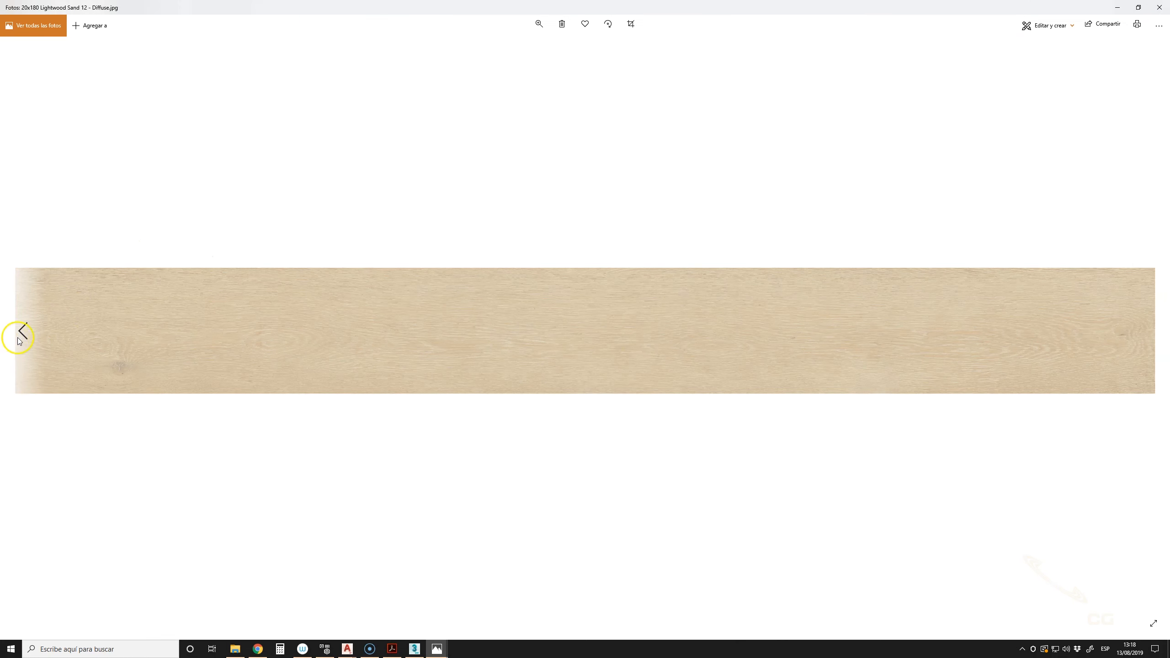
left_click(22, 332)
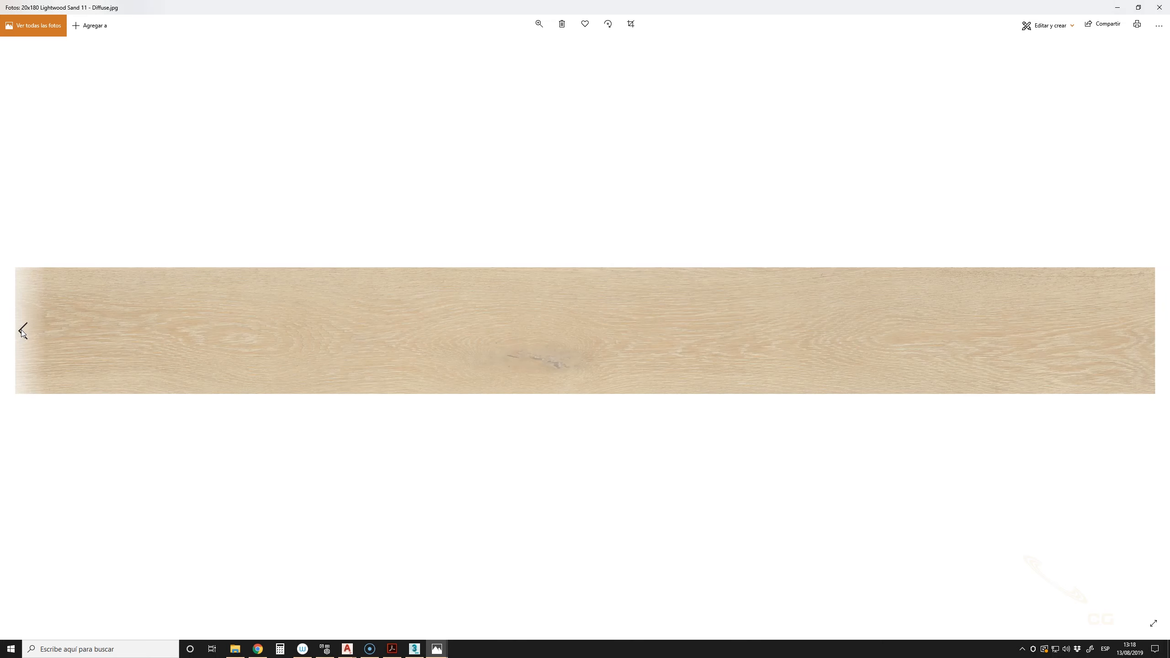
left_click(22, 332)
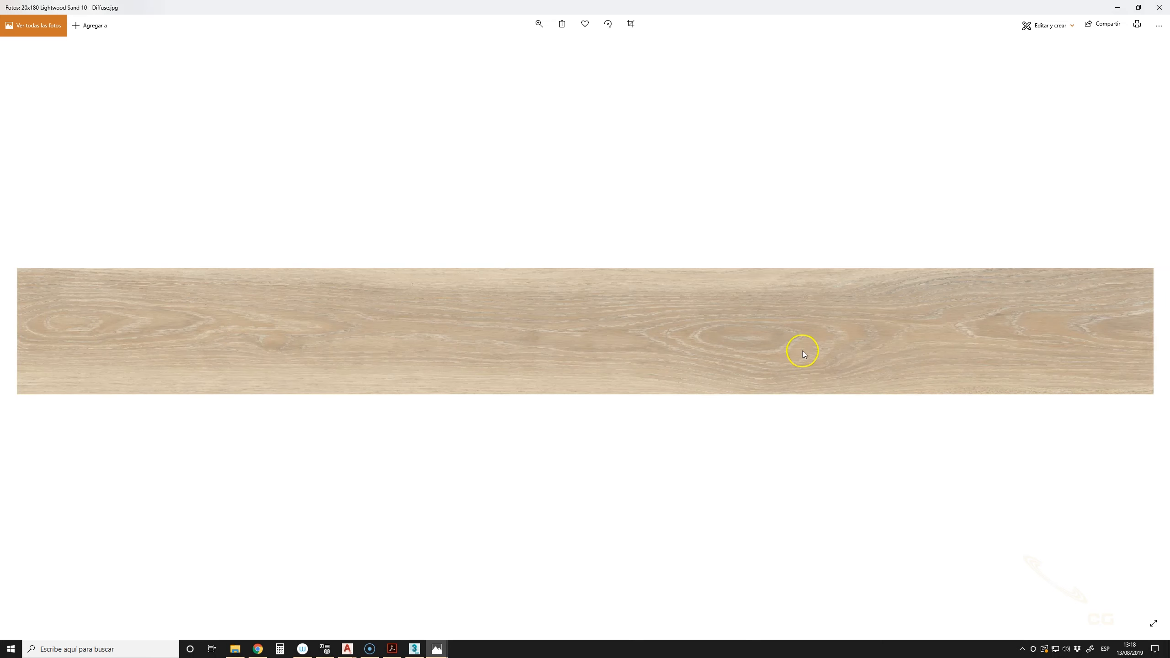
left_click(1147, 330)
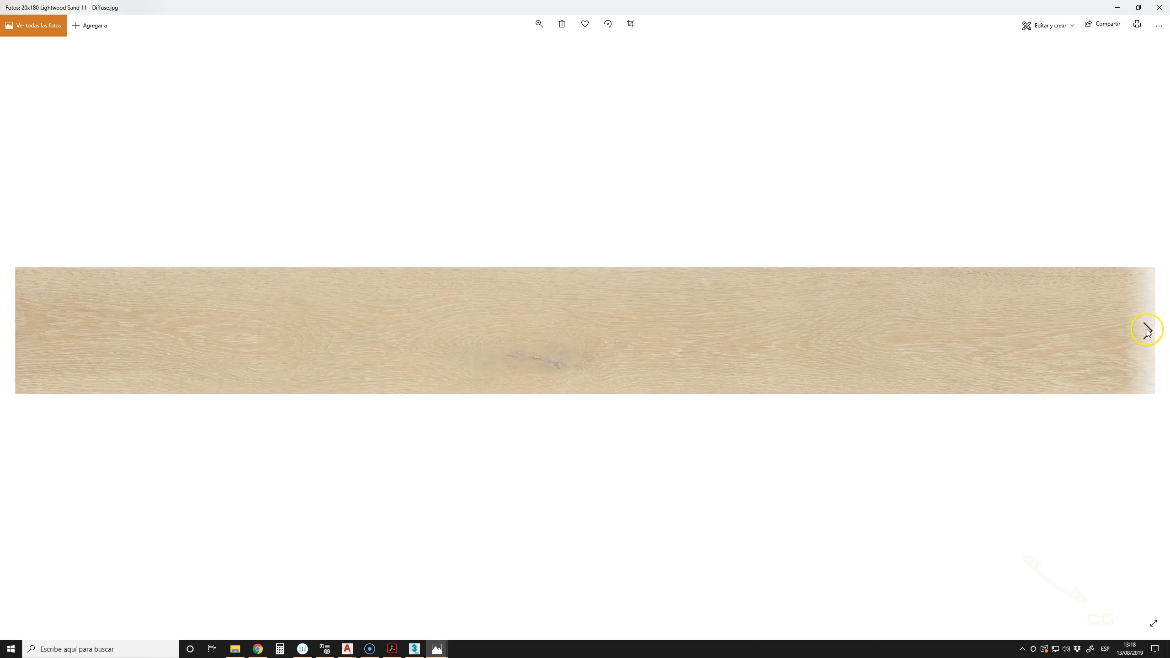
left_click(1147, 330)
left_click(1147, 330)
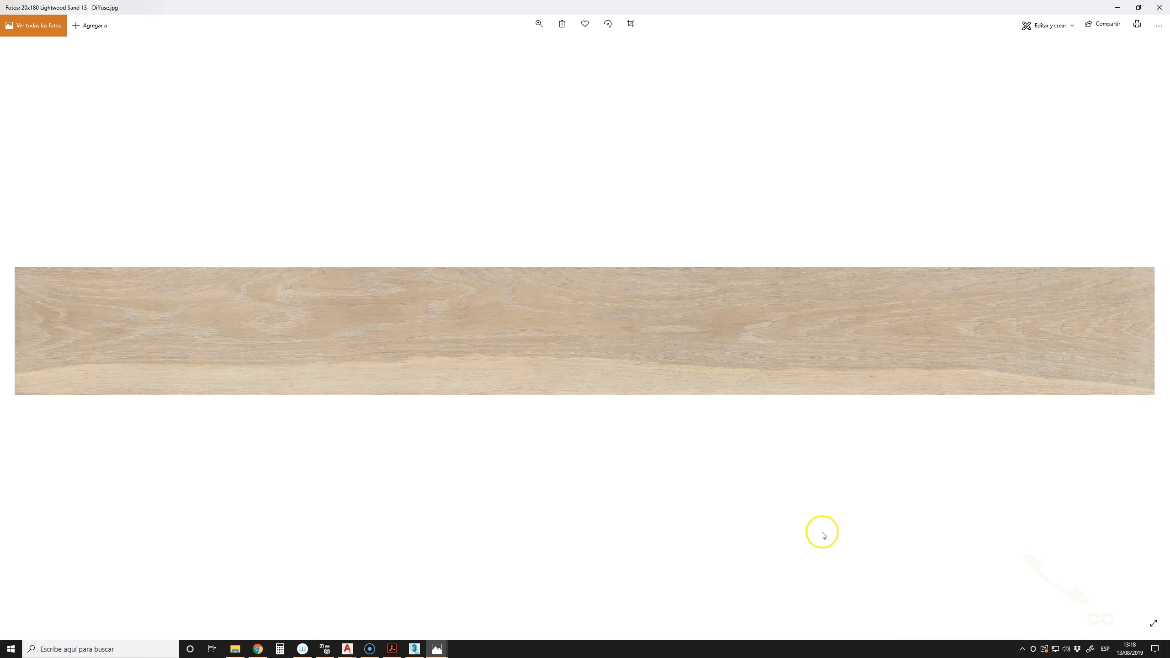
- View the Detroit Anthracite 100x100 tile textures and examine their surface variation up close
mouse_move(442, 650)
left_click(477, 619)
mouse_move(1131, 369)
left_click(1147, 334)
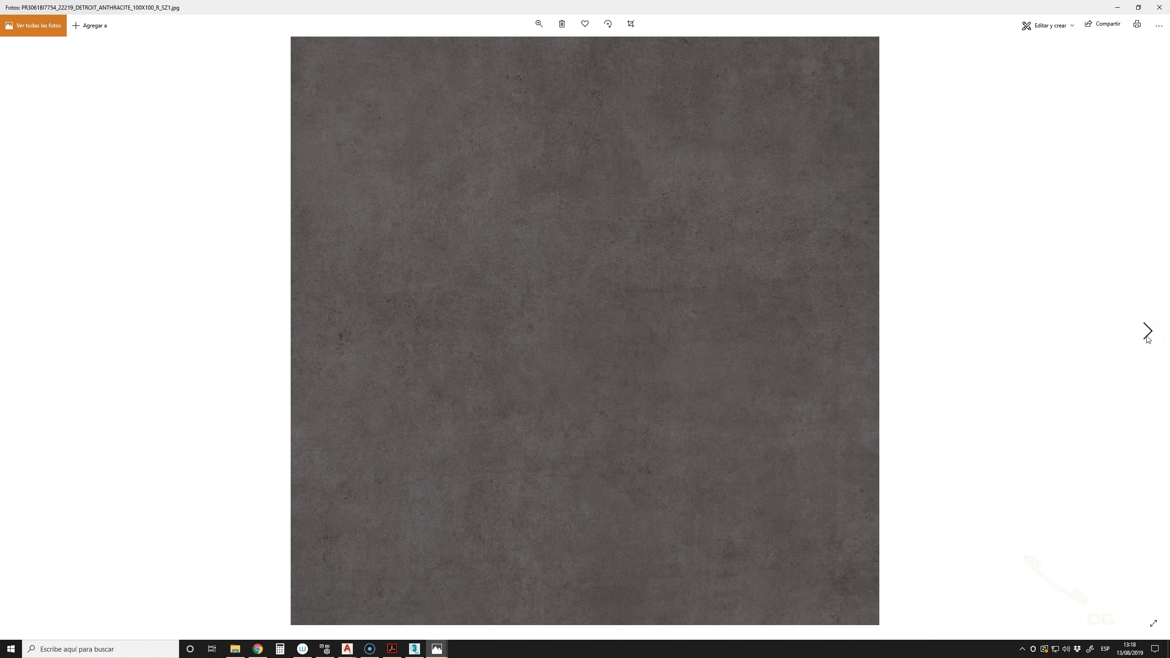
left_click(1147, 334)
left_click(1147, 334)
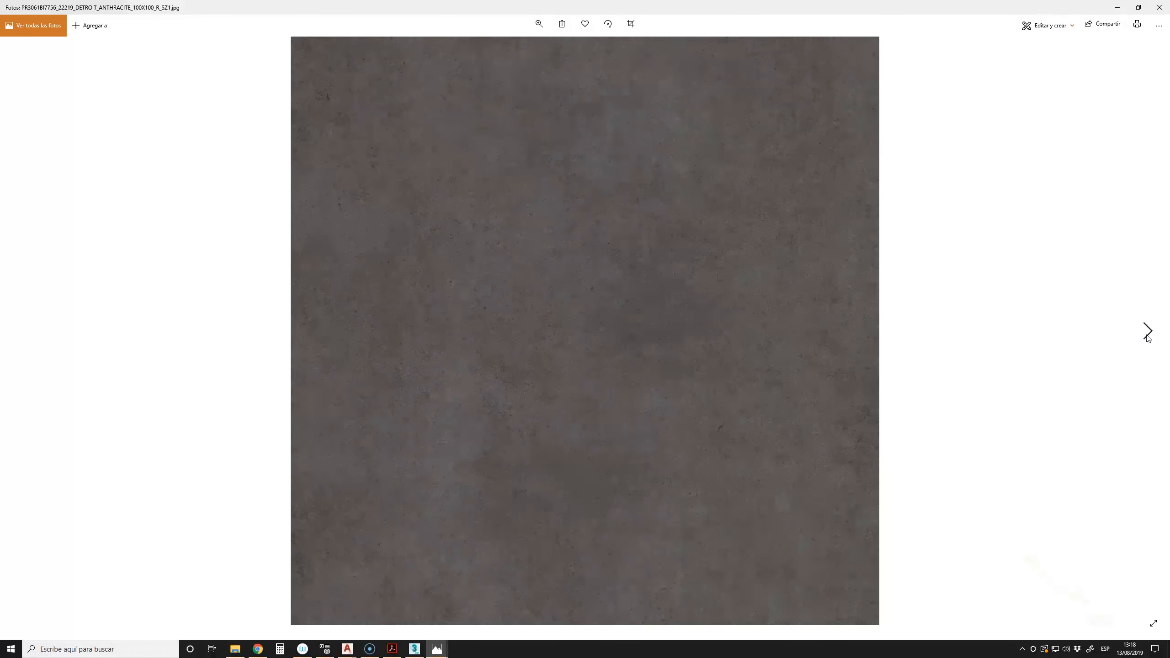
left_click(1148, 334)
left_click(1149, 329)
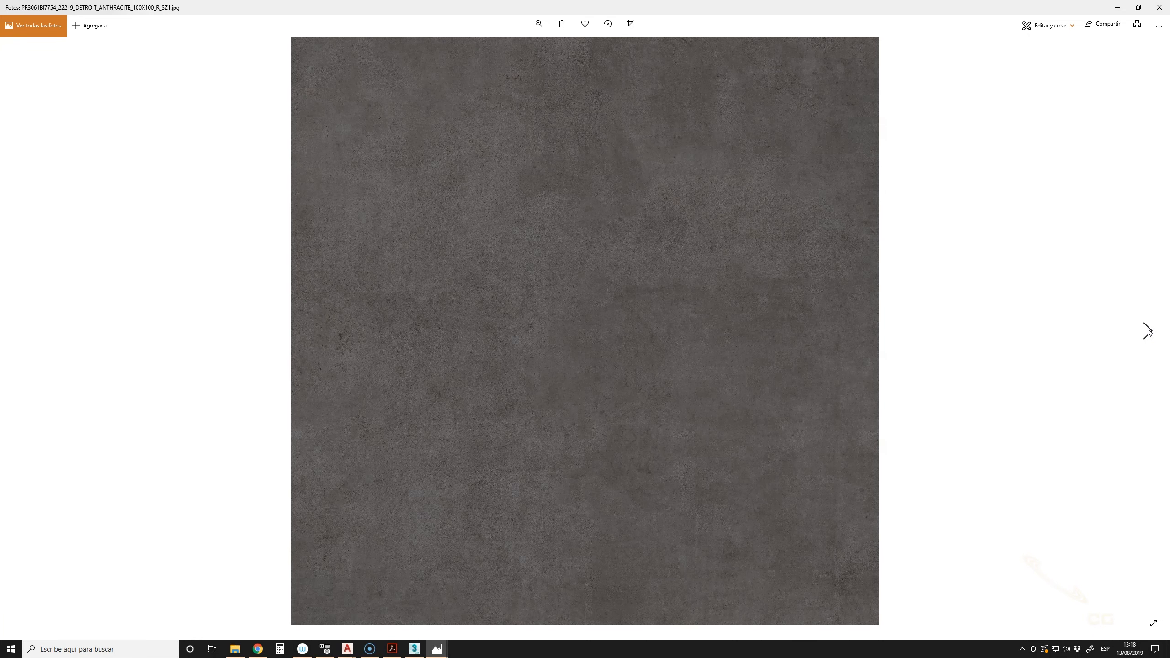
scroll(709, 383, "up", 3)
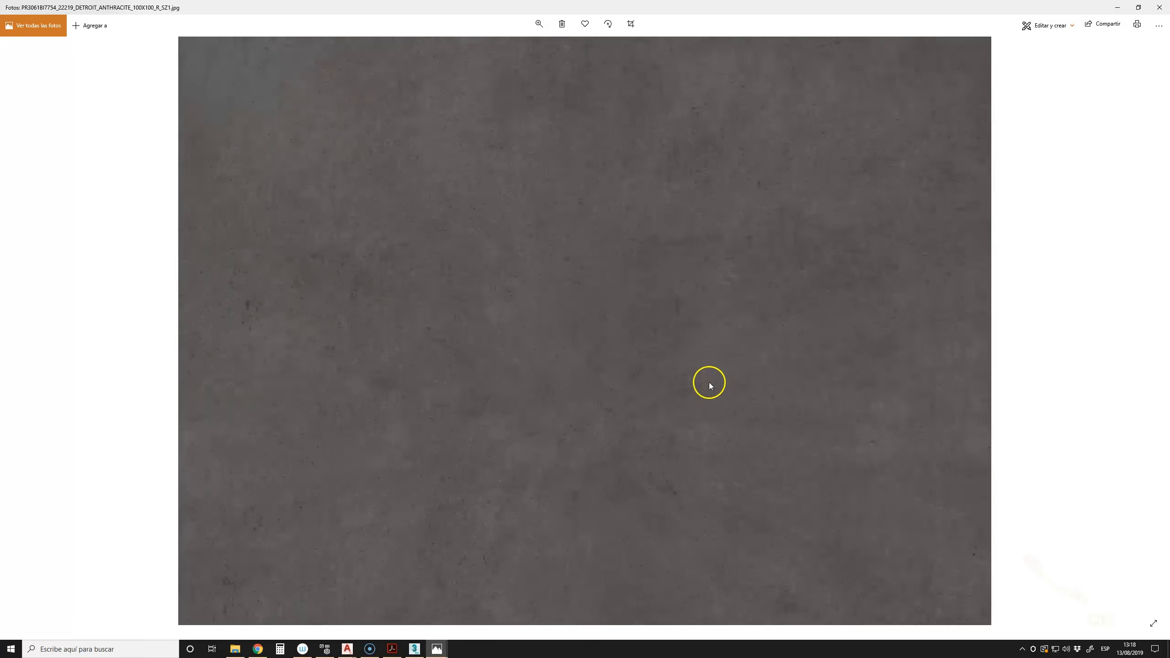
scroll(709, 385, "up", 2)
scroll(710, 385, "down", 4)
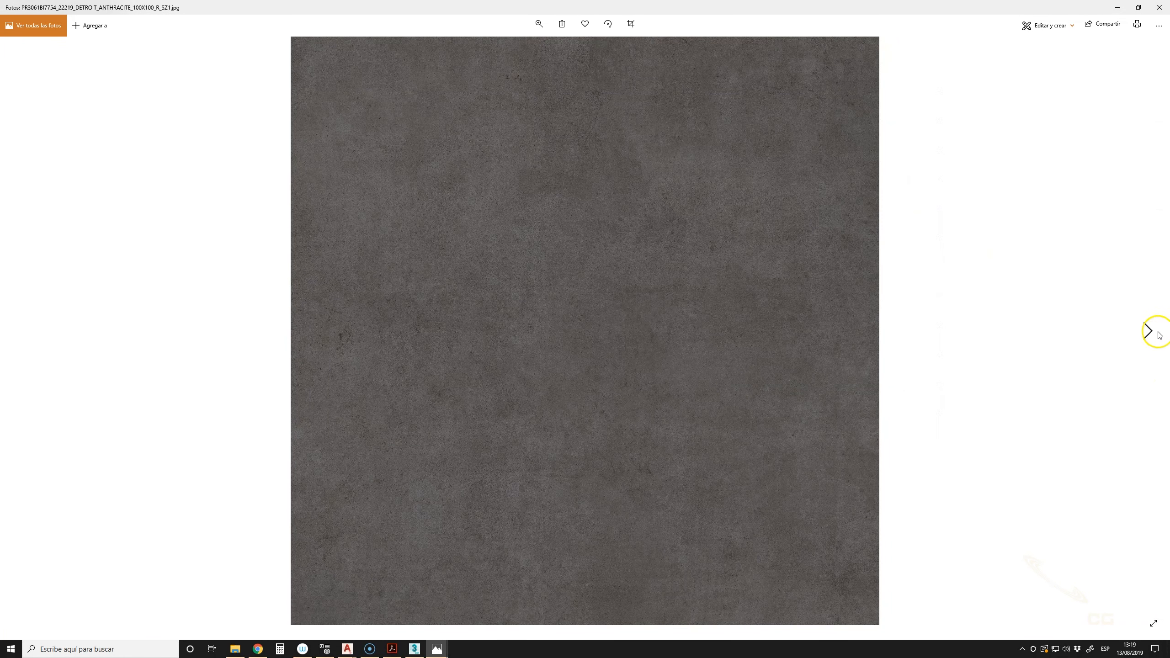
- Switch to Chrome and examine the Whistler Brown/24x151/R piece in Peronda's Whistler collection, then close its details
left_click(259, 647)
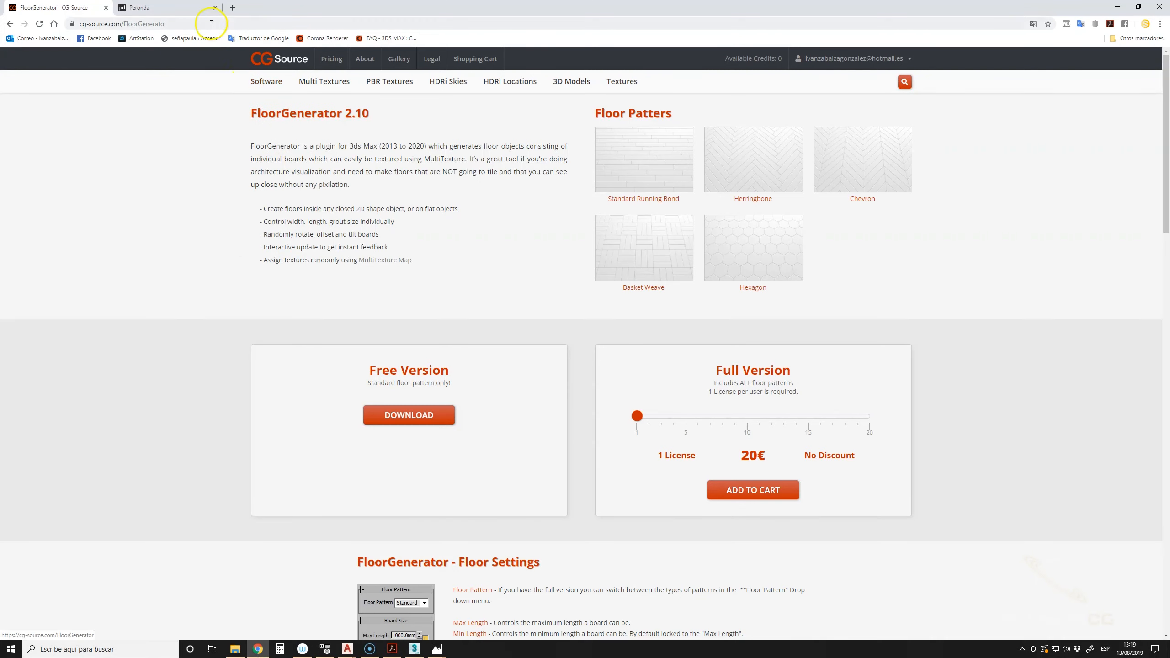
left_click(182, 10)
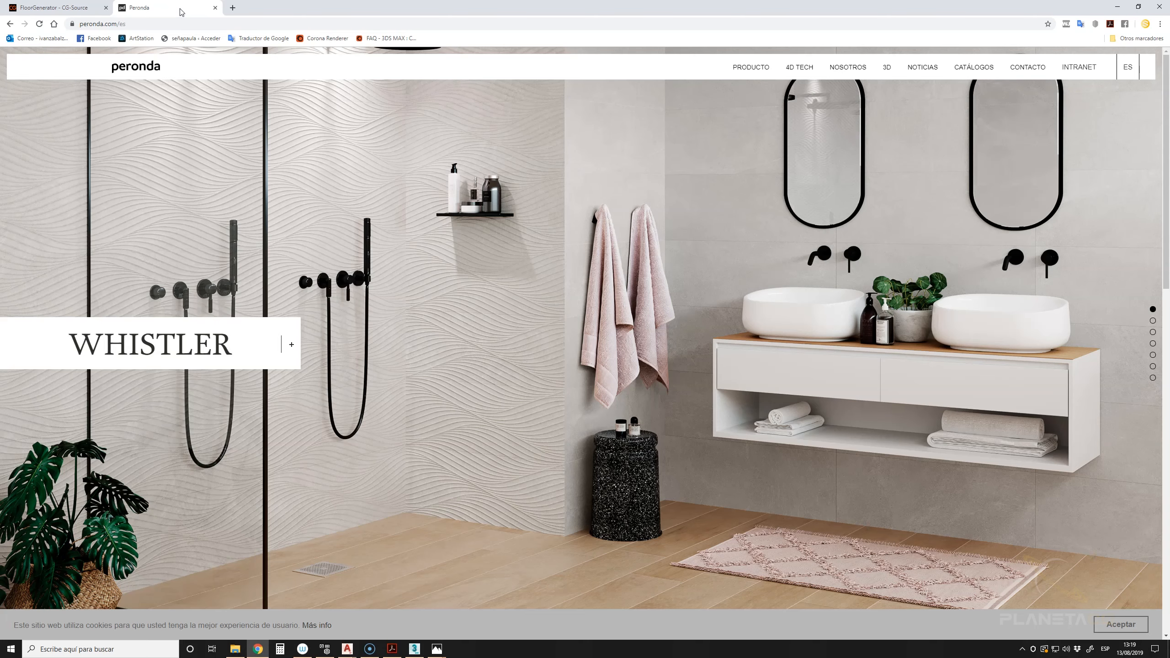
scroll(595, 151, "down", 3)
scroll(595, 152, "up", 3)
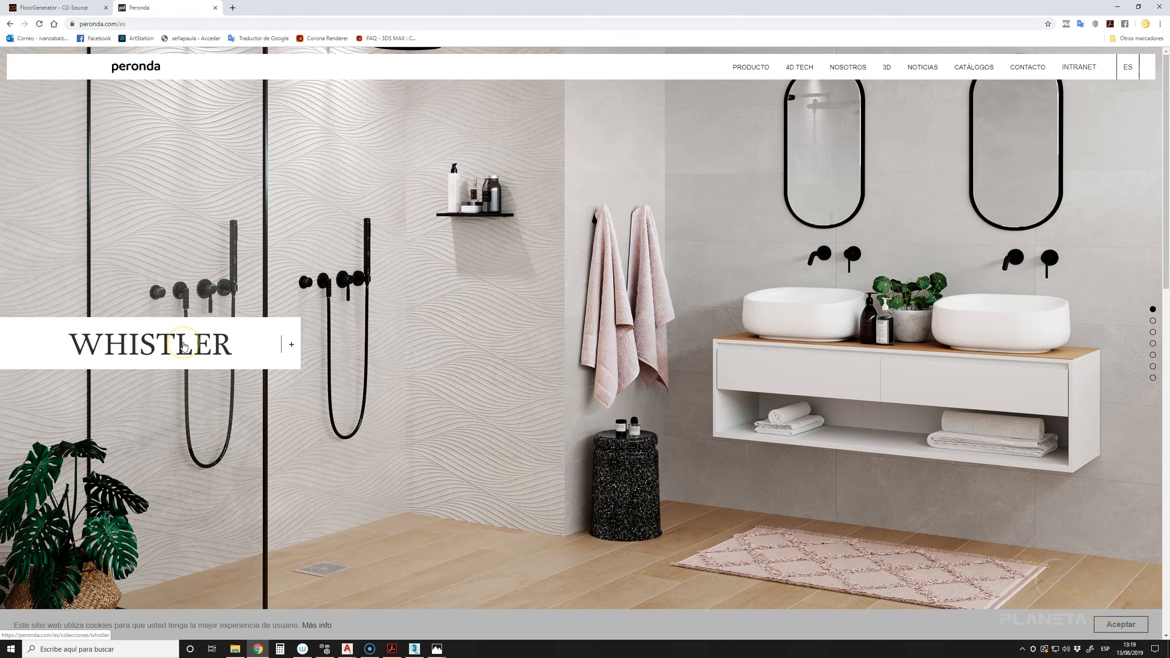
left_click(183, 345)
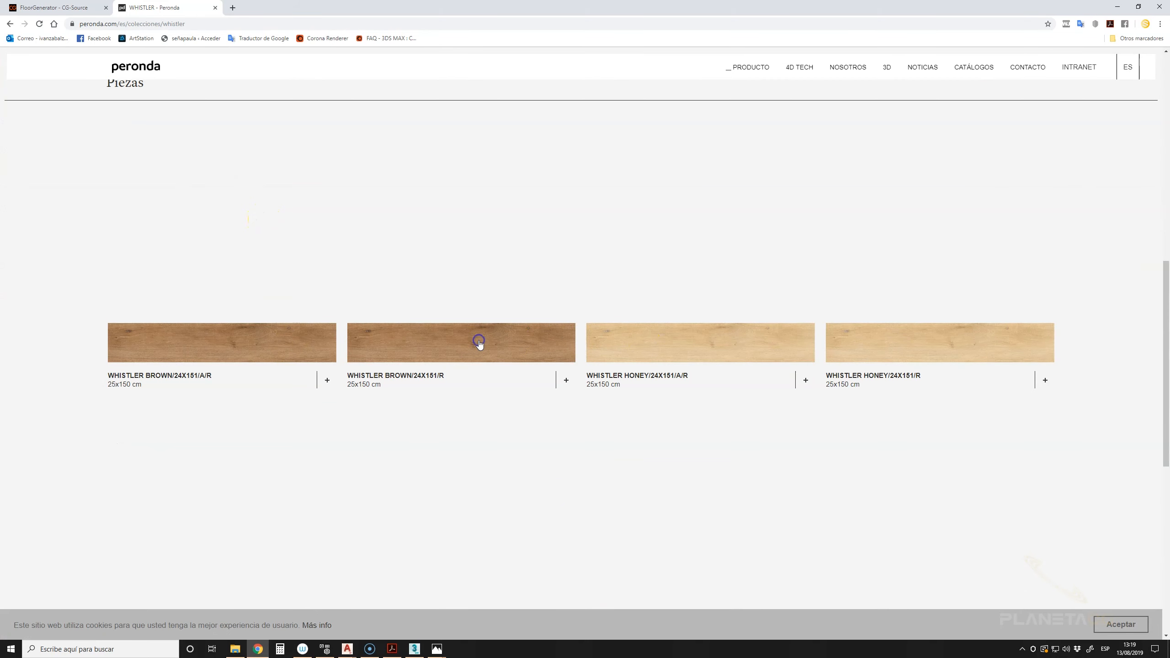
left_click(479, 344)
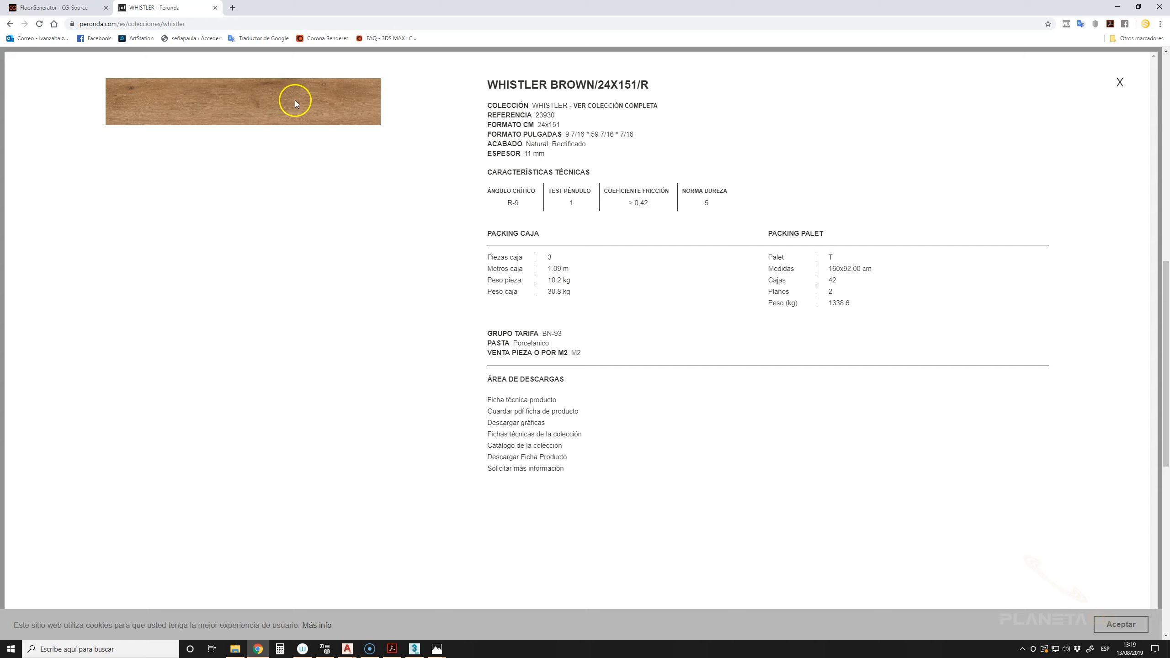
left_click(1119, 83)
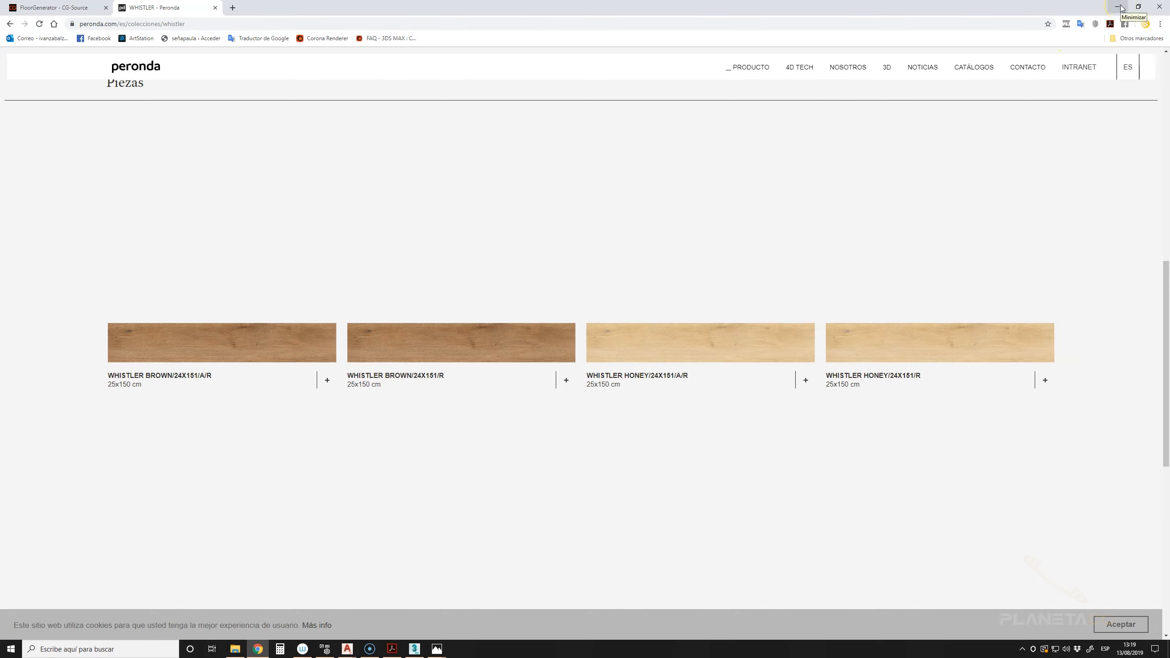
- Switch to 3ds Max and remove the Extrude modifier from the terrace floor, leaving only its base line
left_click(414, 650)
left_click(578, 496)
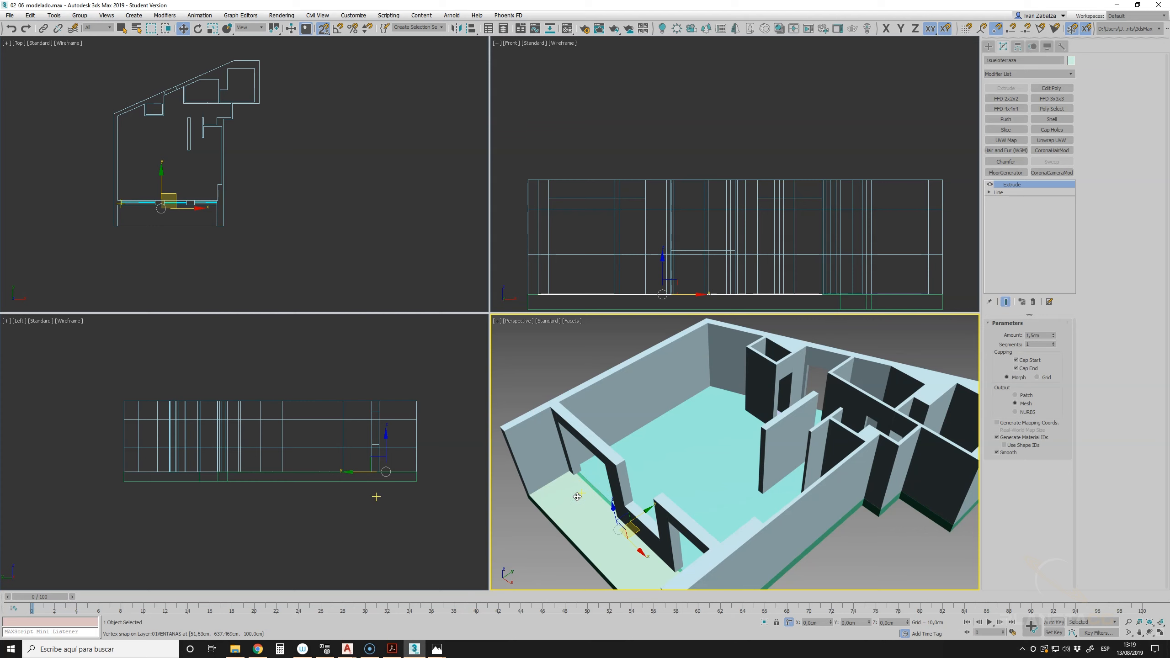
left_click(989, 185)
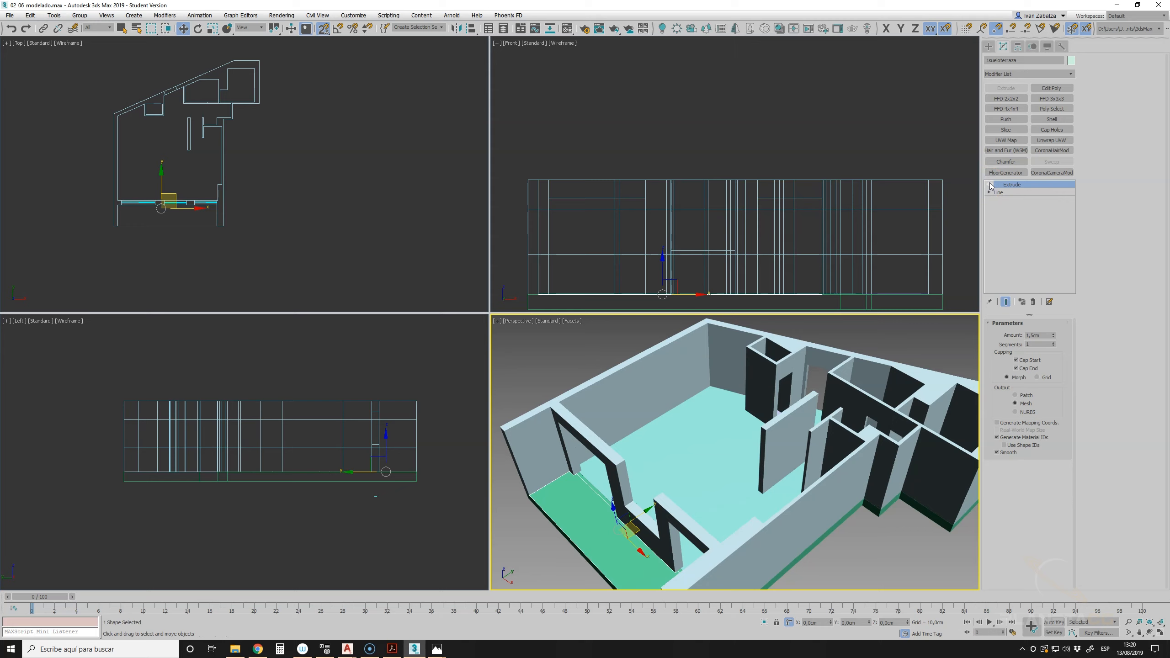
left_click(989, 186)
left_click(1033, 302)
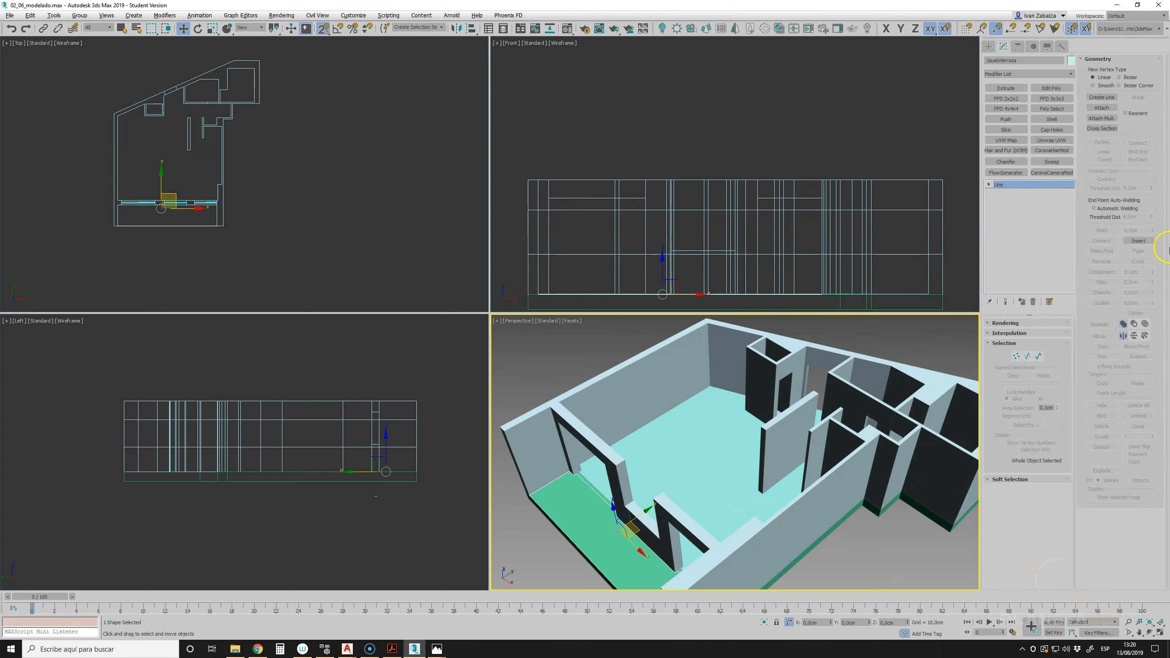
left_click(1072, 74)
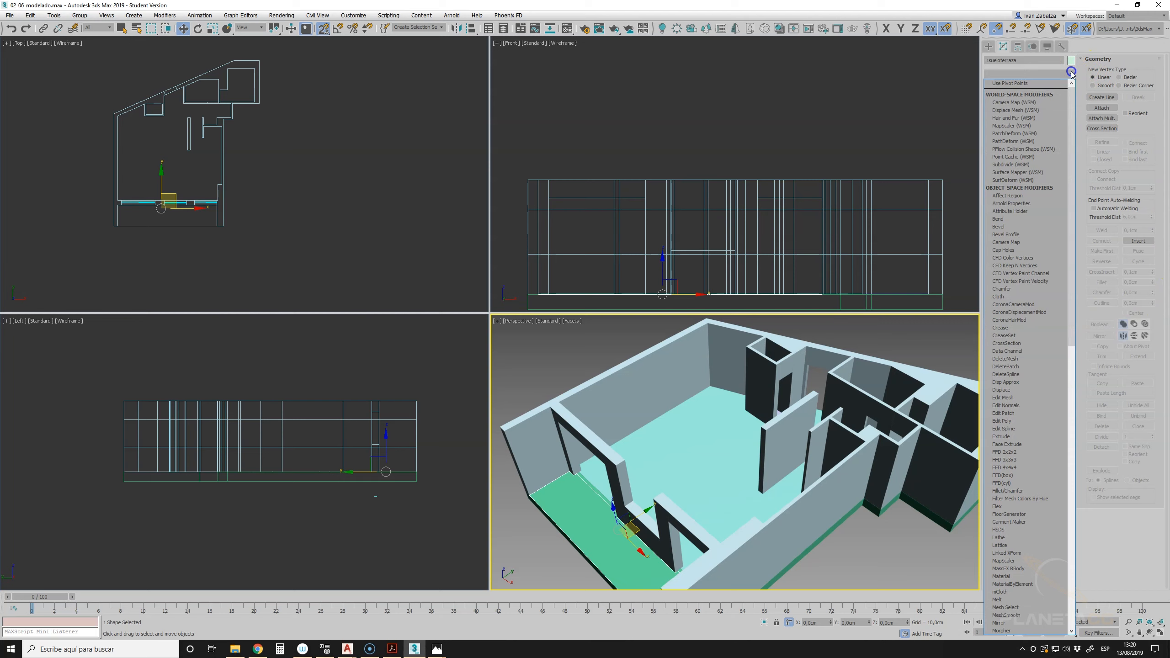
left_click_drag(1073, 100, 1078, 261)
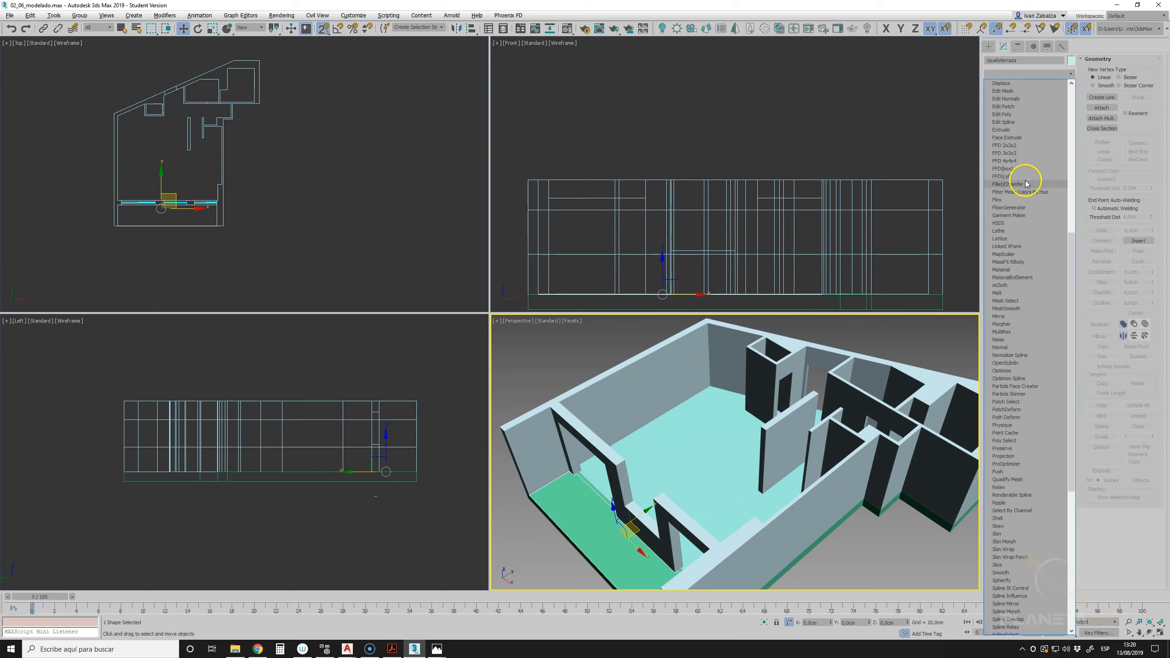
left_click(1084, 133)
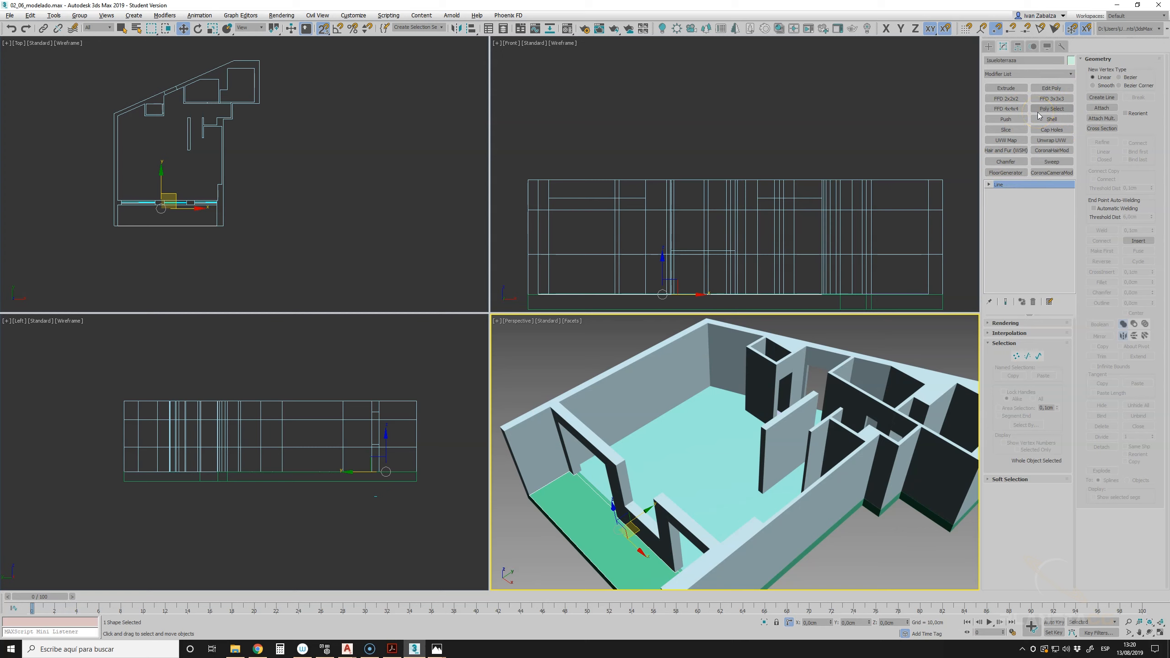
left_click(1050, 304)
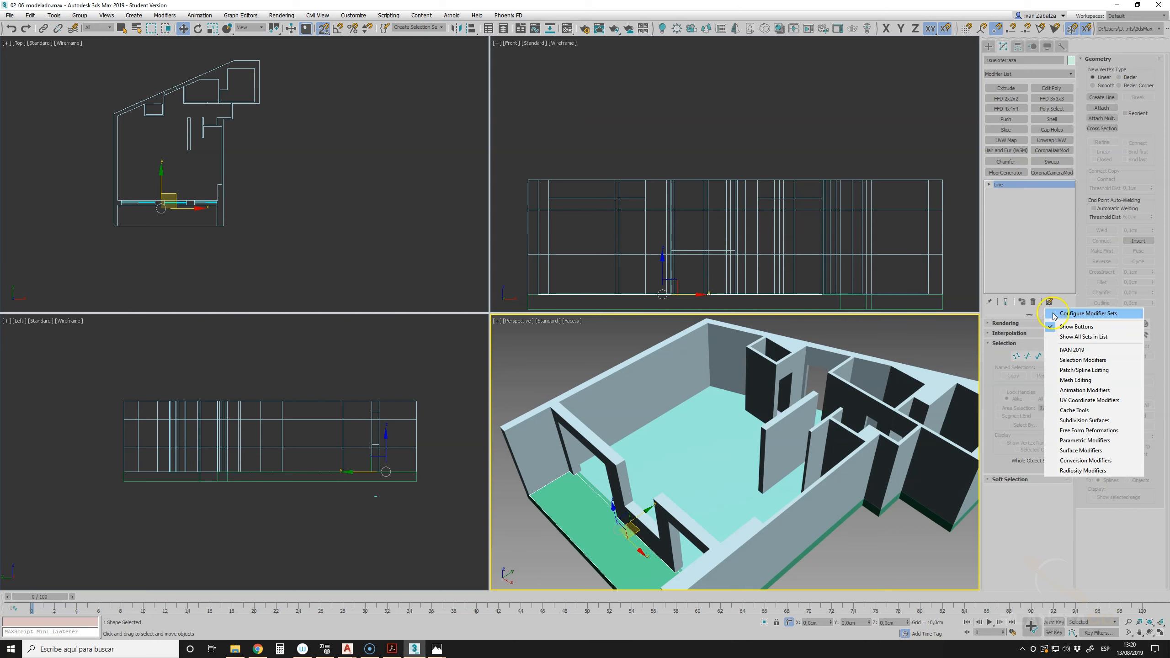
left_click(1071, 314)
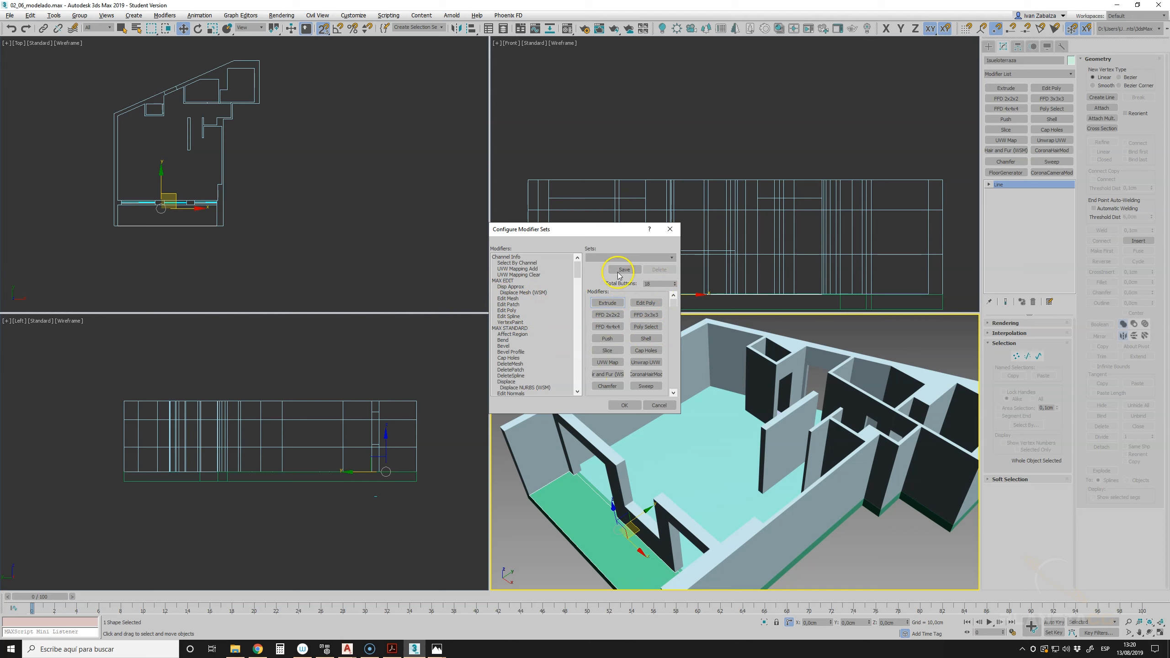
left_click(674, 405)
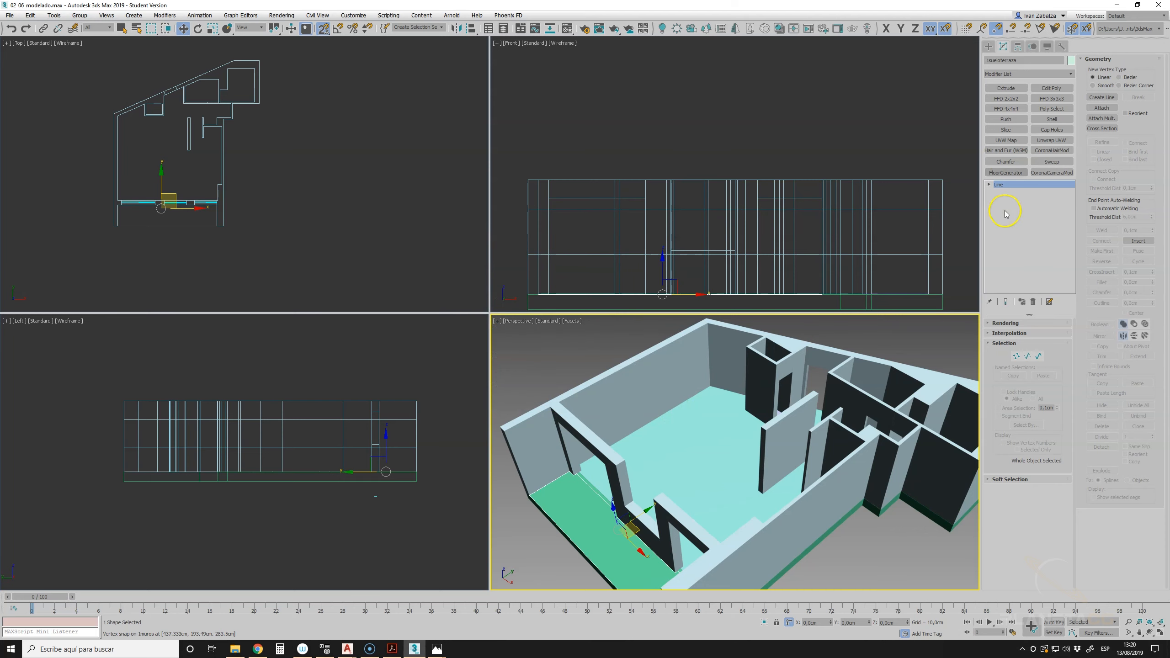
- Apply the FloorGenerator modifier to the terrace floor outline
left_click(1002, 174)
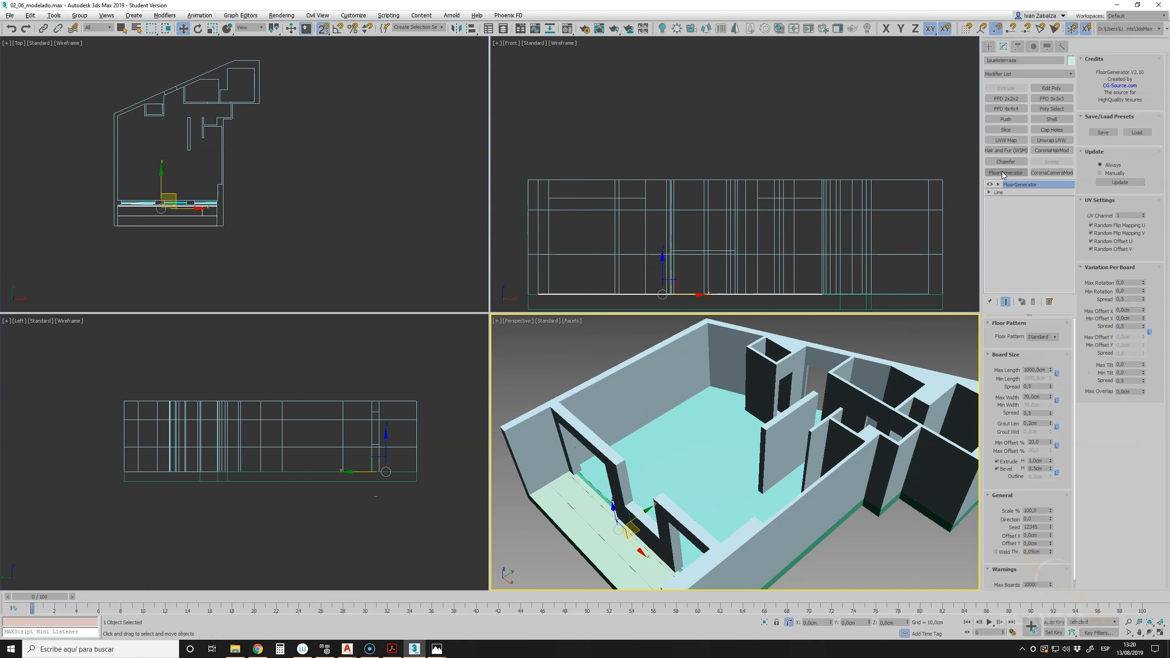
scroll(168, 216, "up", 5)
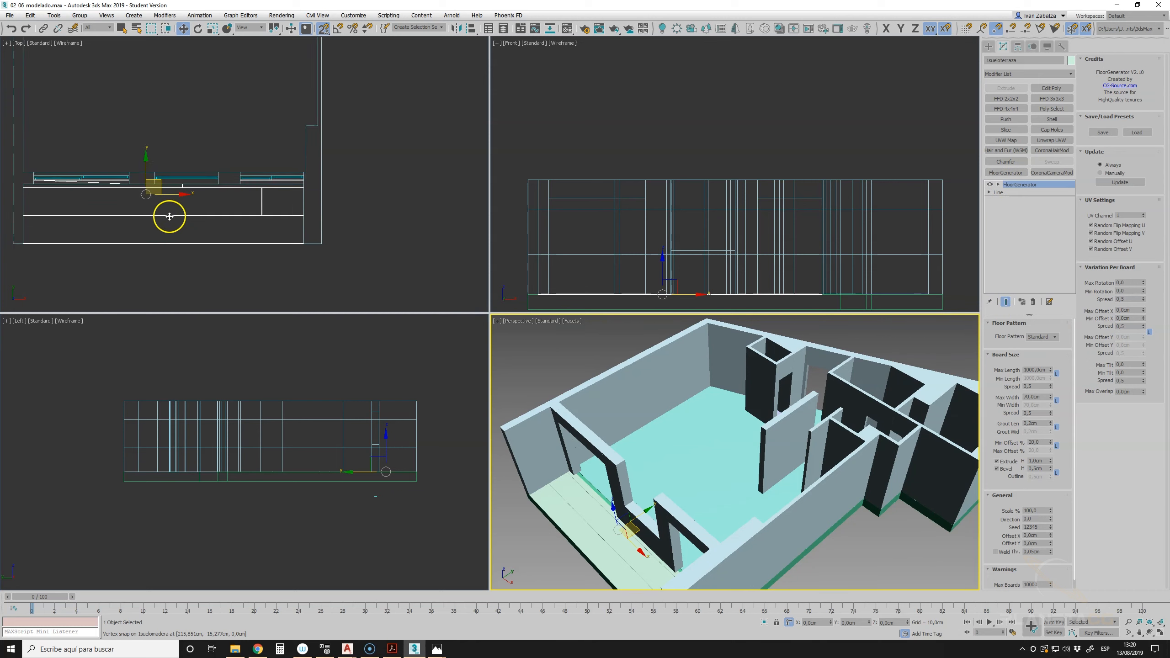
middle_click_drag(168, 217, 264, 216)
scroll(268, 215, "down", 2)
scroll(285, 215, "up", 2)
scroll(284, 213, "down", 2)
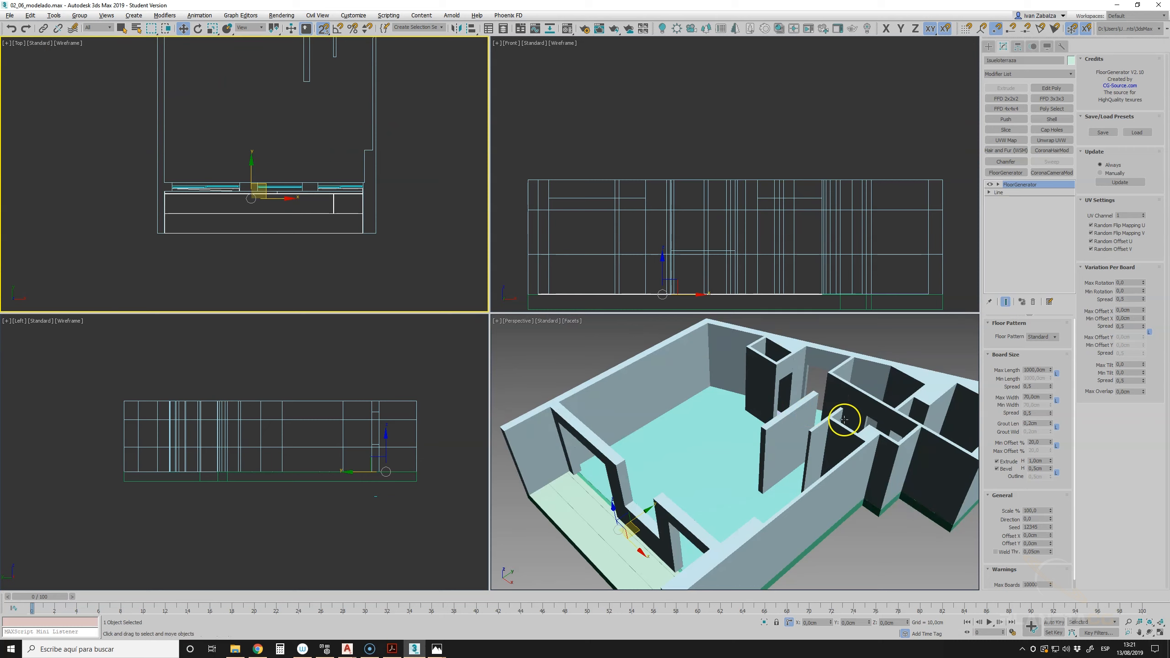
- Set the terrace boards' max length to 100 cm, max width to 20 cm and min offset to 0 %
double_click(1034, 370)
key("Return")
double_click(1037, 397)
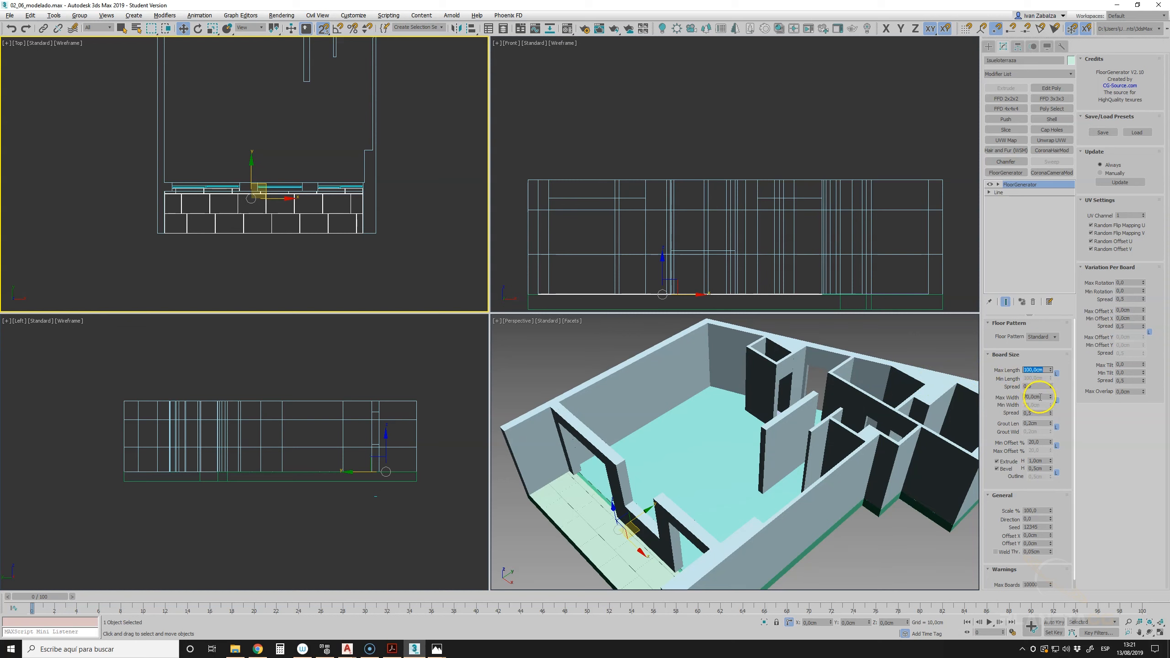
key("Return")
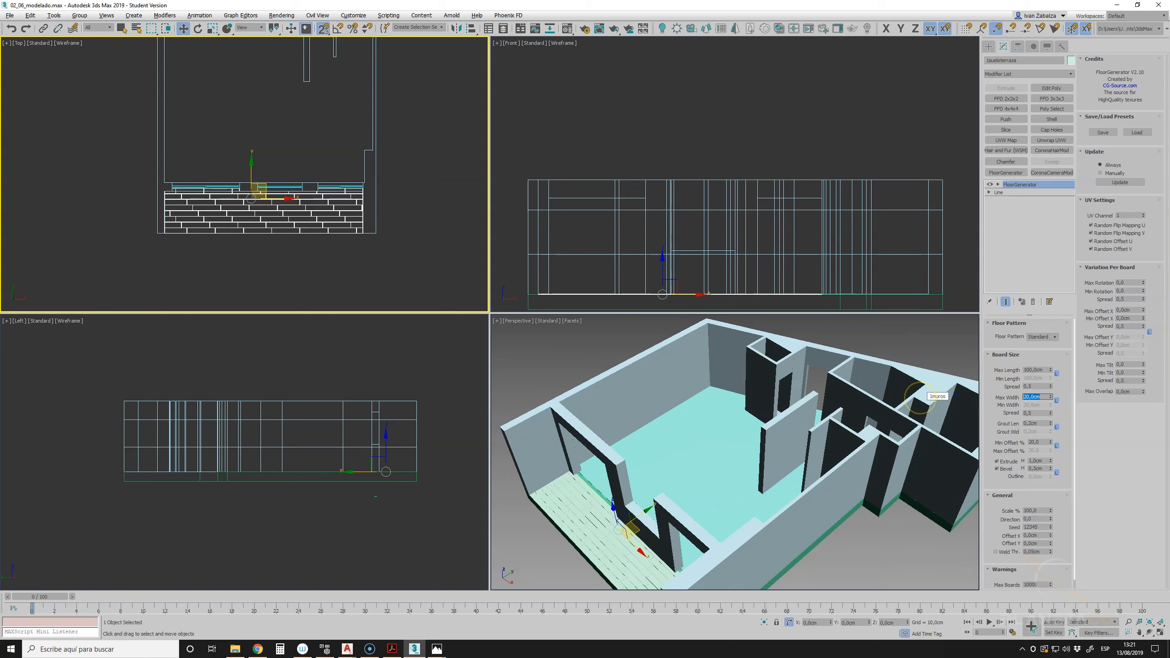
scroll(178, 238, "up", 5)
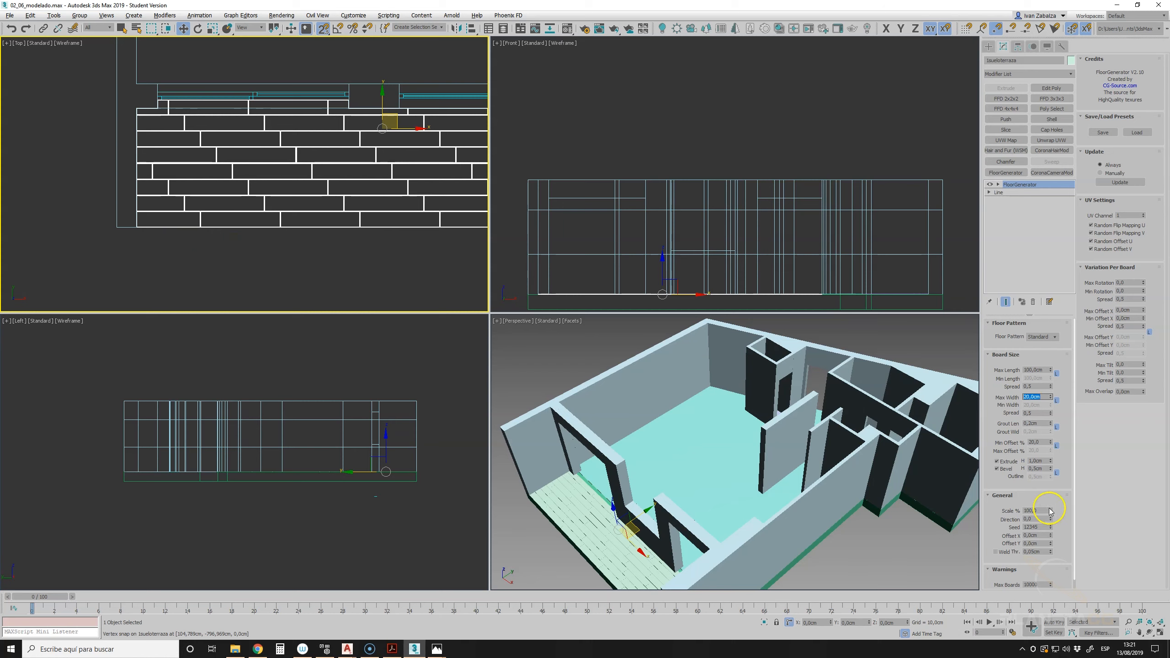
left_click_drag(1050, 439, 1055, 128)
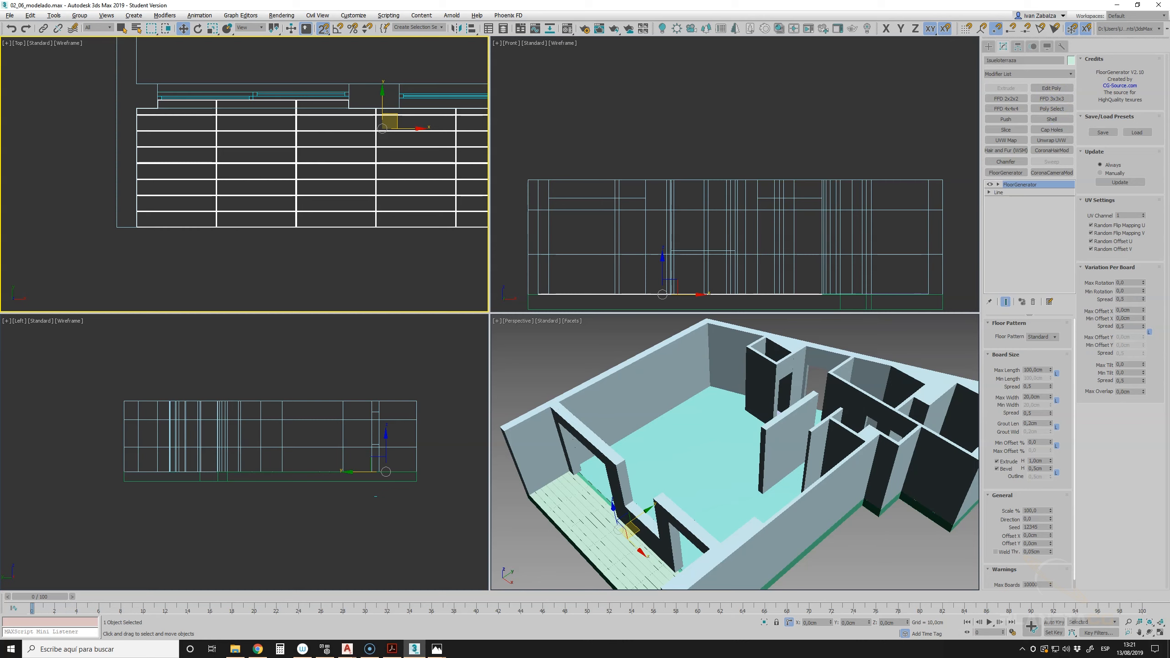
- Set the terrace boards' grout length to 0 cm so the pieces touch
scroll(298, 217, "up", 10)
scroll(313, 192, "down", 8)
scroll(341, 189, "up", 4)
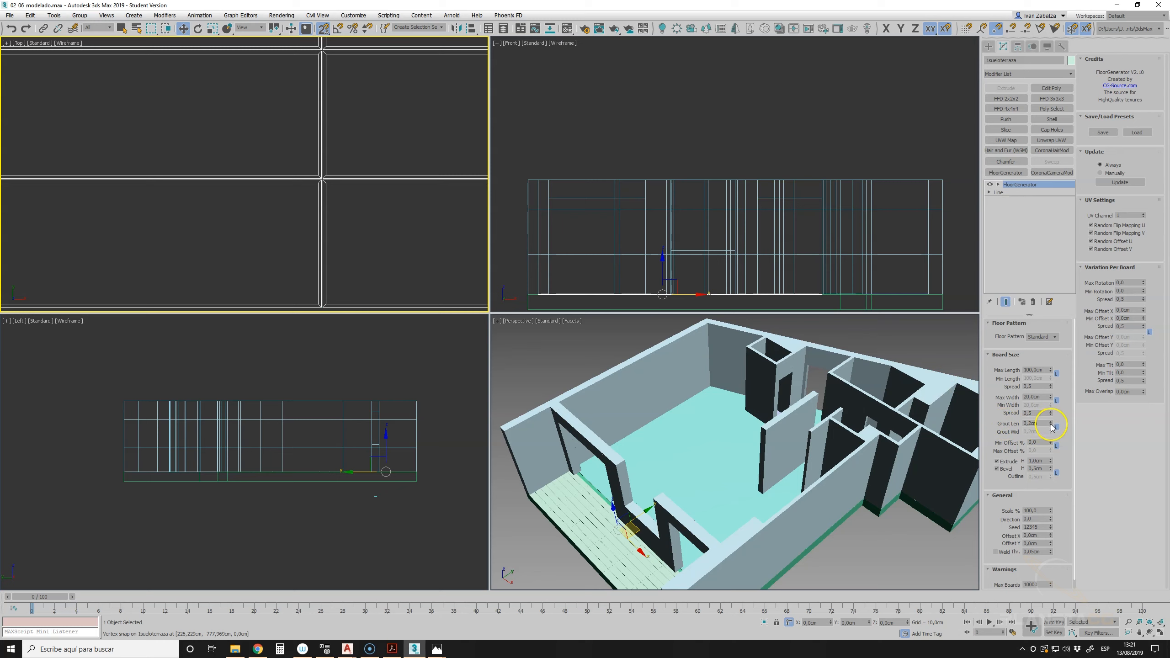
left_click_drag(1052, 428, 1051, 433)
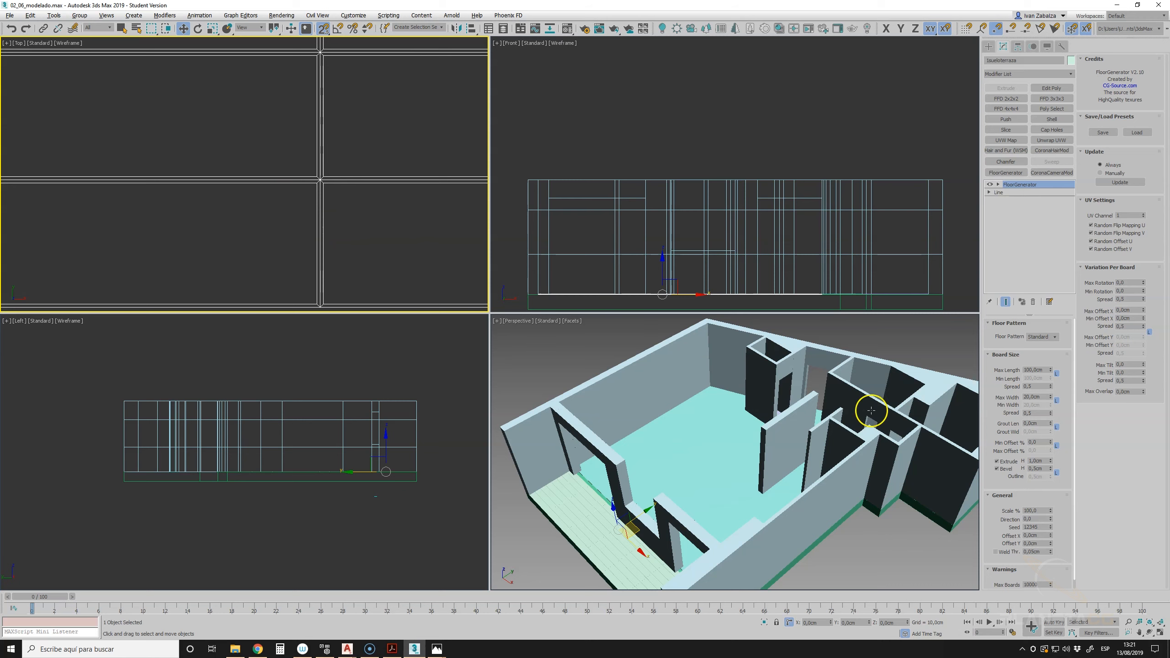
- Turn off the bevel on the terrace boards
left_click(1045, 470)
left_click(1001, 469)
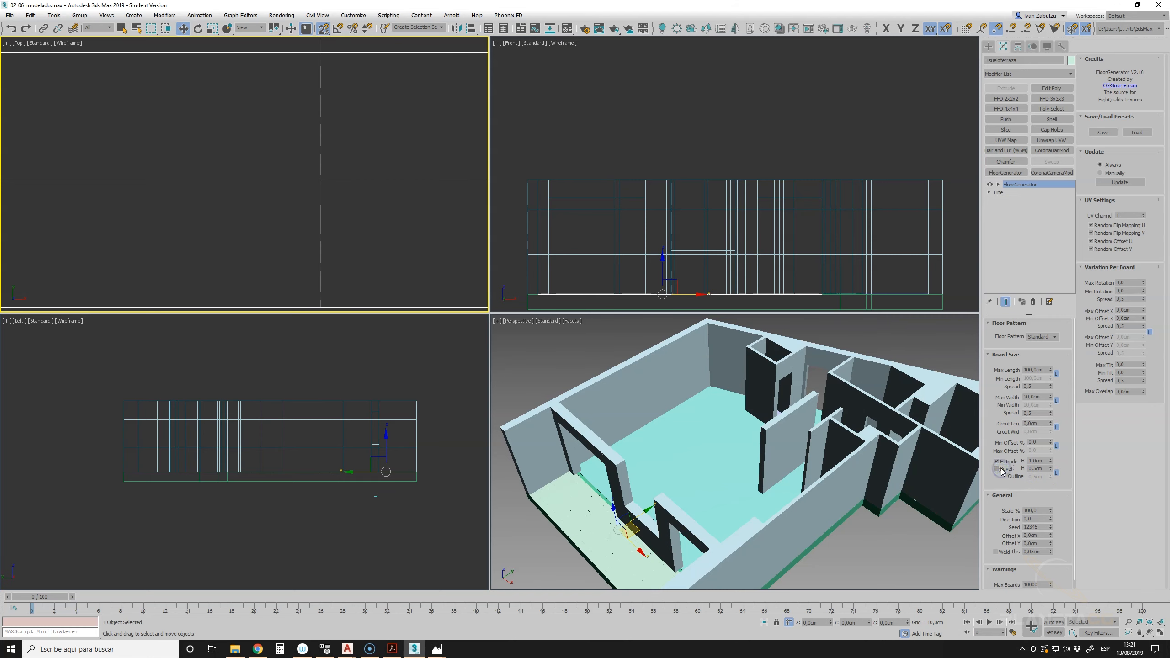
left_click(1037, 460)
- Switch to modelado.dwg in AutoCAD and measure the thickness of the floor layer above the hatched slab
left_click(347, 649)
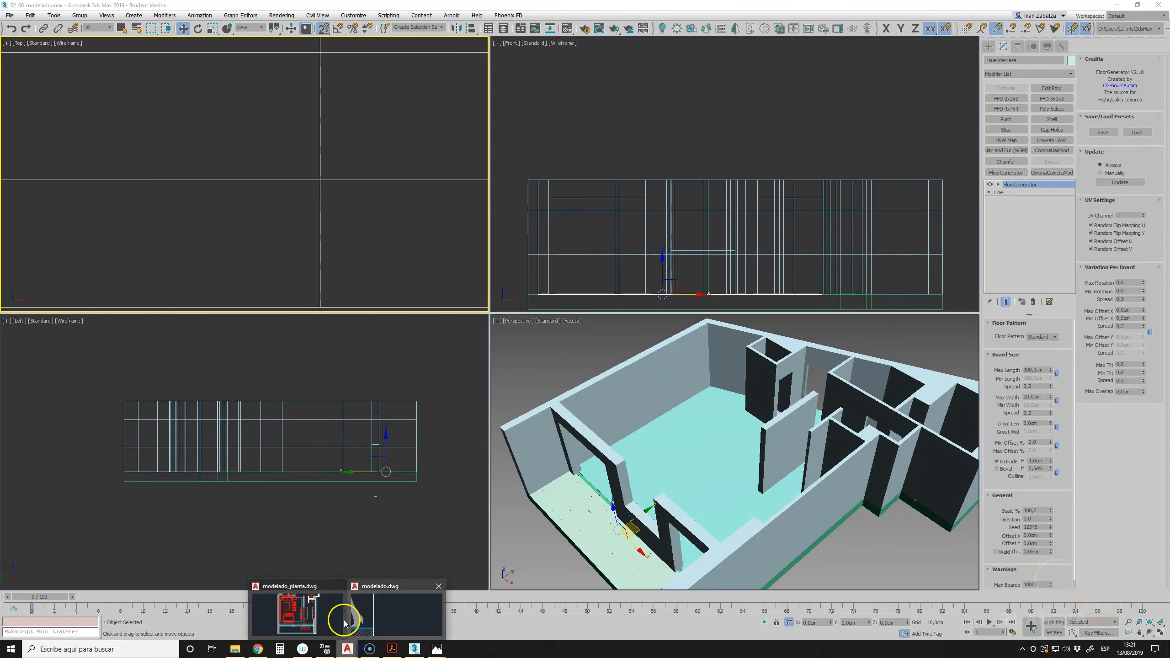
left_click(364, 620)
mouse_move(230, 451)
middle_mouse_down()
mouse_move(436, 392)
mouse_move(492, 353)
middle_mouse_up()
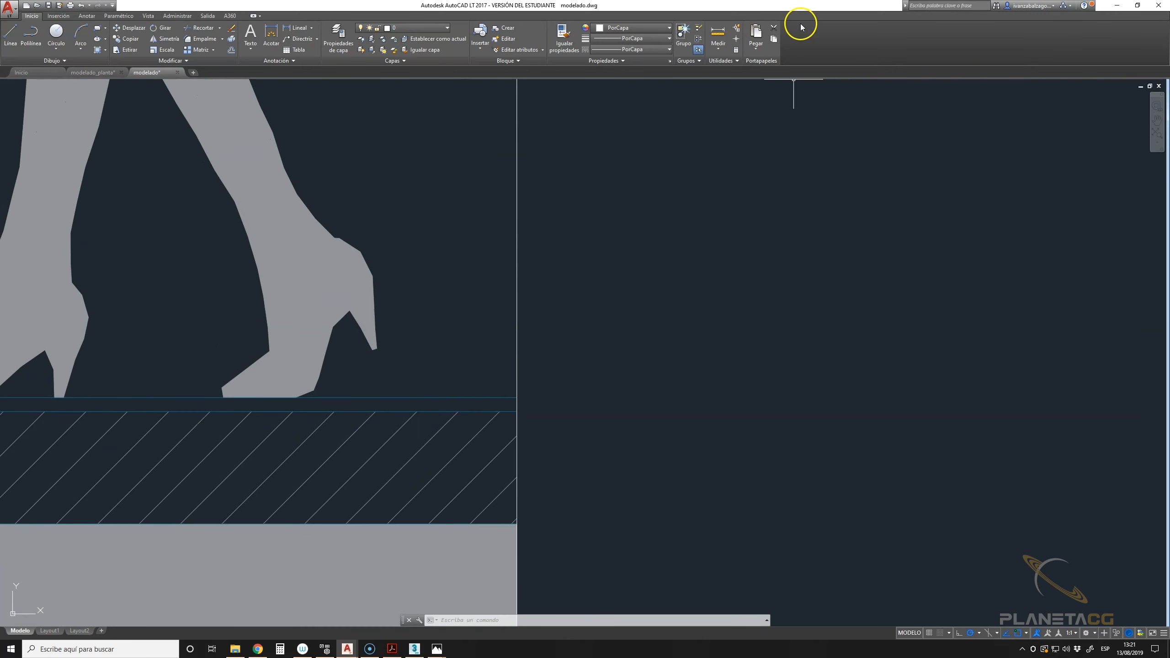
left_click(718, 34)
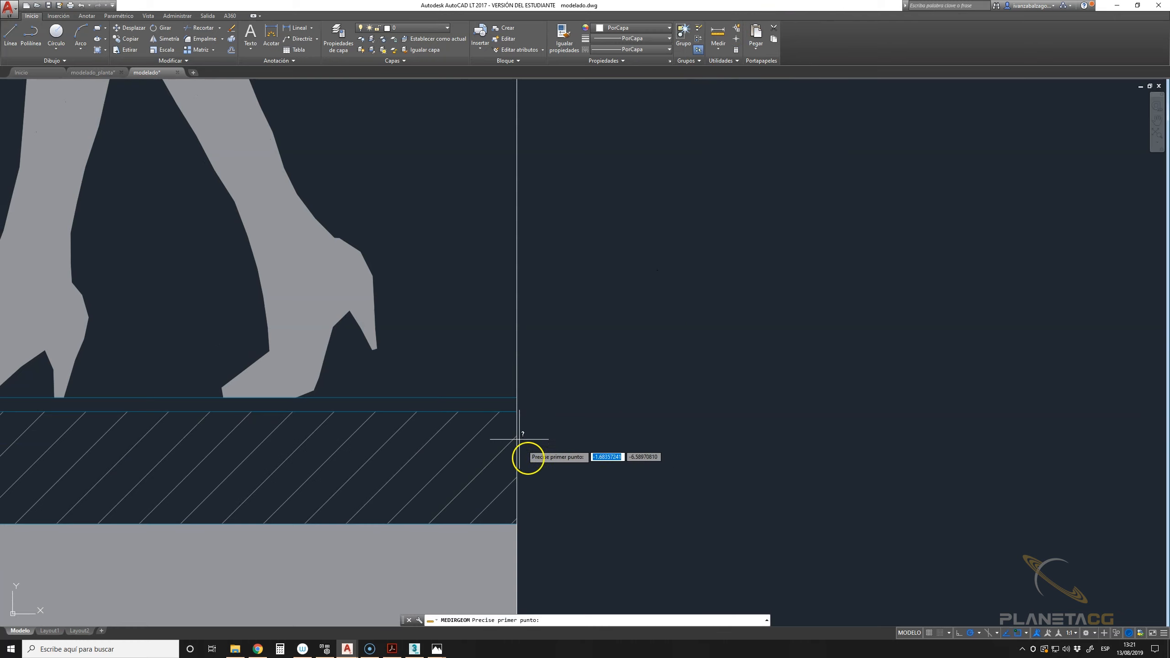
left_click(517, 411)
left_click(516, 396)
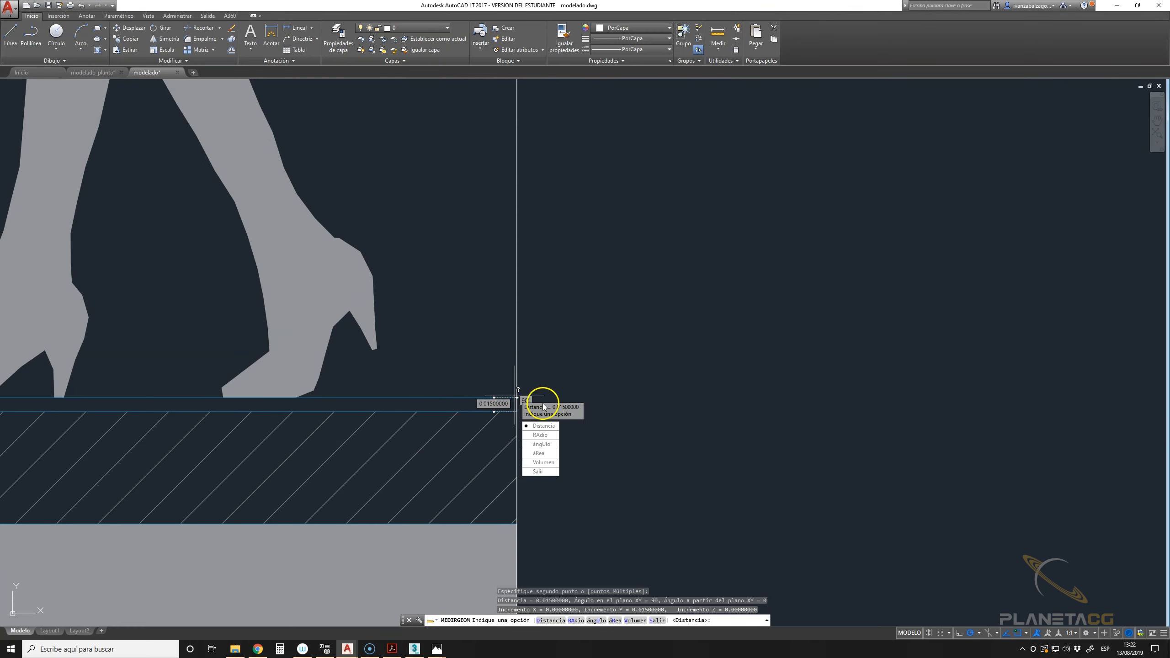
- Switch back to 3ds Max, enable the boards' bevel with a height of 0.1 cm and set the extrude height to 1.4 cm
left_click(415, 649)
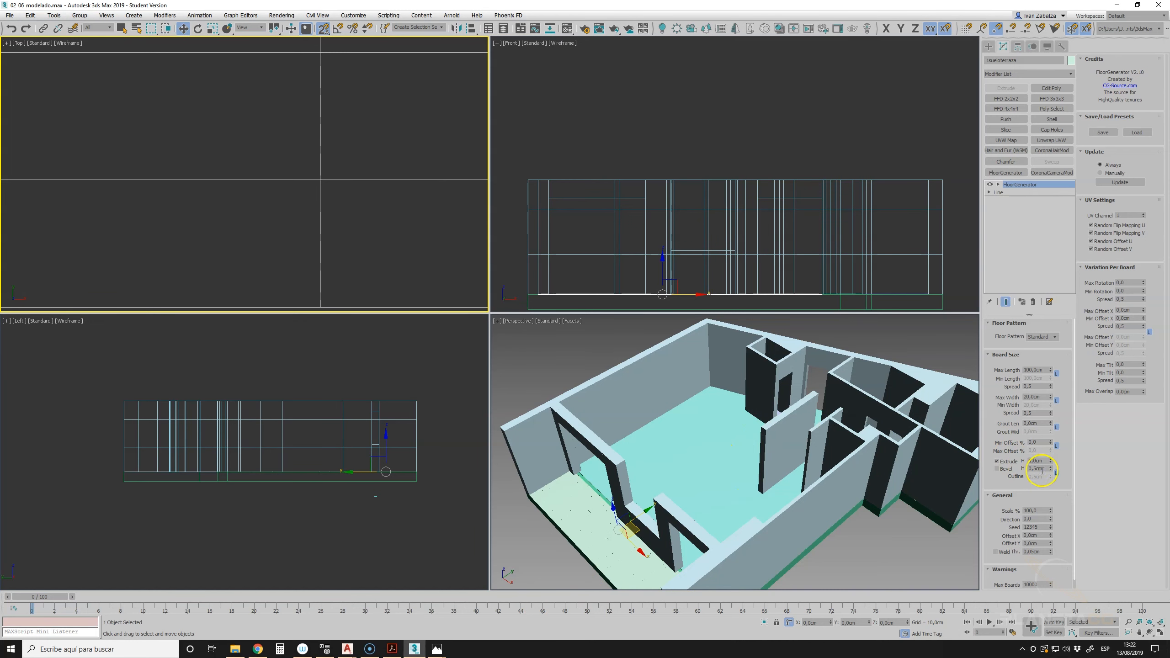
left_click(997, 469)
left_click(1036, 468)
left_click(1042, 501)
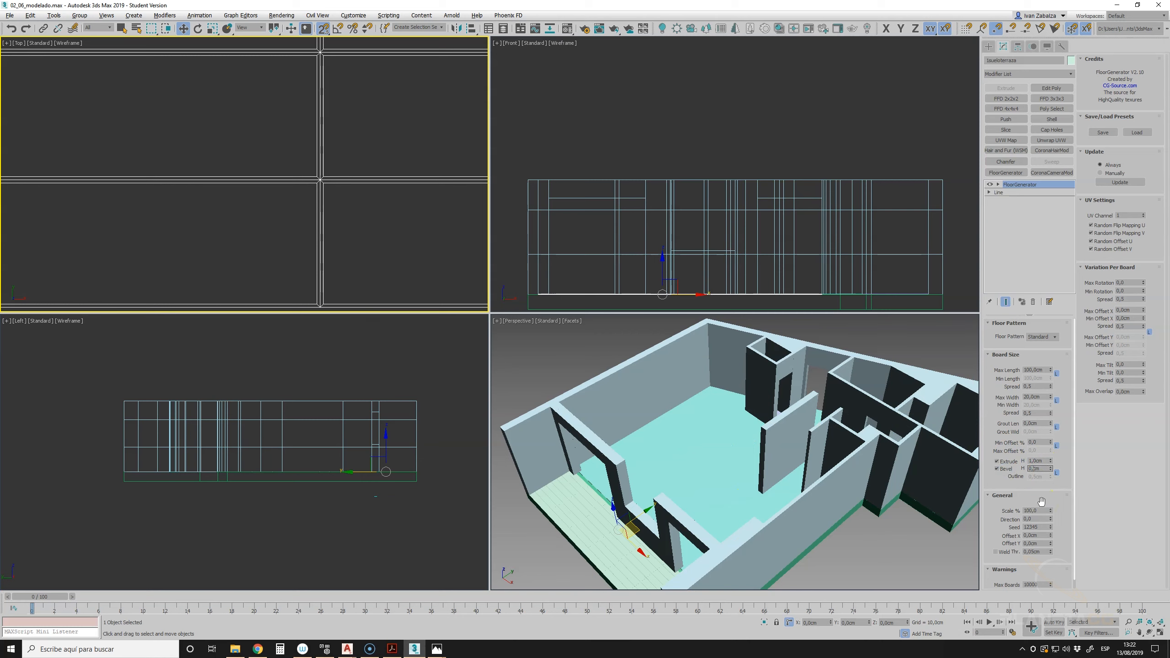
key("Return")
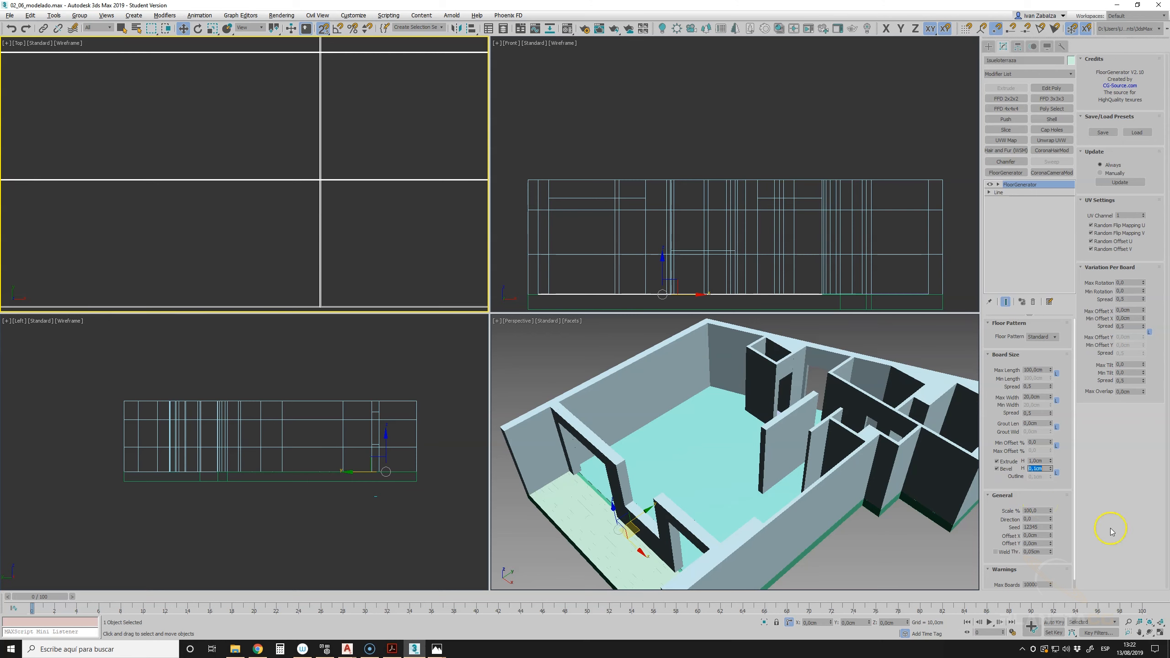
double_click(1037, 460)
- Examine the terrace board layout and its end cuts in the top view, enlarging that view to fill the workspace
scroll(397, 162, "down", 6)
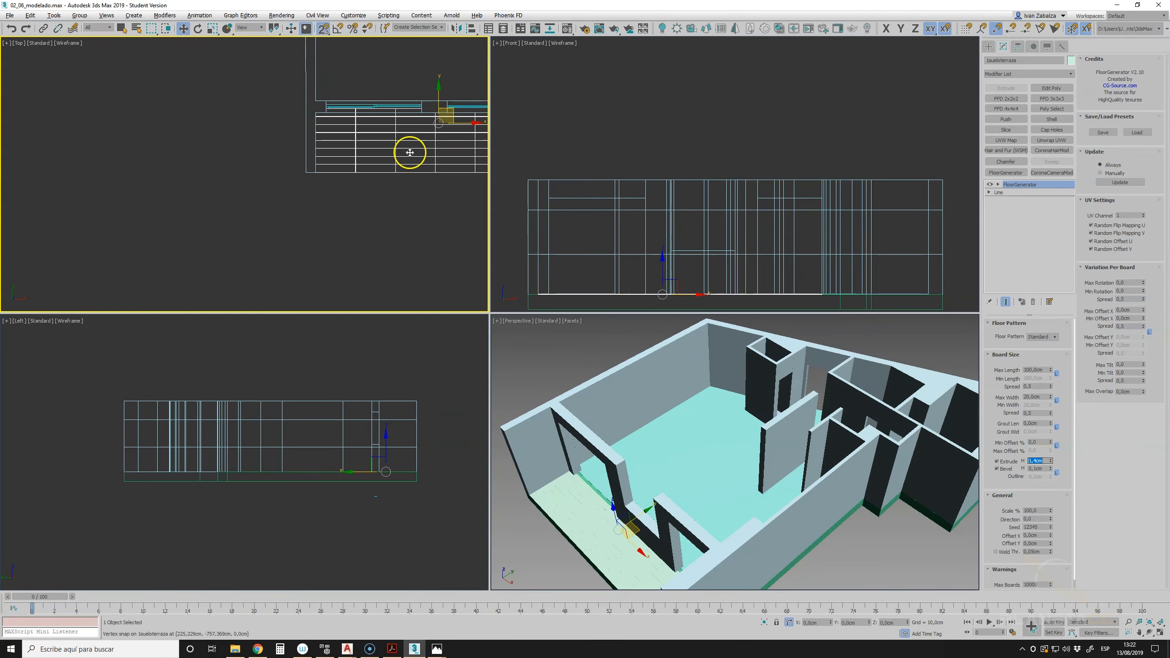
scroll(319, 169, "up", 6)
scroll(295, 149, "down", 6)
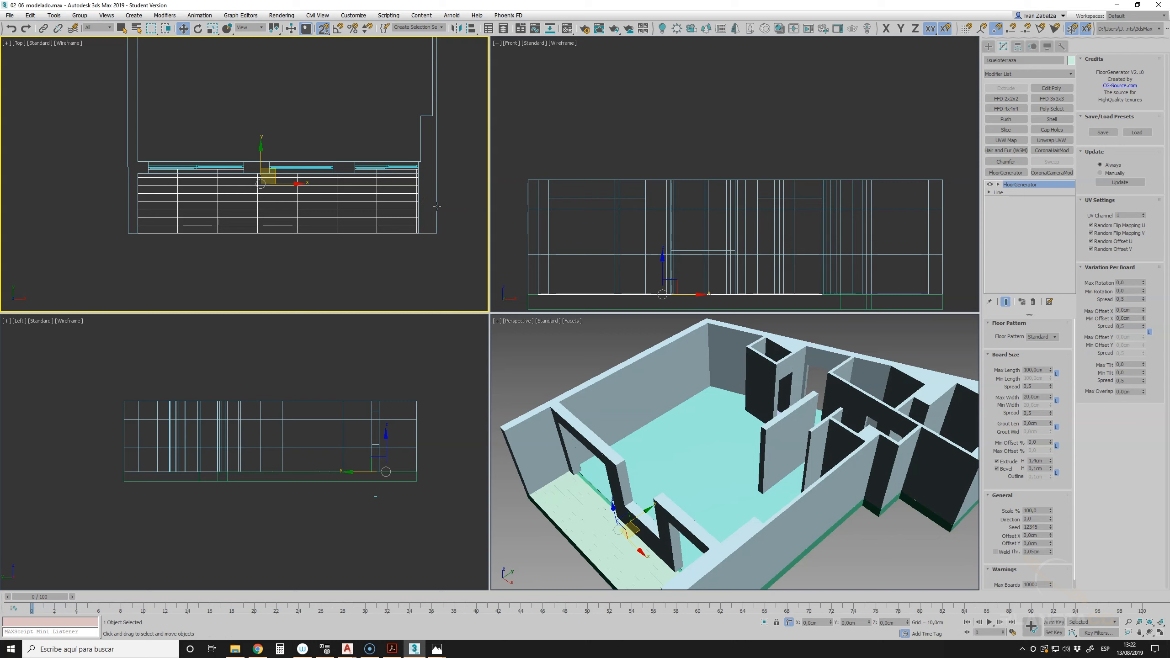
scroll(412, 204, "up", 5)
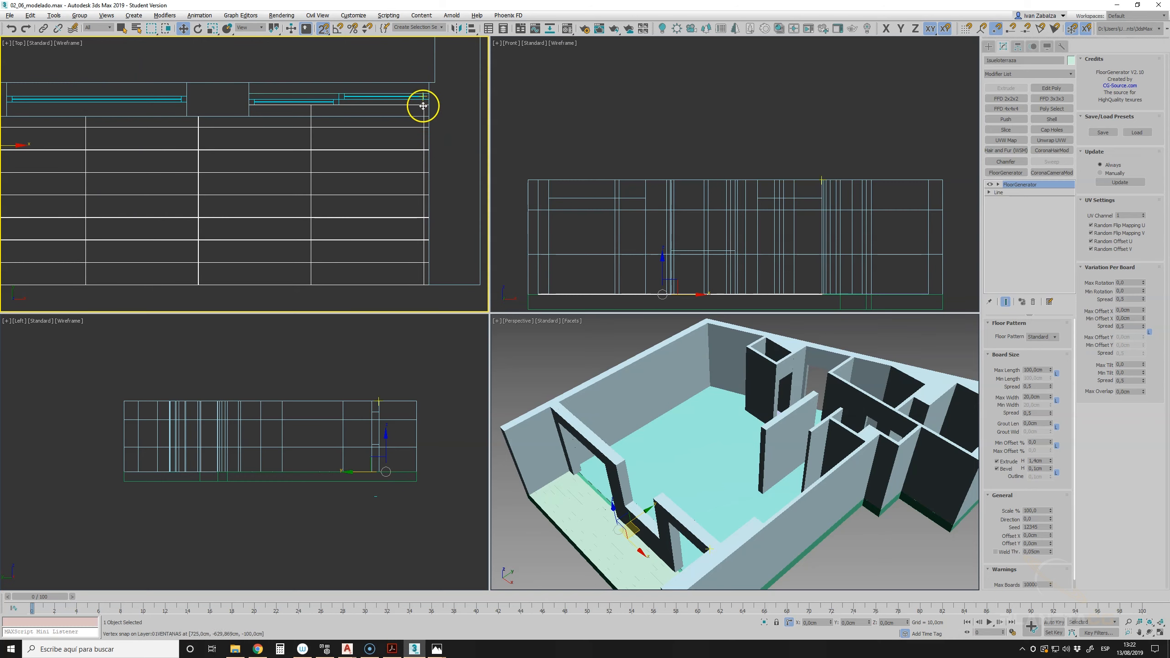
scroll(414, 154, "down", 2)
middle_click_drag(389, 170, 420, 171)
scroll(422, 173, "down", 2)
mouse_move(336, 173)
middle_mouse_down()
mouse_move(368, 178)
mouse_move(352, 183)
middle_mouse_up()
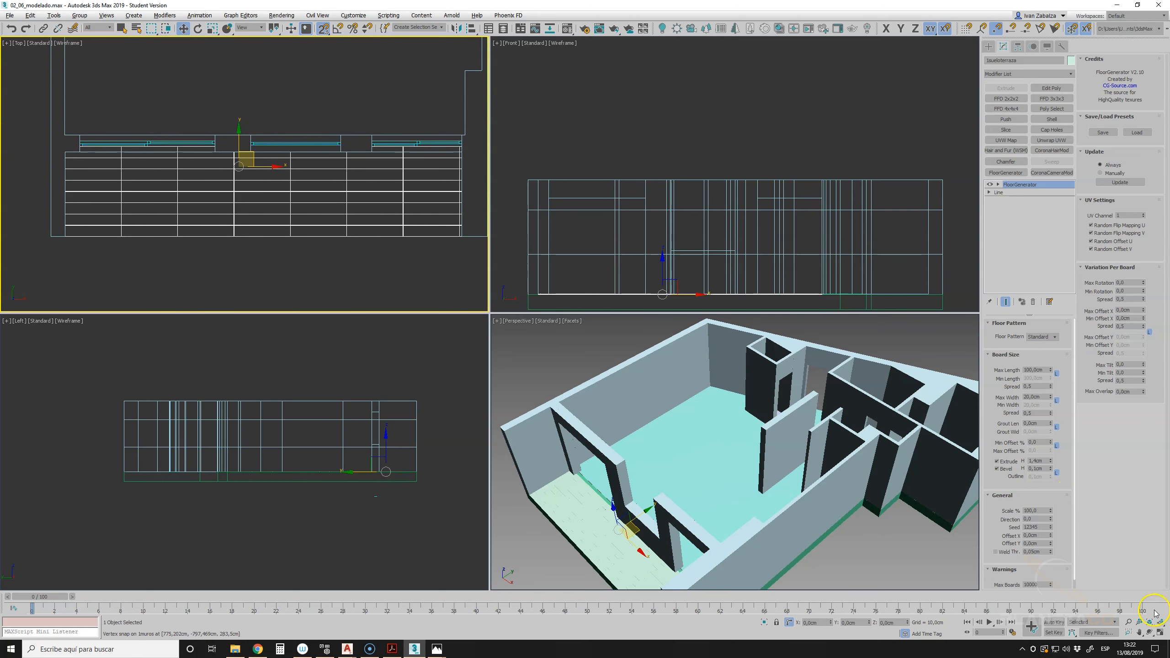
left_click(1161, 633)
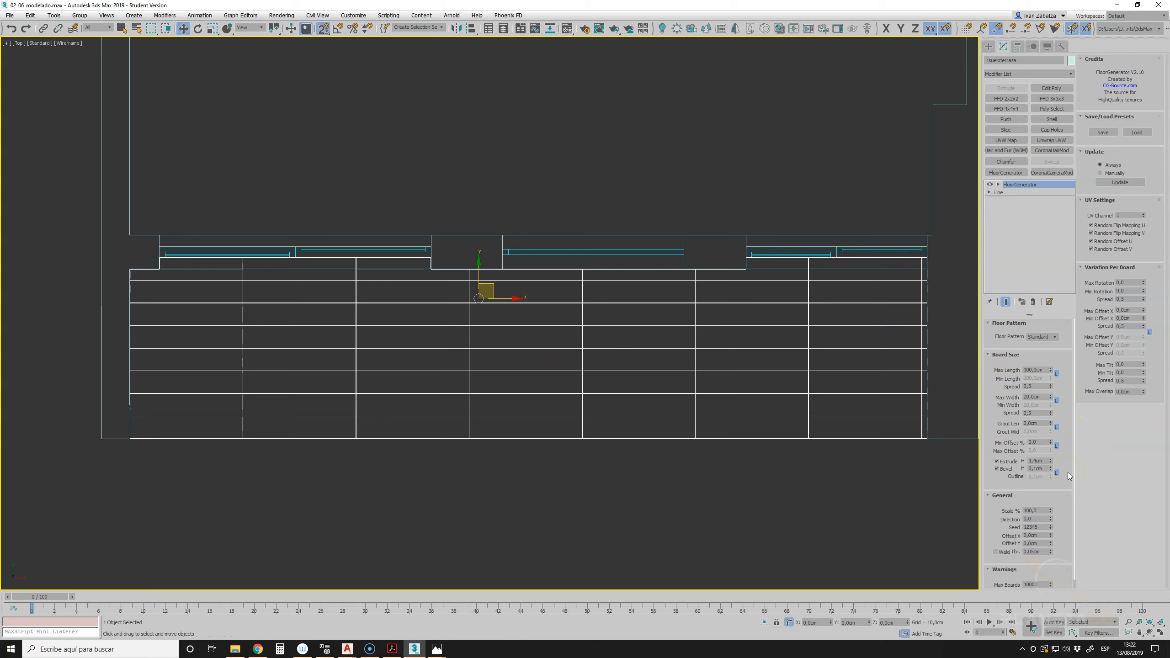
- Shift the terrace board pattern along the floor by setting offset X to about 97.8 cm
mouse_move(1051, 535)
left_mouse_down()
mouse_move(1022, 466)
mouse_move(1029, 534)
left_mouse_up()
left_click_drag(1055, 537, 789, 476)
left_click_drag(784, 413, 803, 507)
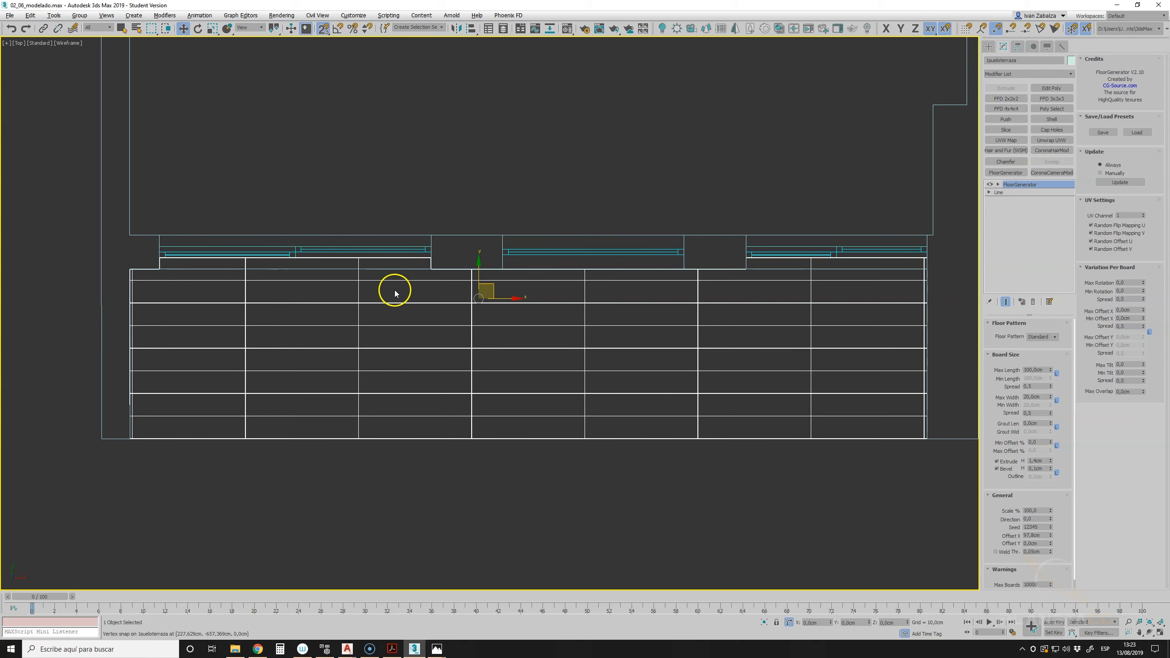
scroll(392, 290, "down", 4)
scroll(397, 366, "up", 2)
scroll(396, 382, "up", 1)
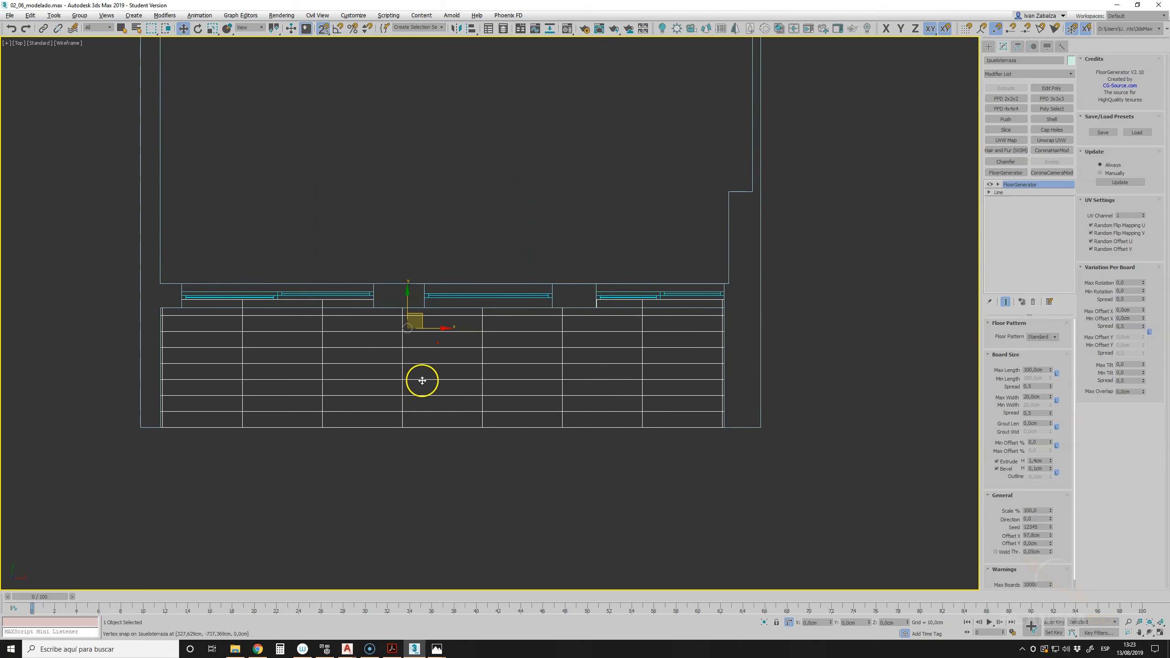
- Try max board lengths of 101 cm and 102 cm, and adjust offset X to align the joints with the terrace ends
left_click(1034, 370)
key("Return")
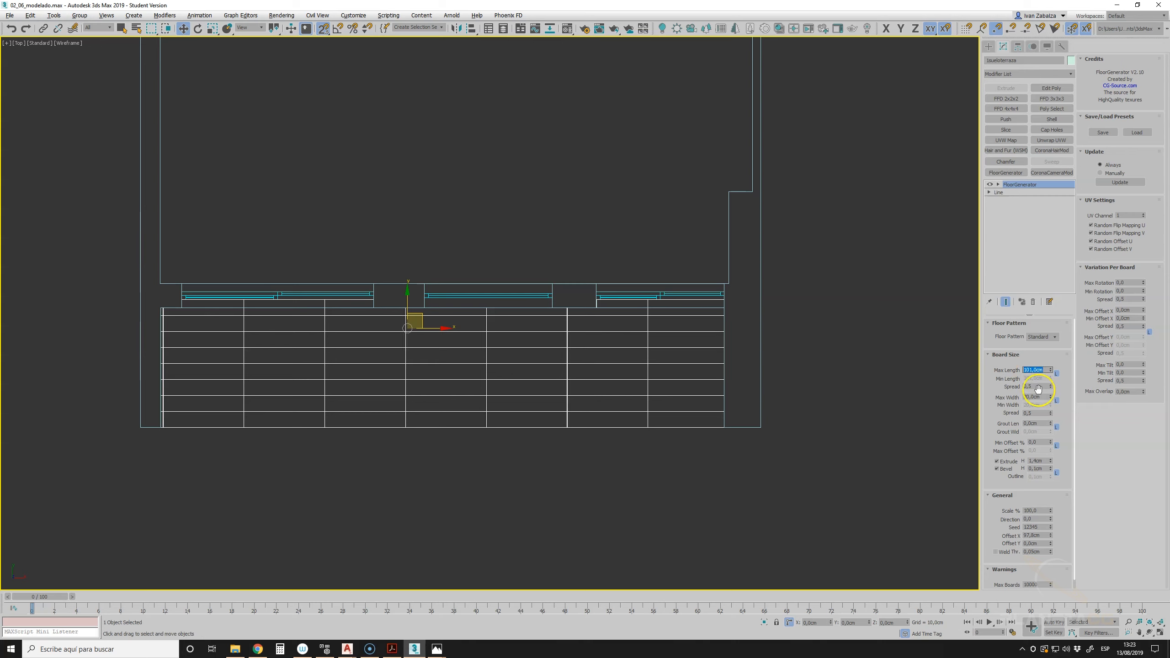
left_click(1039, 402)
type("102")
key("Return")
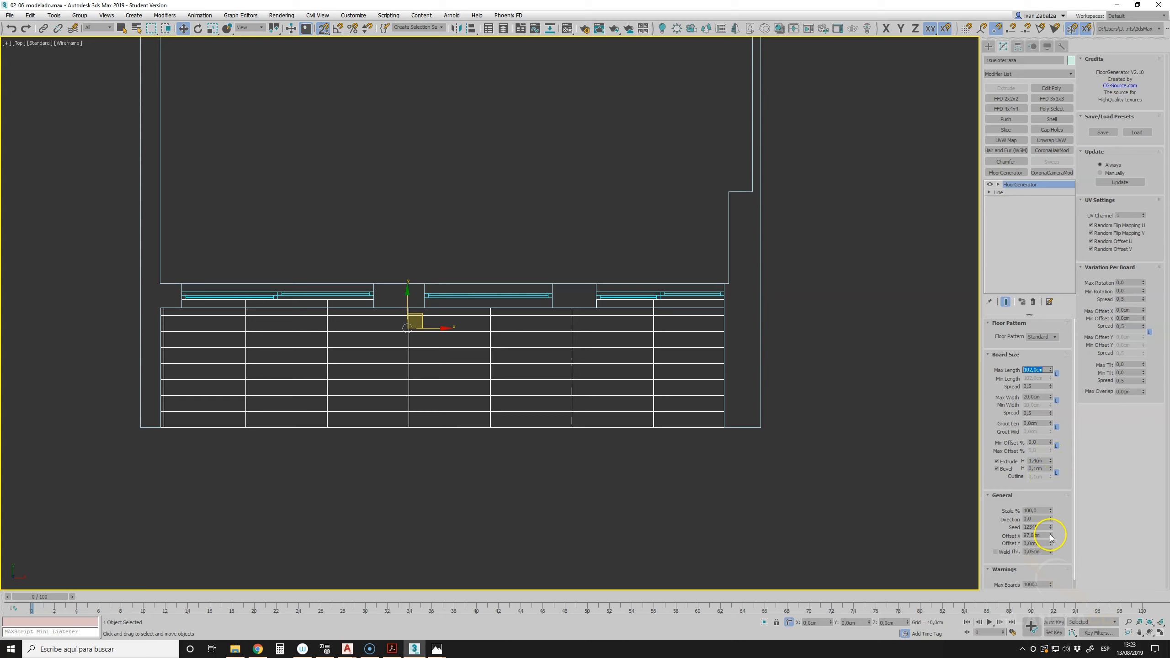
left_click_drag(1052, 539, 1052, 535)
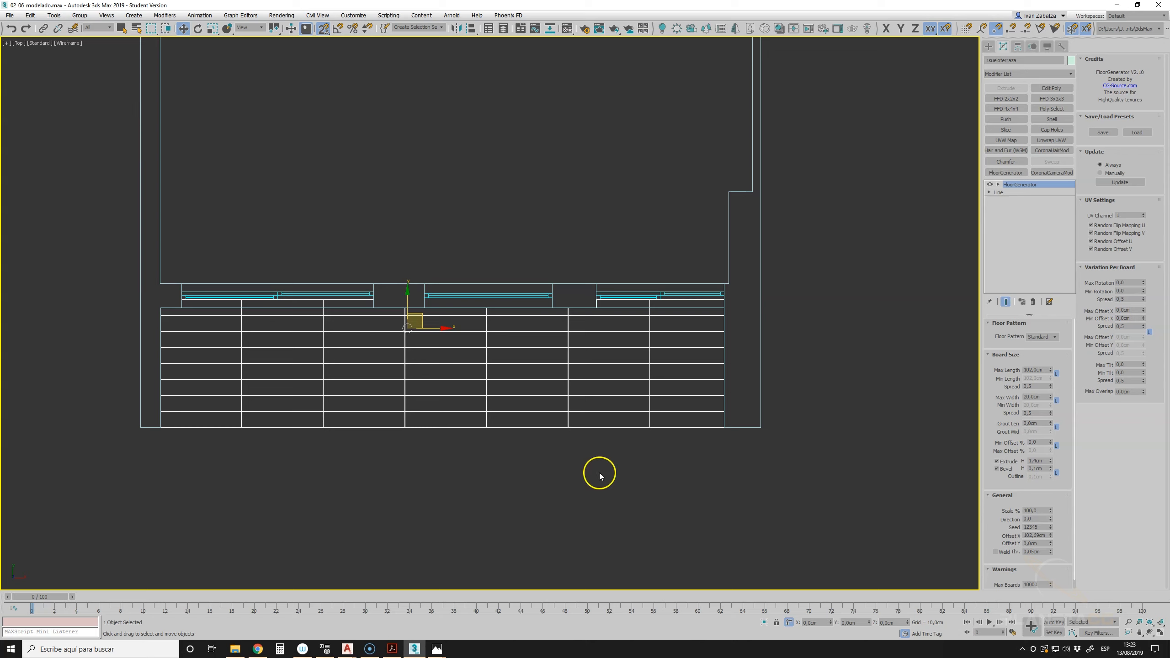
- Examine the board joints and end pieces across the whole terrace floor
scroll(730, 343, "up", 8)
scroll(747, 319, "down", 6)
scroll(551, 360, "up", 2)
scroll(617, 381, "down", 2)
scroll(355, 299, "up", 4)
scroll(309, 159, "down", 2)
scroll(311, 158, "down", 3)
scroll(520, 293, "up", 2)
scroll(520, 292, "down", 2)
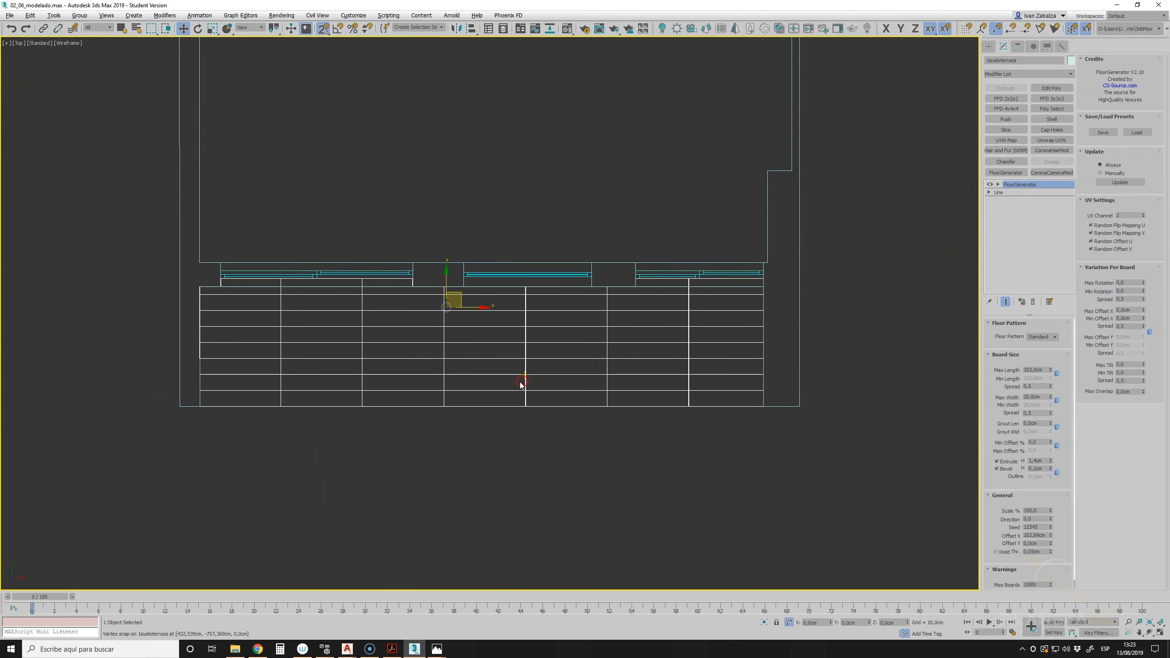
middle_click_drag(520, 385, 531, 418)
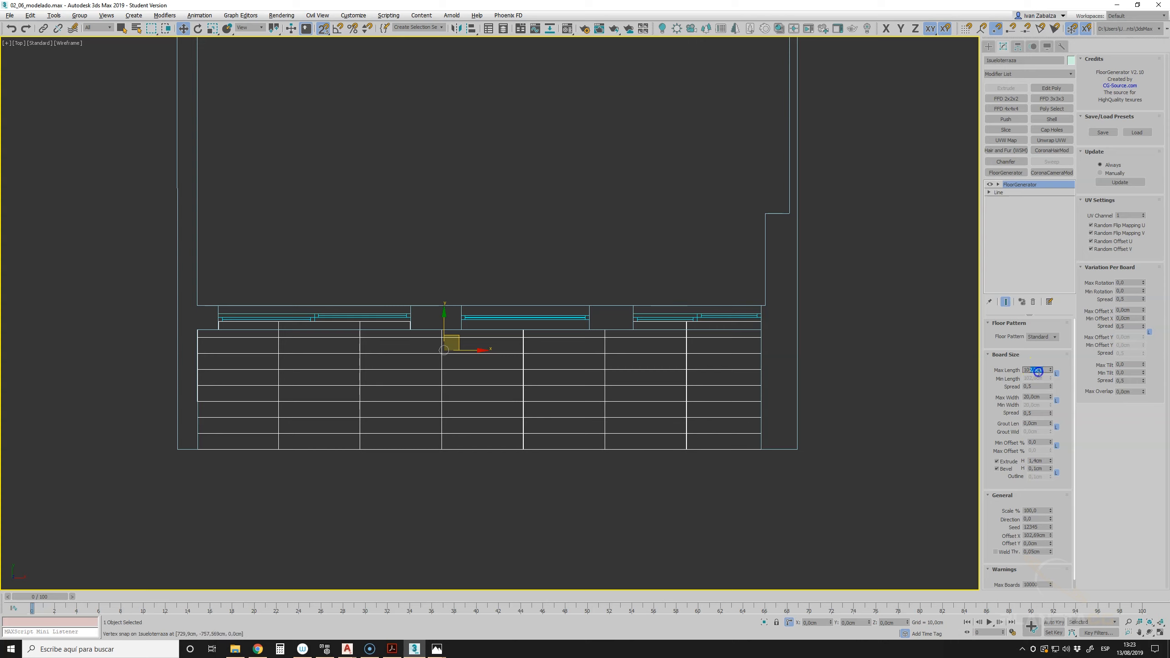
- Set the terrace boards' max length to 100 cm and reset offset X to 0 cm
type("100")
key("Return")
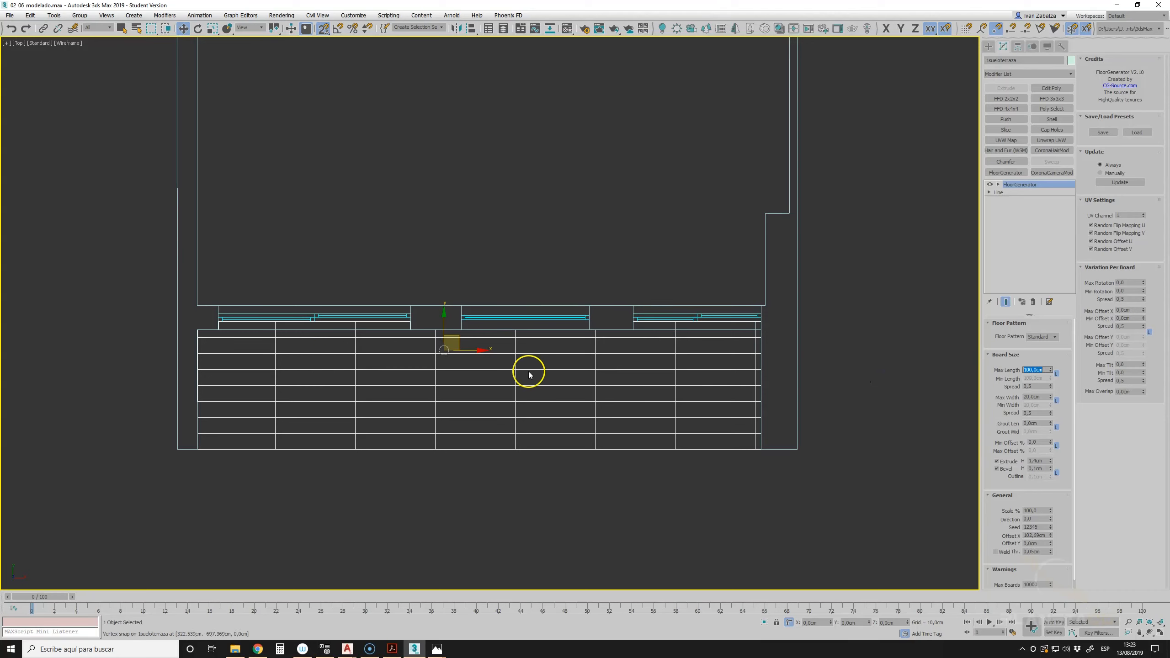
right_click(1051, 538)
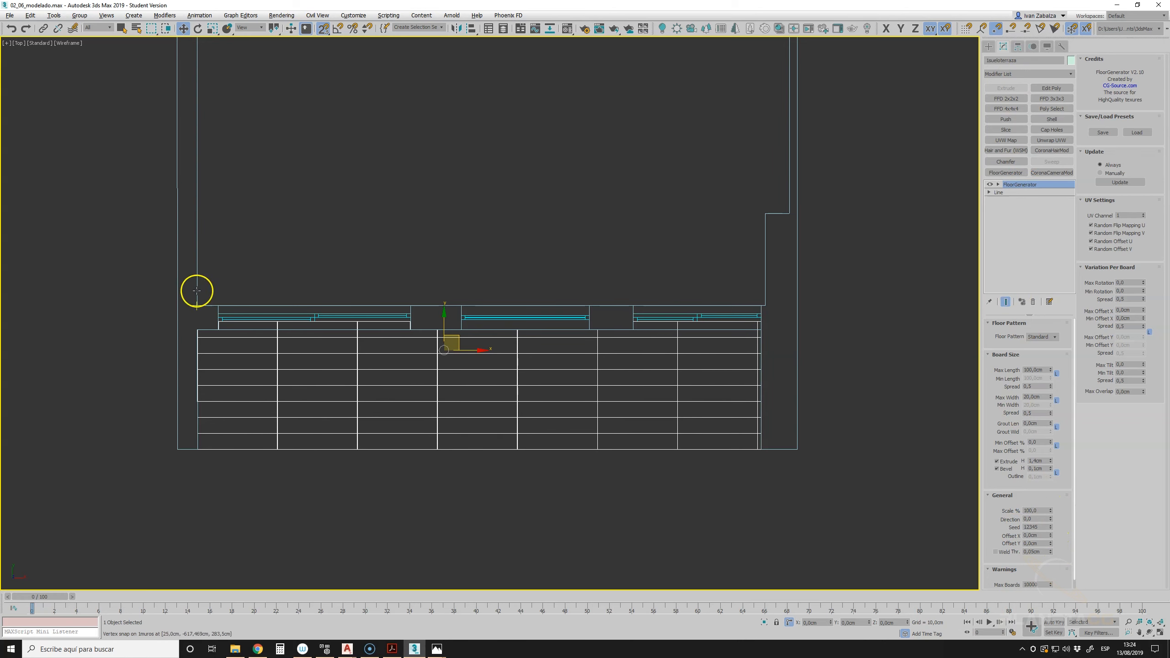
- Examine how the boards meet the walls at both ends of the terrace
scroll(201, 327, "up", 5)
scroll(167, 199, "down", 3)
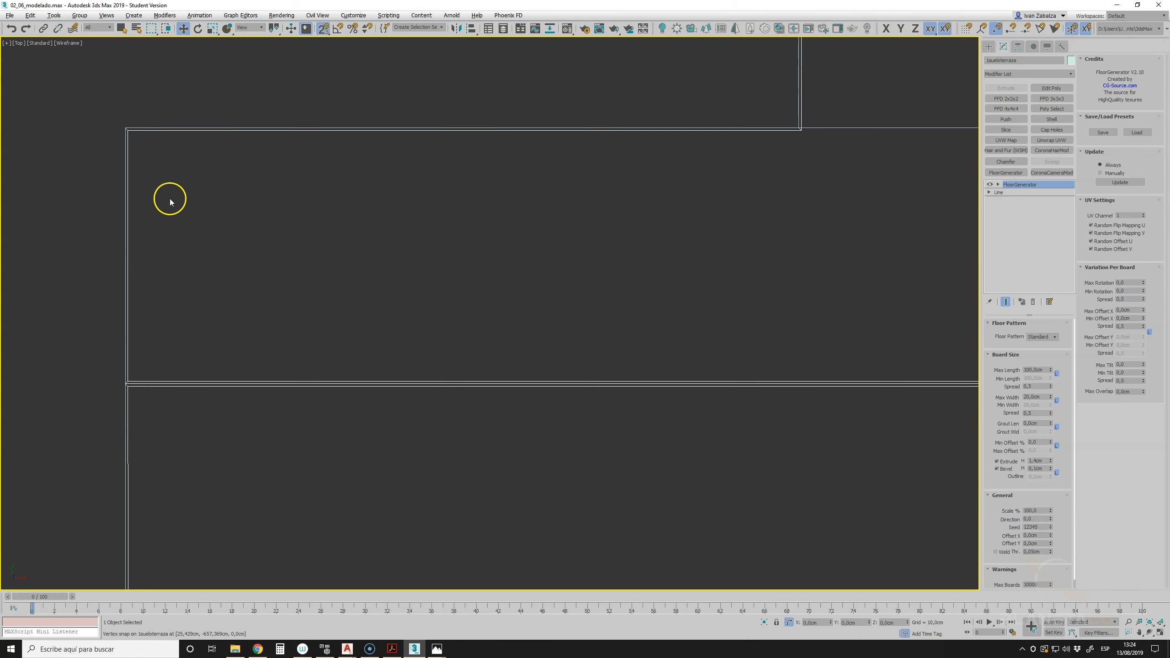
scroll(515, 265, "down", 6)
scroll(530, 245, "up", 3)
scroll(729, 190, "up", 3)
scroll(735, 244, "down", 3)
middle_click_drag(735, 244, 627, 234)
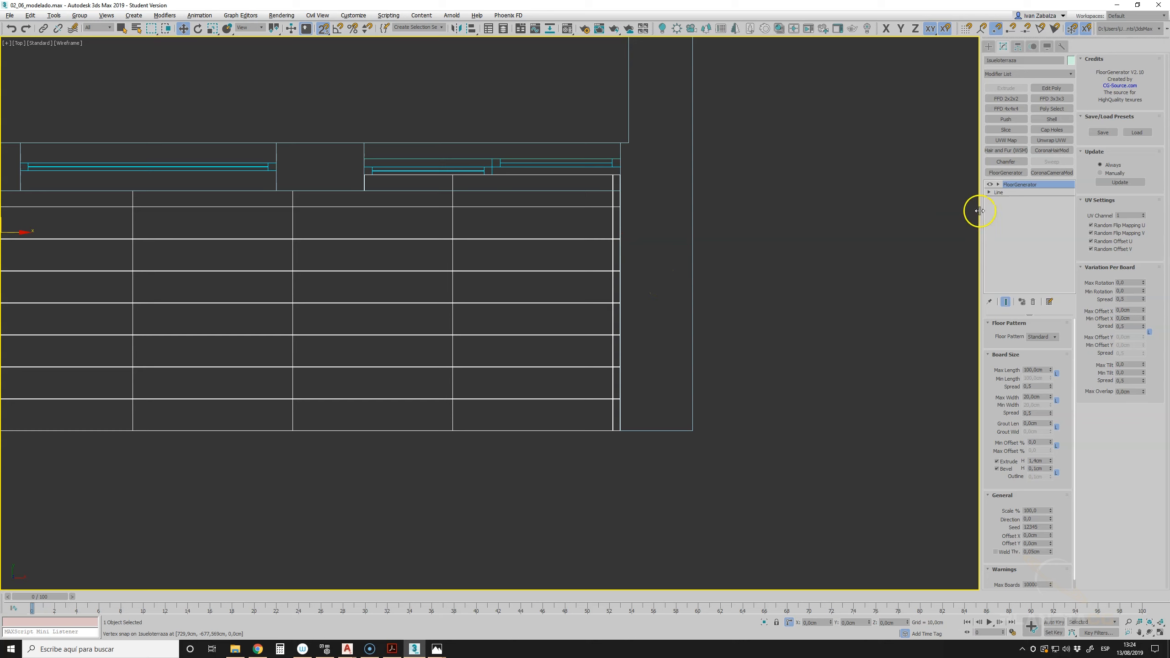
- Convert the generated terrace floor to an Editable Poly
right_click(1019, 185)
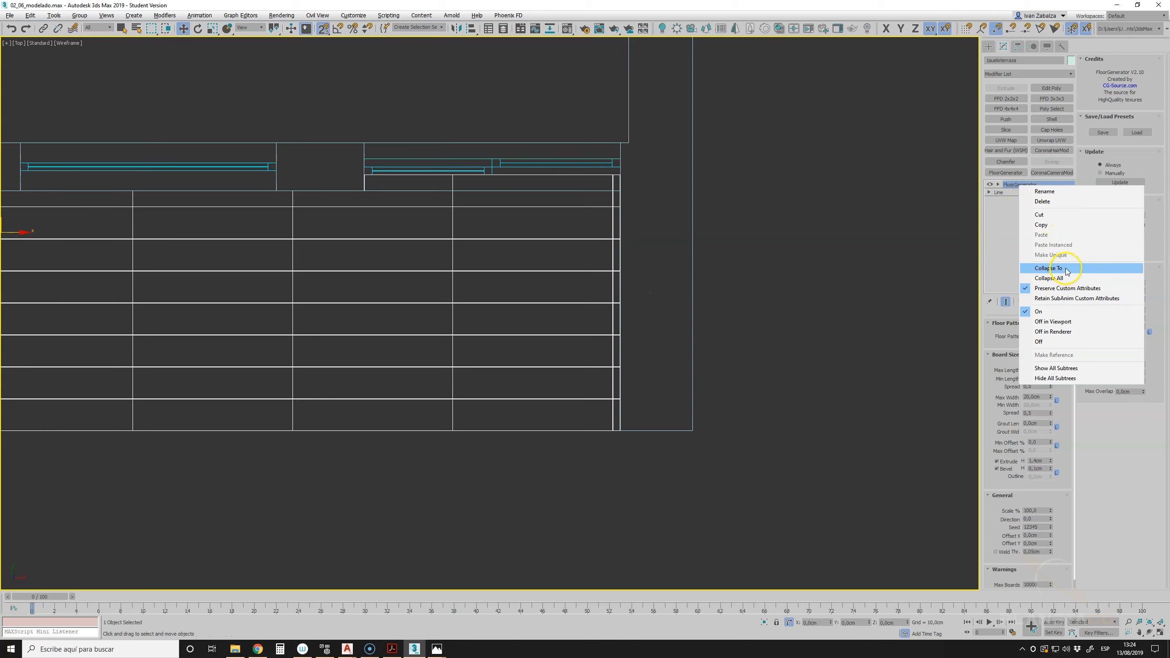
right_click(581, 226)
mouse_move(599, 324)
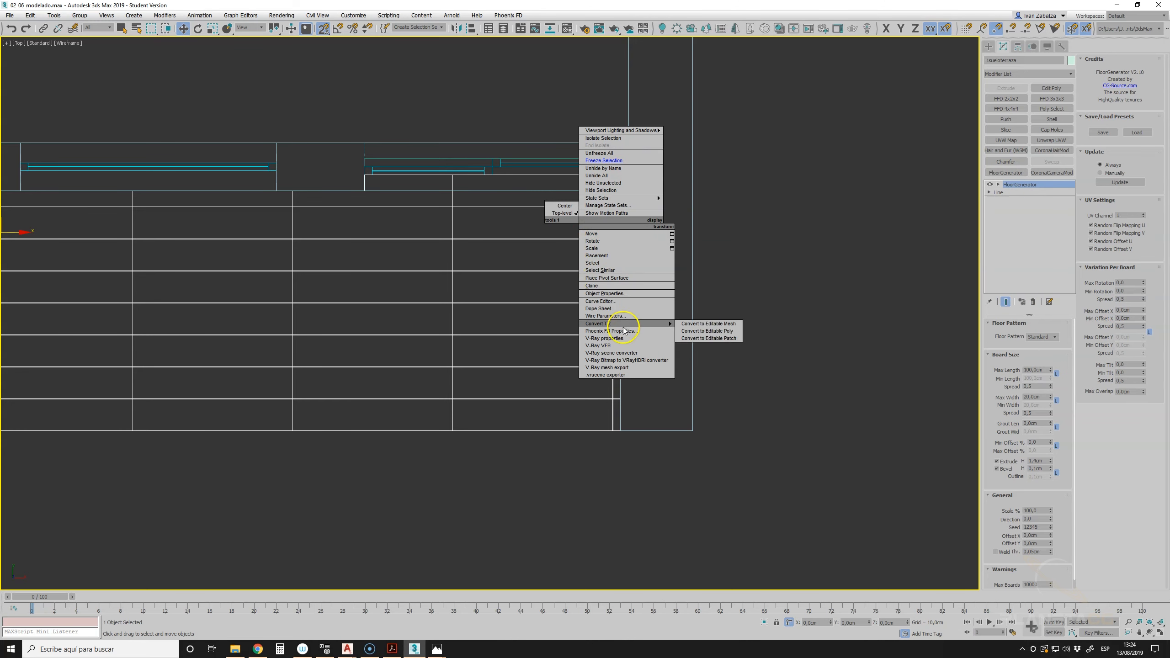
left_click(710, 332)
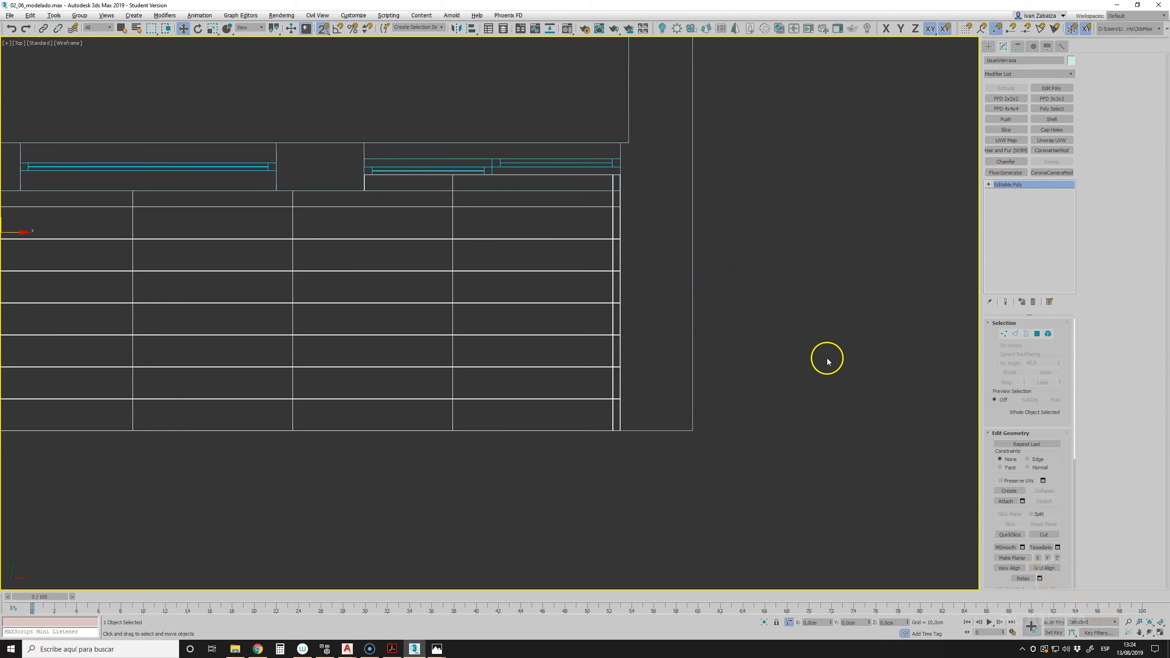
- Eliminate the narrow end strip of boards by moving the vertices of its inner joint along X onto the terrace's outer edge
left_click(1004, 334)
left_click_drag(596, 161, 638, 344)
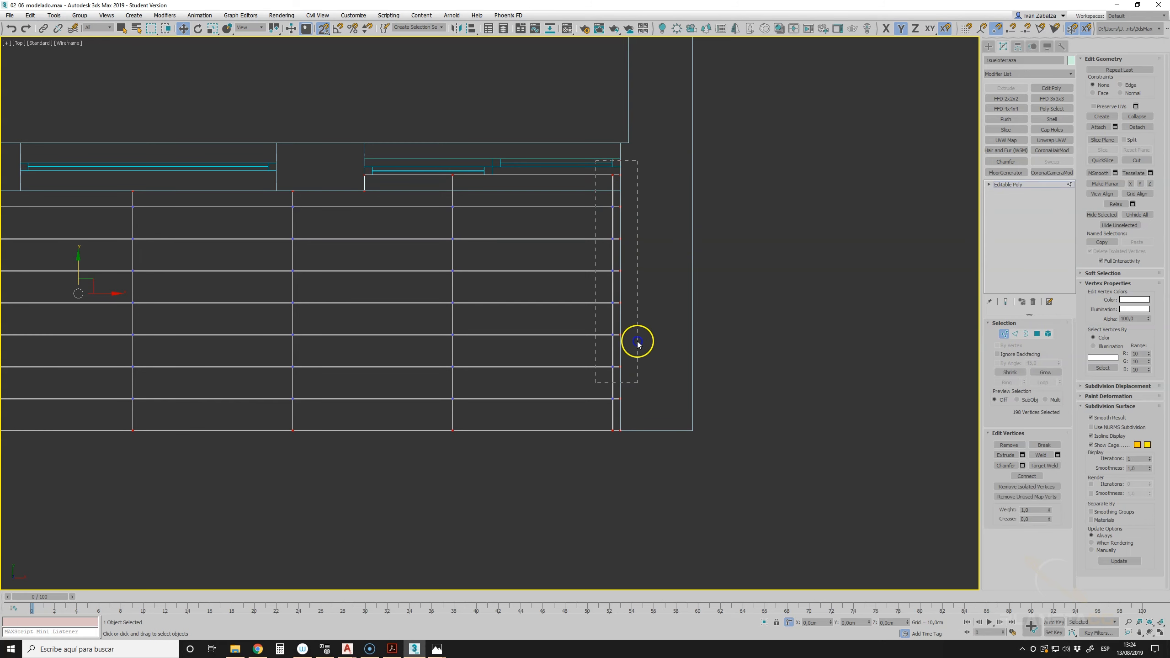
scroll(627, 300, "up", 2)
scroll(622, 293, "up", 4)
scroll(620, 291, "down", 4)
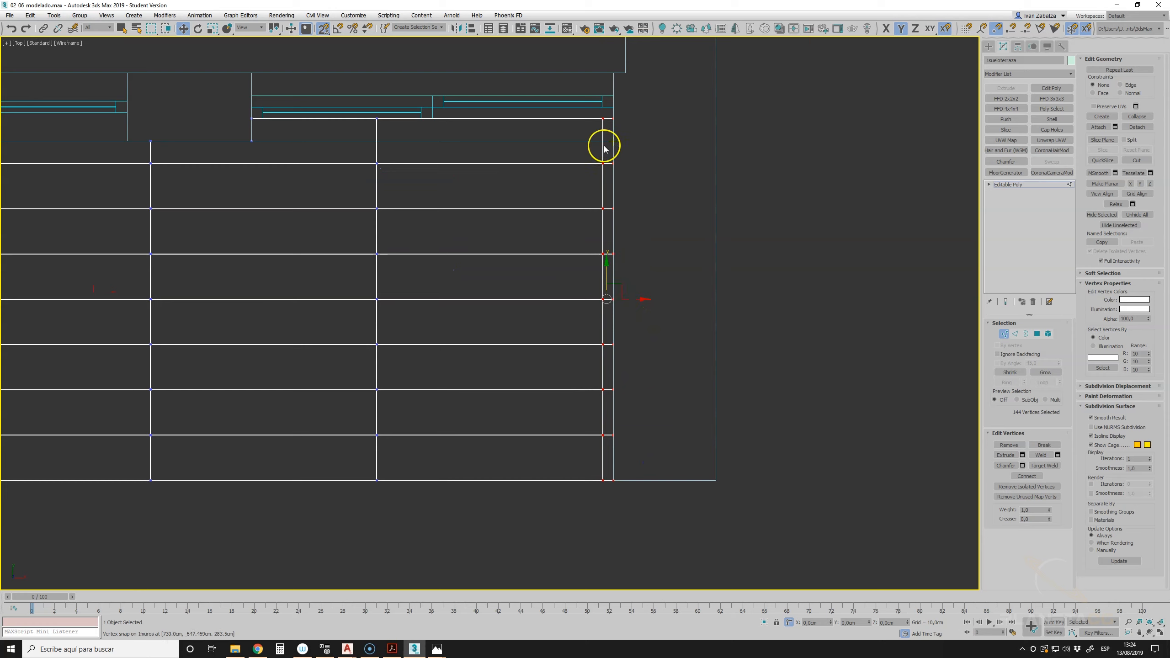
left_click_drag(588, 102, 598, 415)
left_click_drag(609, 508, 609, 508)
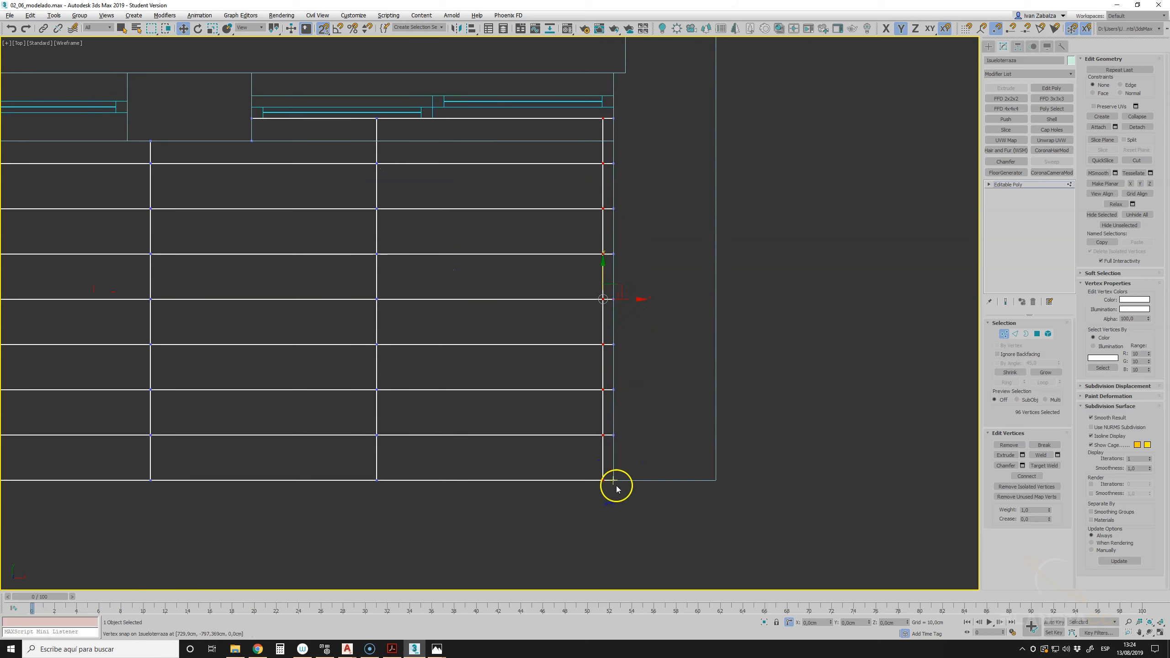
scroll(616, 298, "up", 3)
left_click_drag(617, 301, 595, 300)
scroll(600, 300, "up", 7)
left_click_drag(507, 293, 739, 287)
scroll(720, 296, "up", 6)
scroll(739, 288, "up", 9)
- Leave vertex editing, deselect the terrace floor and bring the whole terrace into view
left_click(1002, 333)
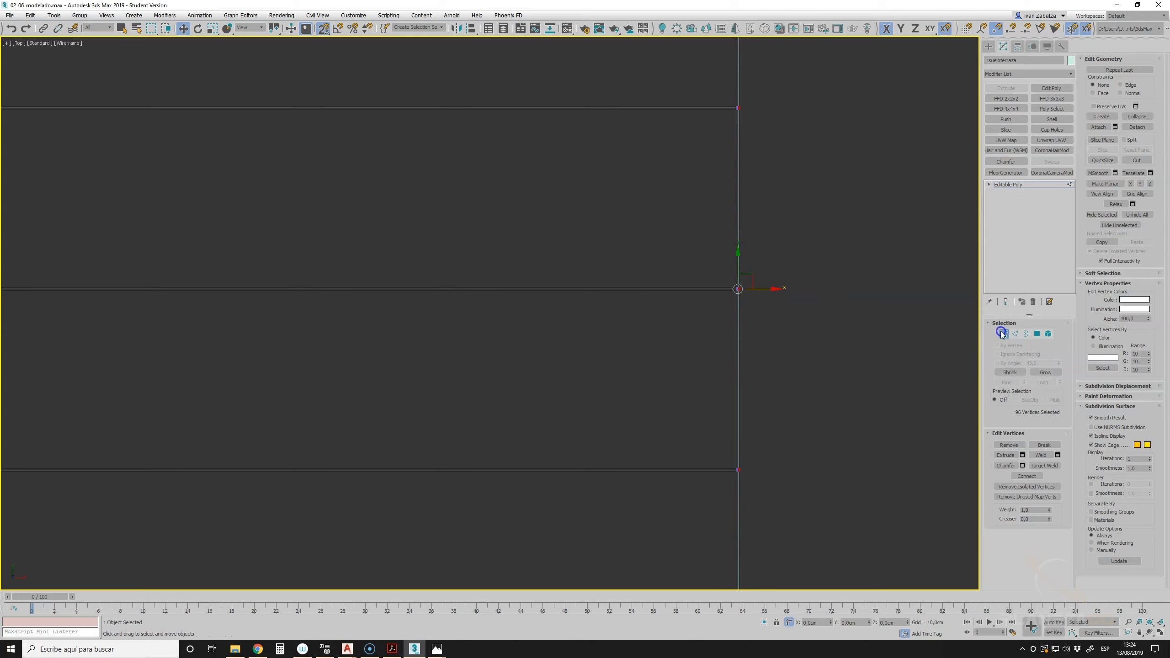
left_click(834, 321)
scroll(836, 345, "down", 10)
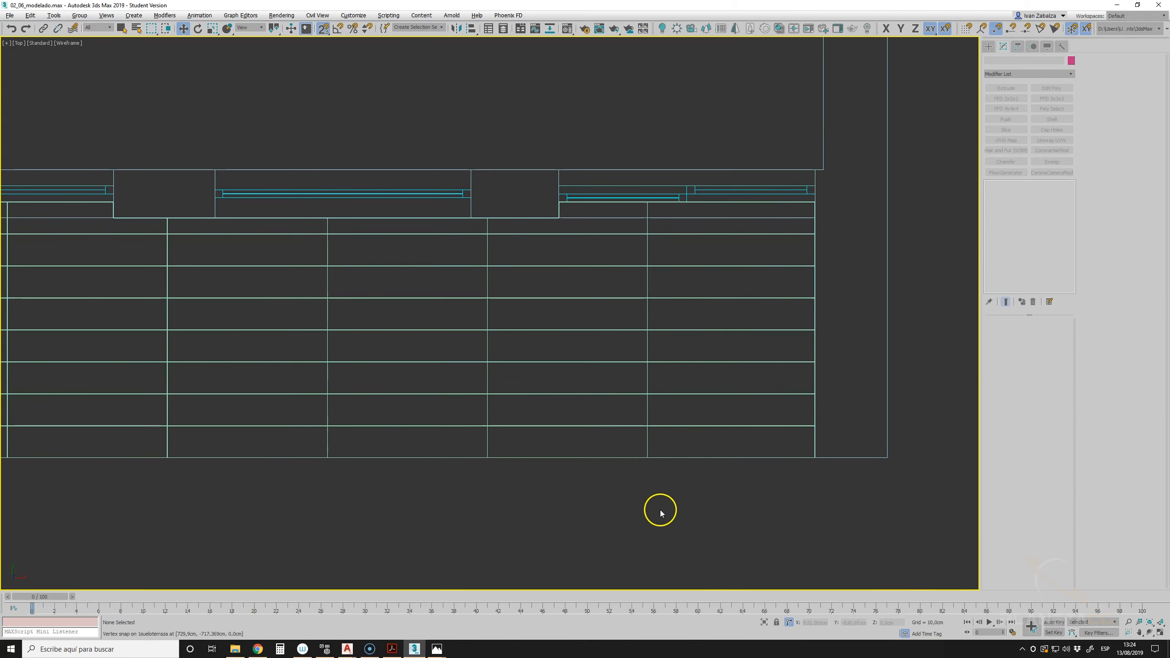
scroll(645, 328, "down", 3)
middle_click_drag(488, 335, 556, 383)
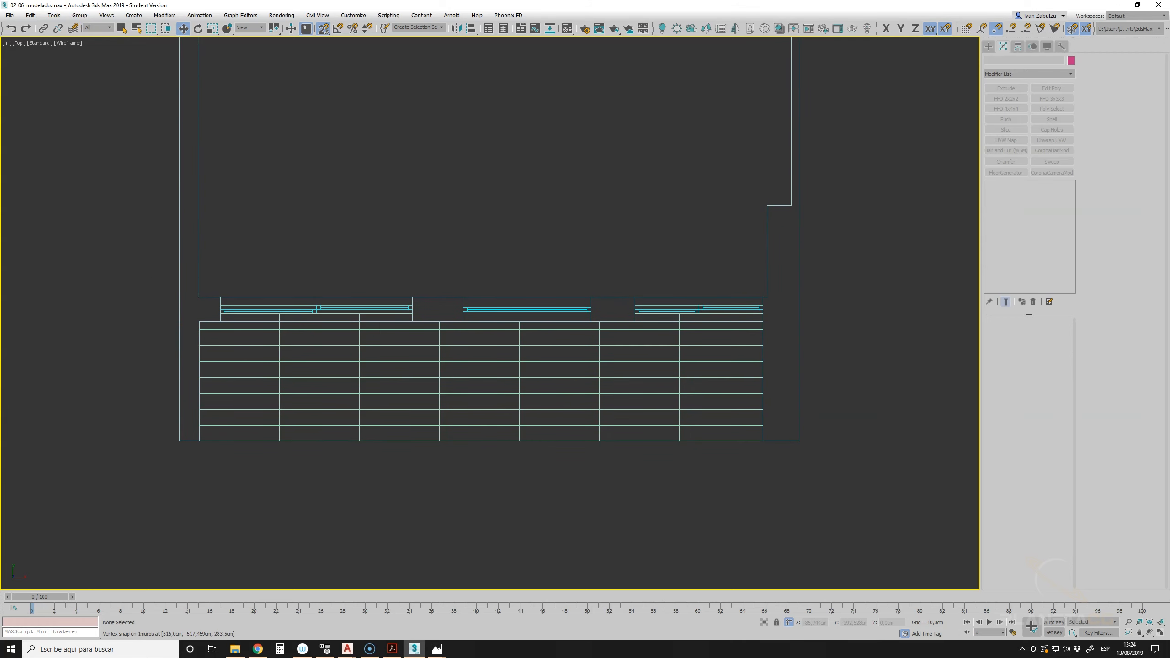
- Undo the terrace floor's vertex edit and Editable Poly conversion, and bring its FloorGenerator Offset X to 102,69 cm
left_click(11, 30)
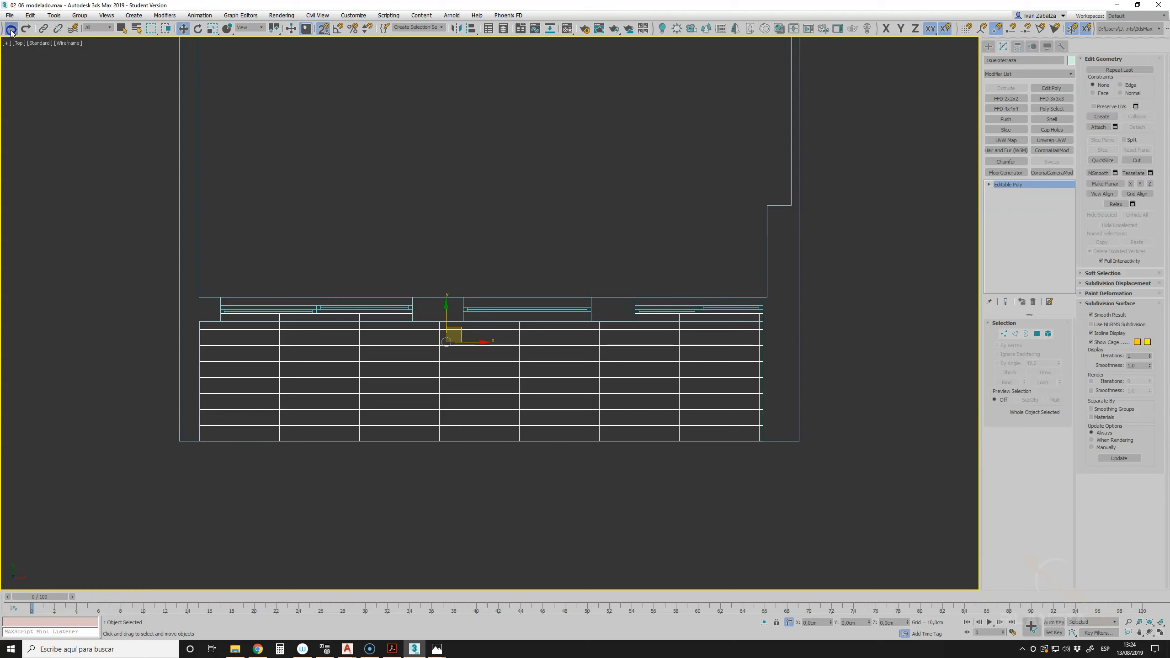
left_click(11, 29)
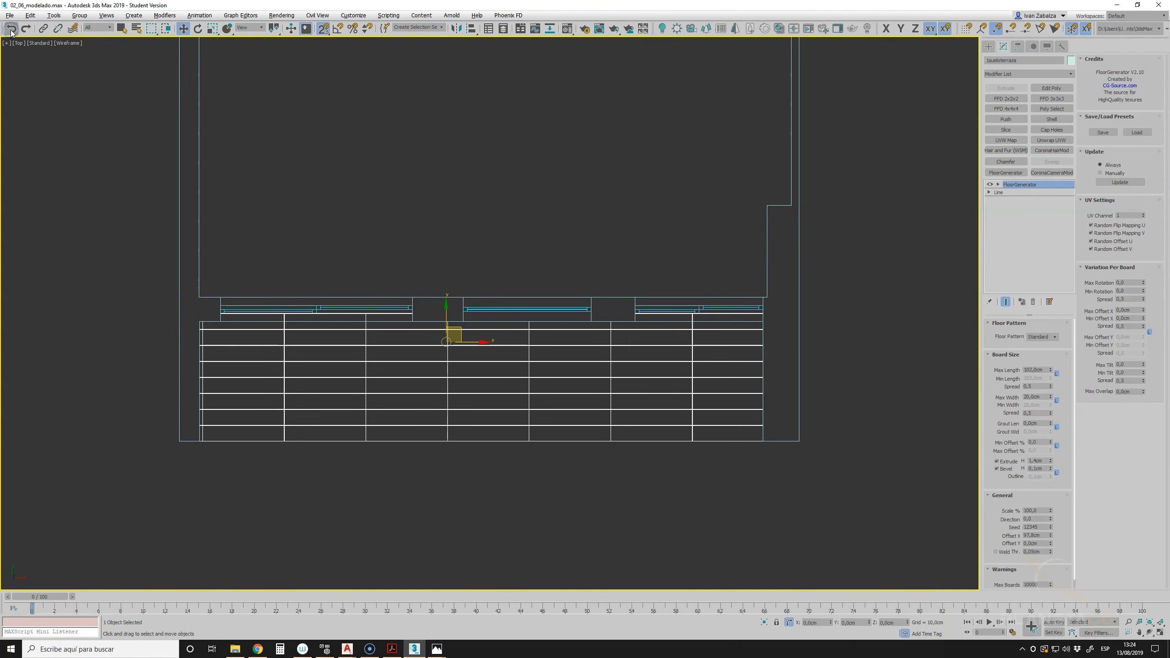
left_click(26, 29)
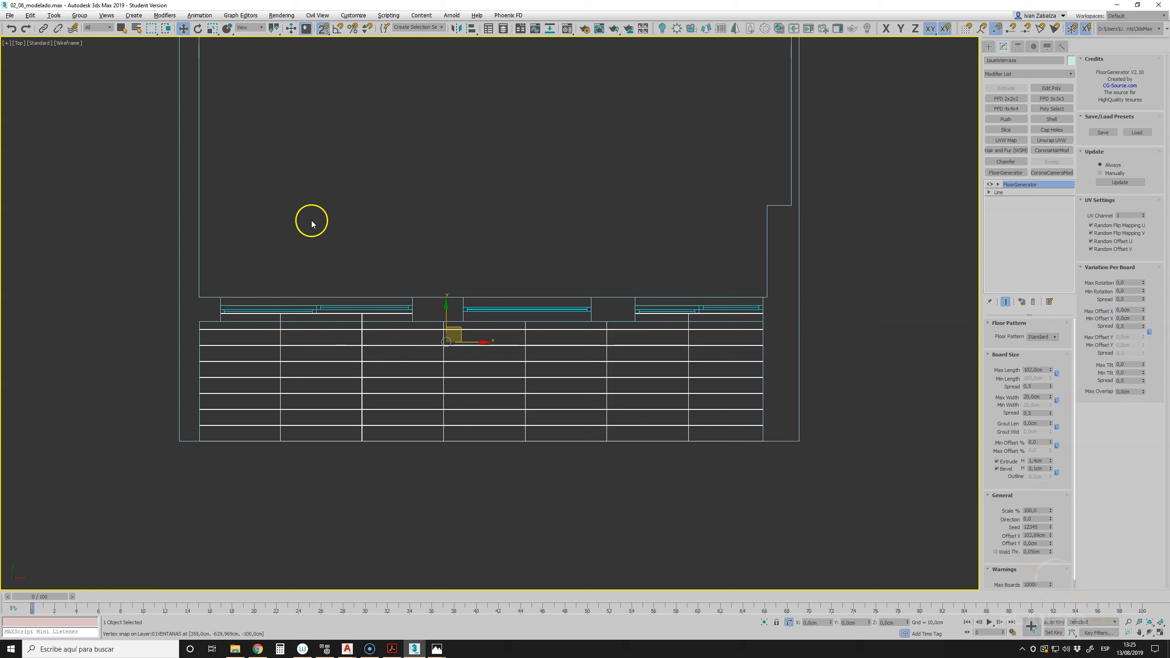
- Convert the readjusted terrace floor to an Editable Poly
right_click(468, 348)
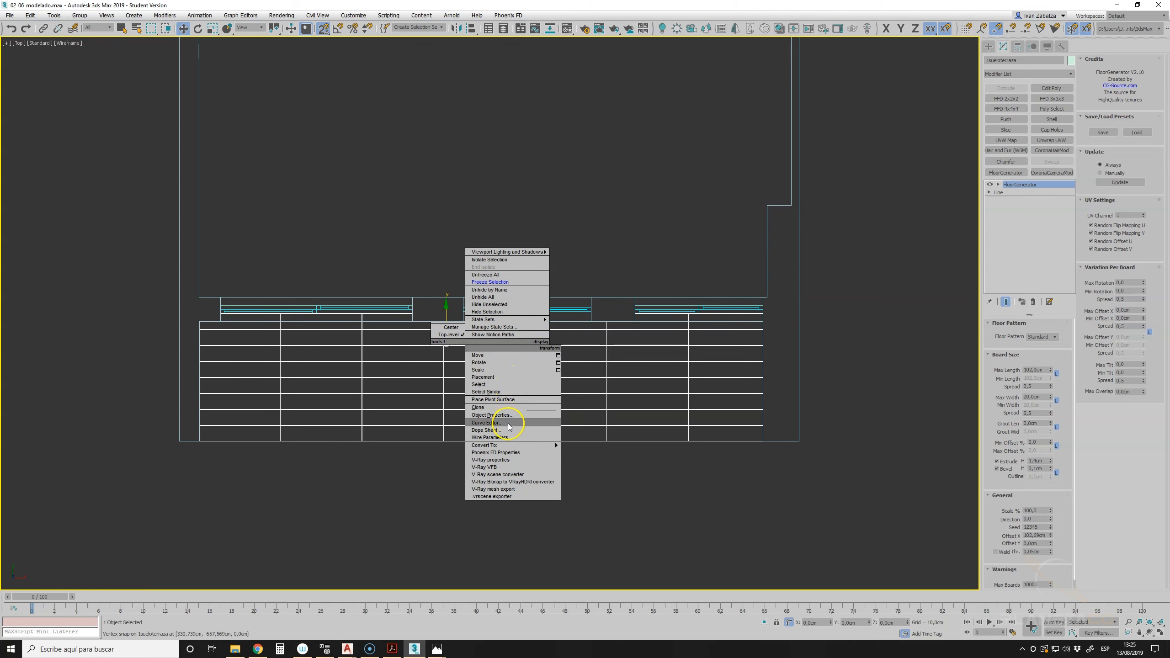
mouse_move(506, 446)
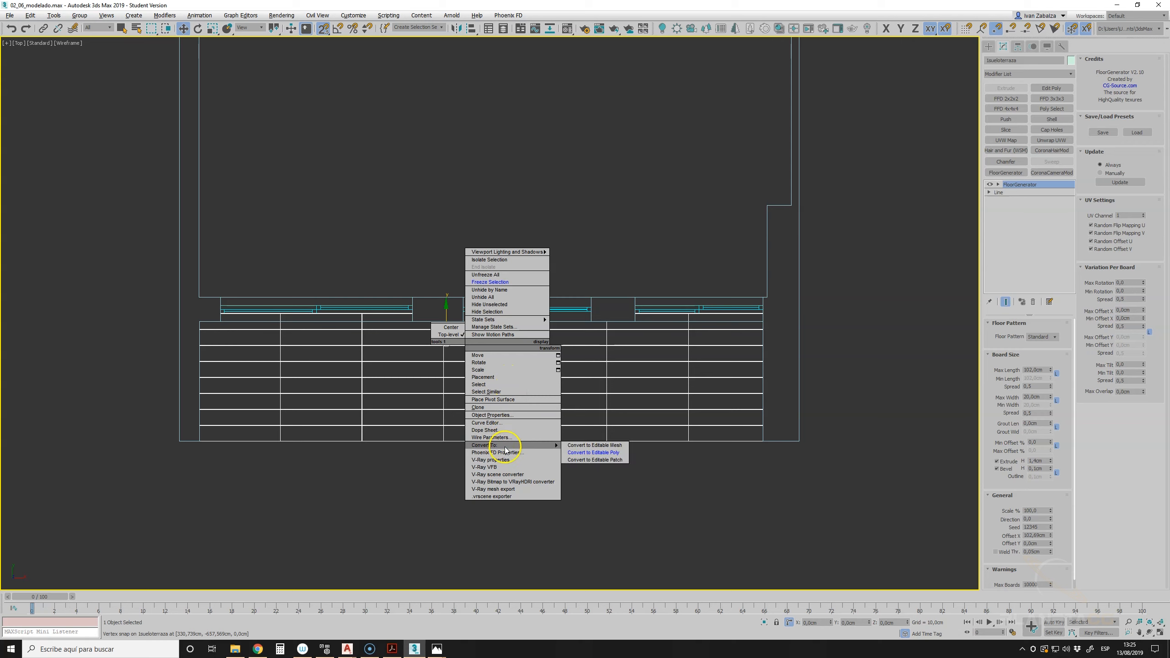
left_click(595, 452)
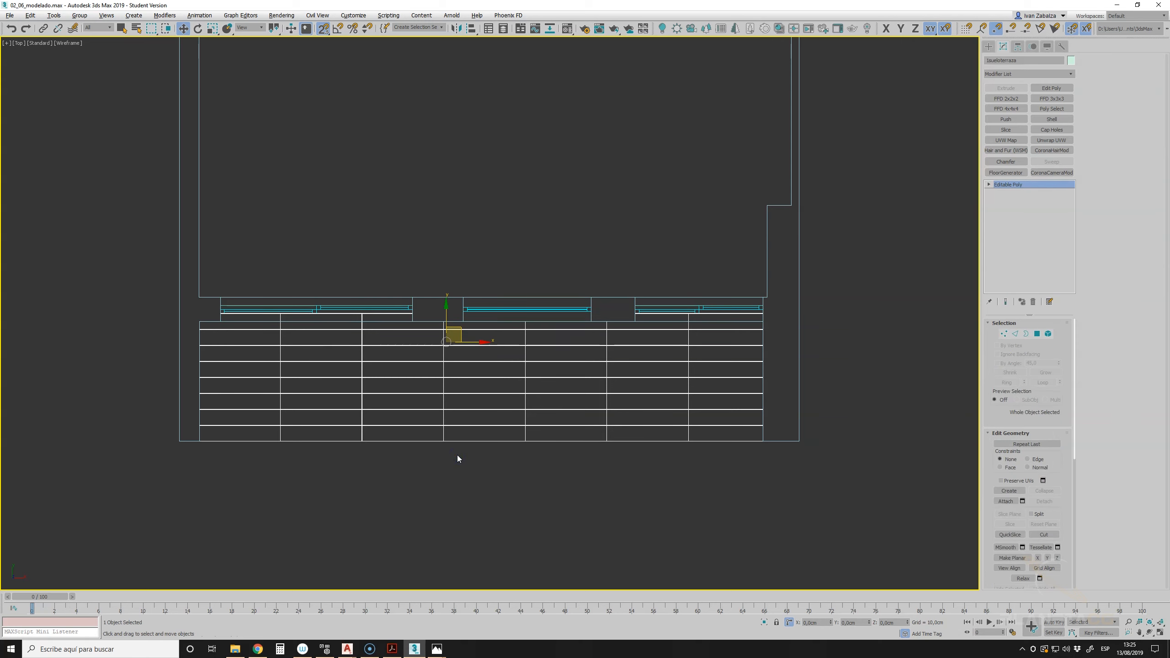
- Try to move inner board joints of the terrace floor onto the window opening edges by their vertices, and undo the moves
left_click(1004, 334)
left_click_drag(433, 303, 462, 466)
left_click_drag(456, 366, 467, 324)
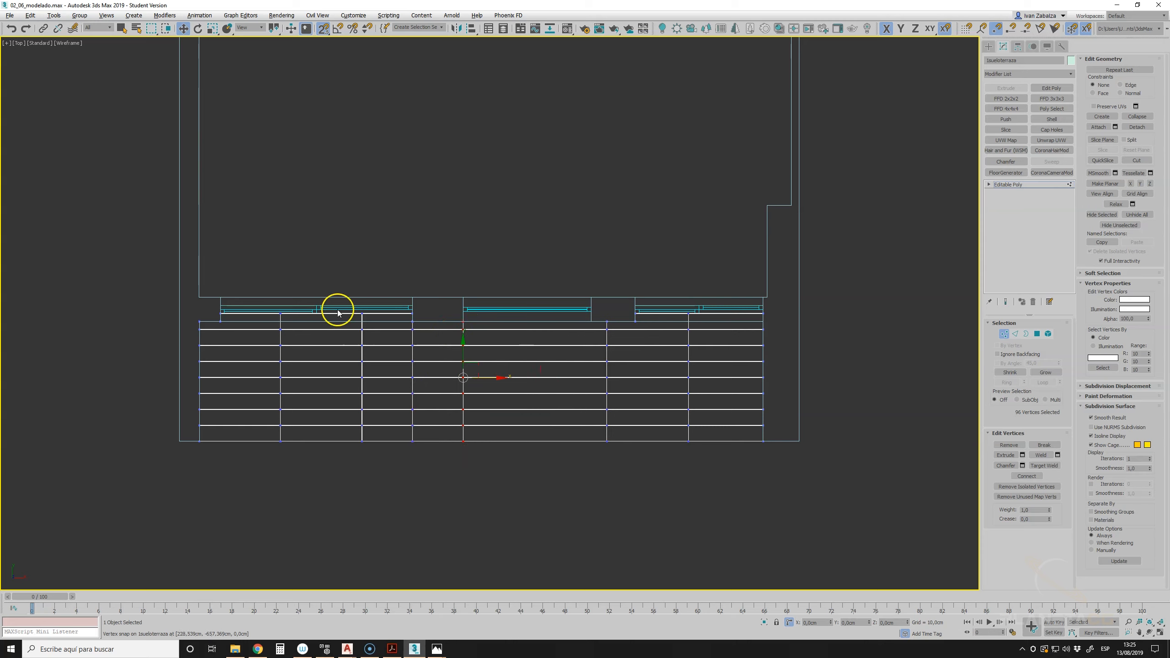
left_click_drag(324, 501, 321, 488)
left_click(13, 29)
left_click(13, 29)
left_click(13, 30)
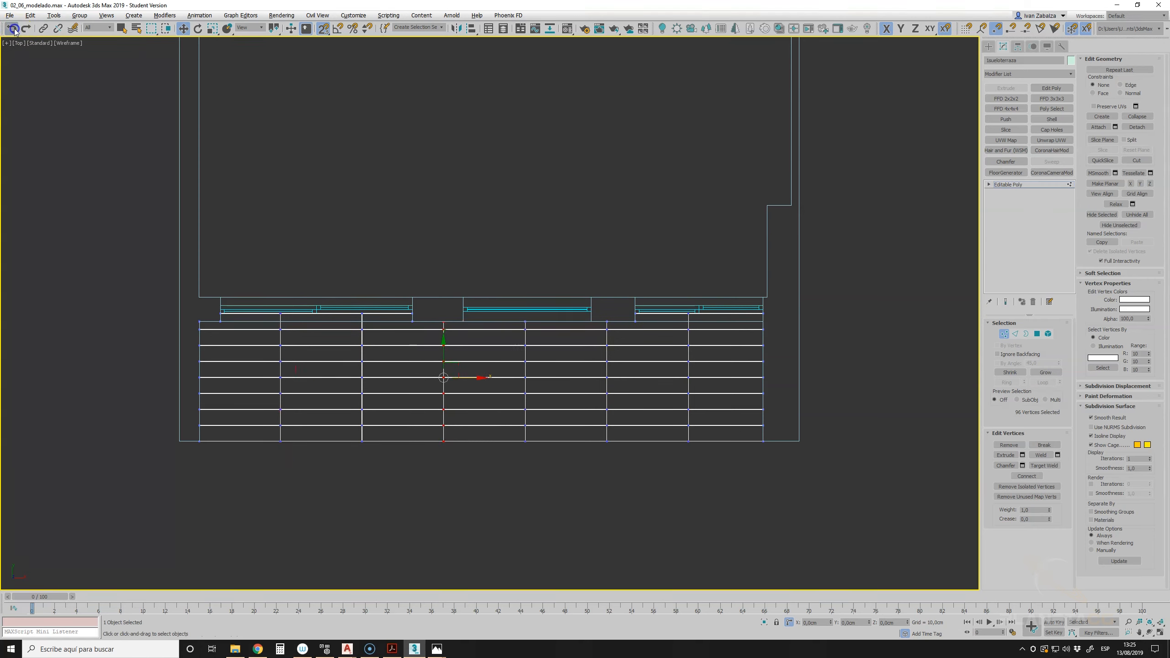
- Move the vertices of the first two inner board joints along X onto the two edges of the double window opening beside them
left_click_drag(260, 283, 302, 498)
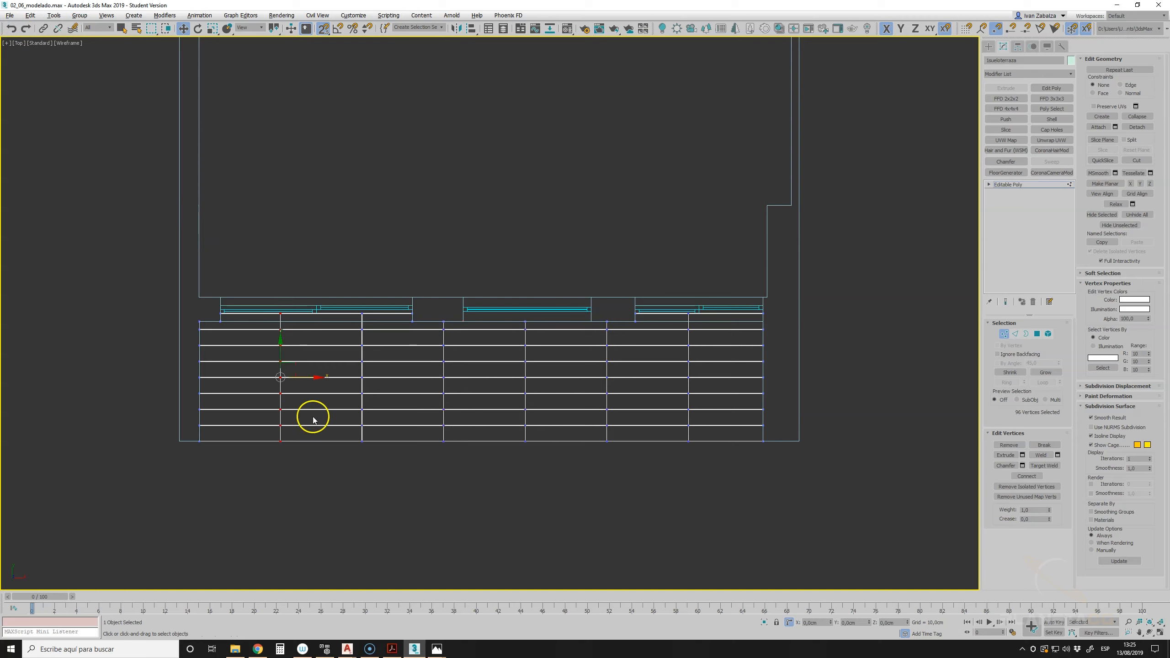
left_click_drag(281, 362, 223, 321)
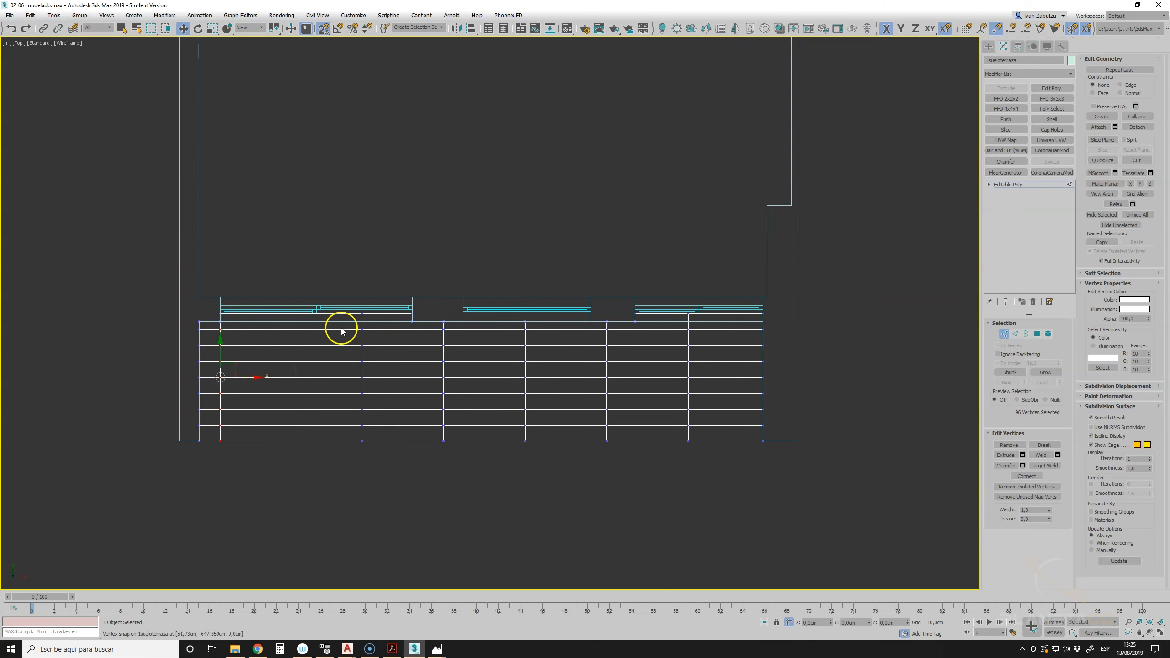
left_click_drag(372, 468, 371, 468)
left_click_drag(362, 378, 413, 326)
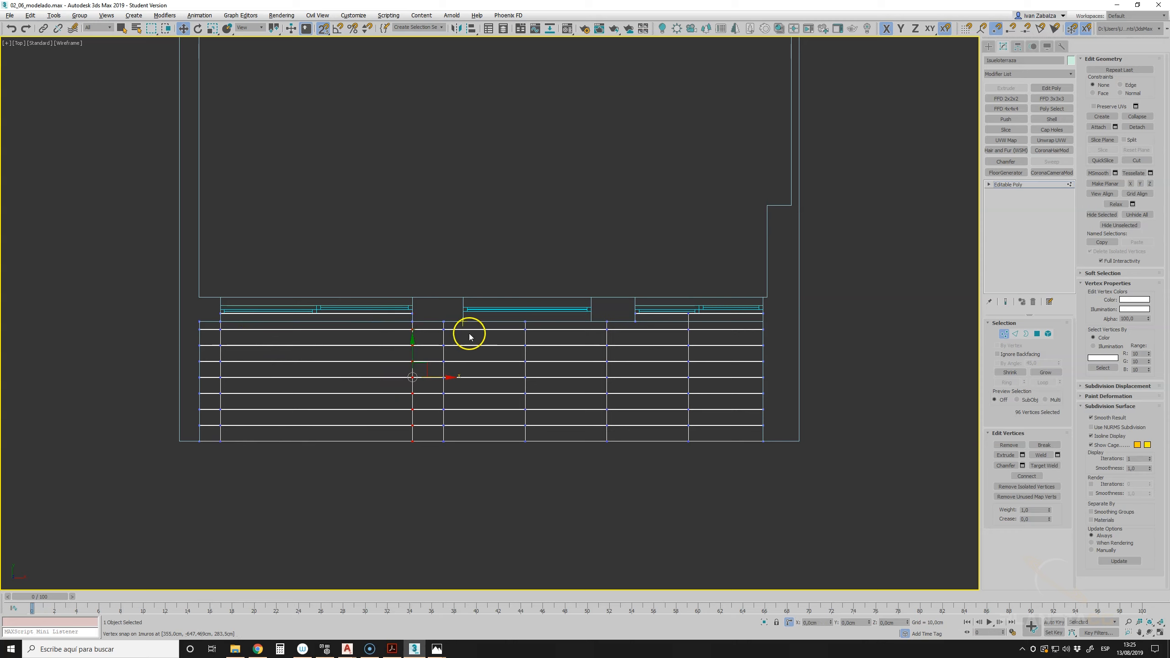
- Merge the next two board joints by their vertices and move them along X onto the near edge of the central window opening
left_click_drag(444, 315, 443, 316)
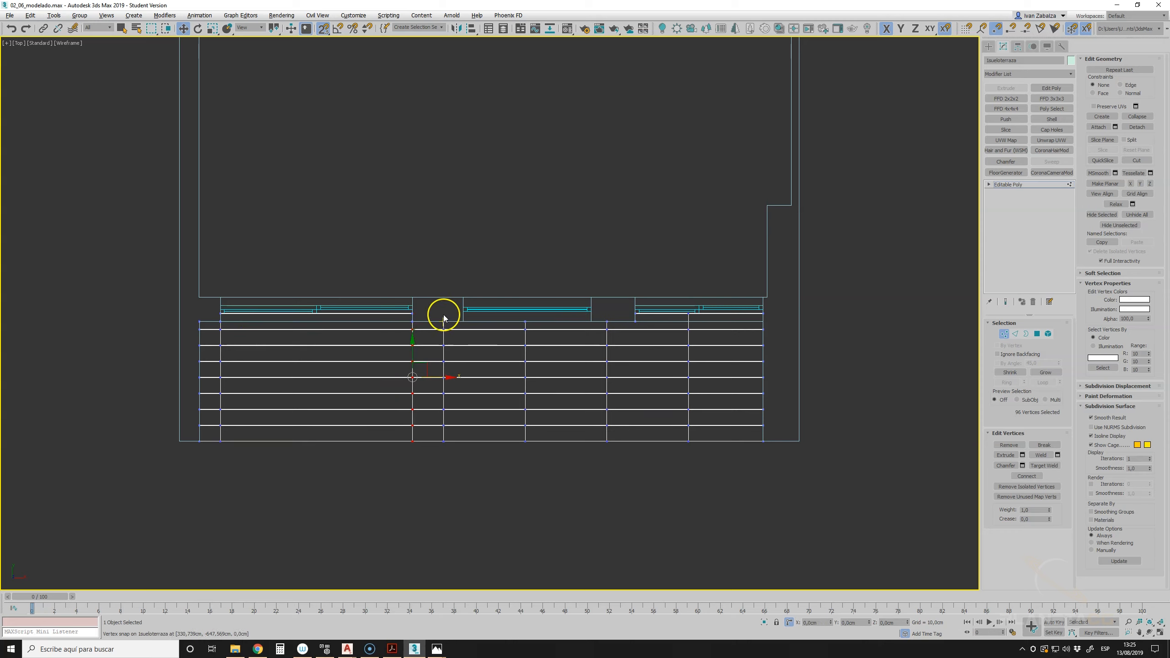
left_click_drag(442, 424, 442, 461)
left_click_drag(545, 477, 544, 477)
left_click_drag(541, 379, 446, 325)
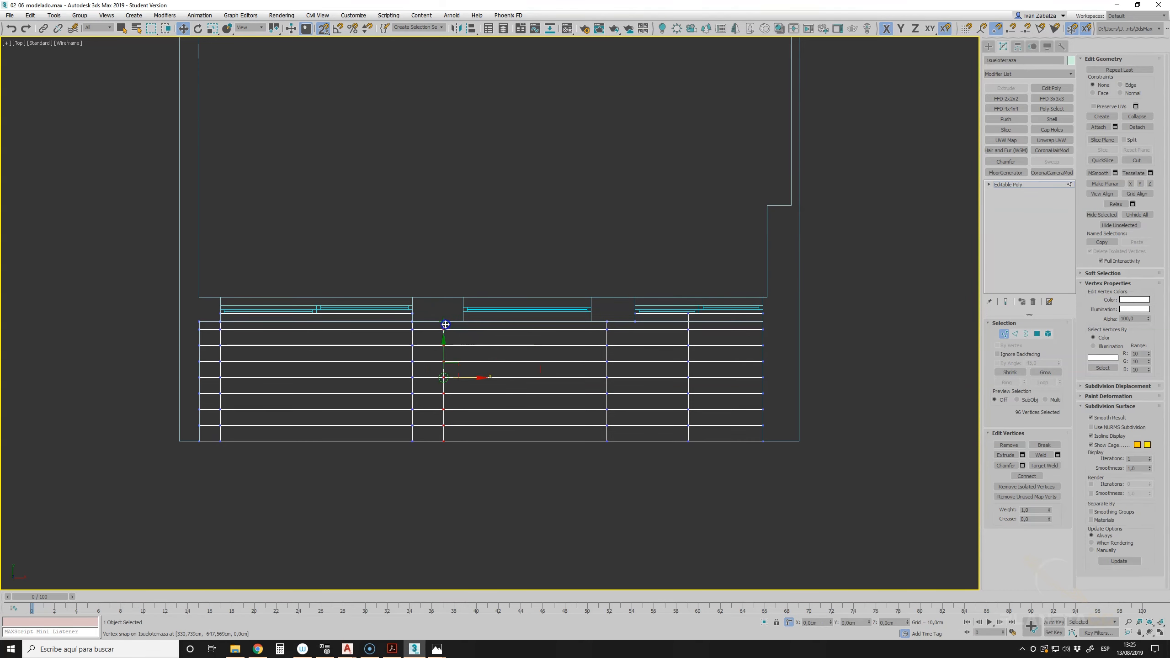
scroll(445, 324, "up", 6)
scroll(418, 300, "down", 6)
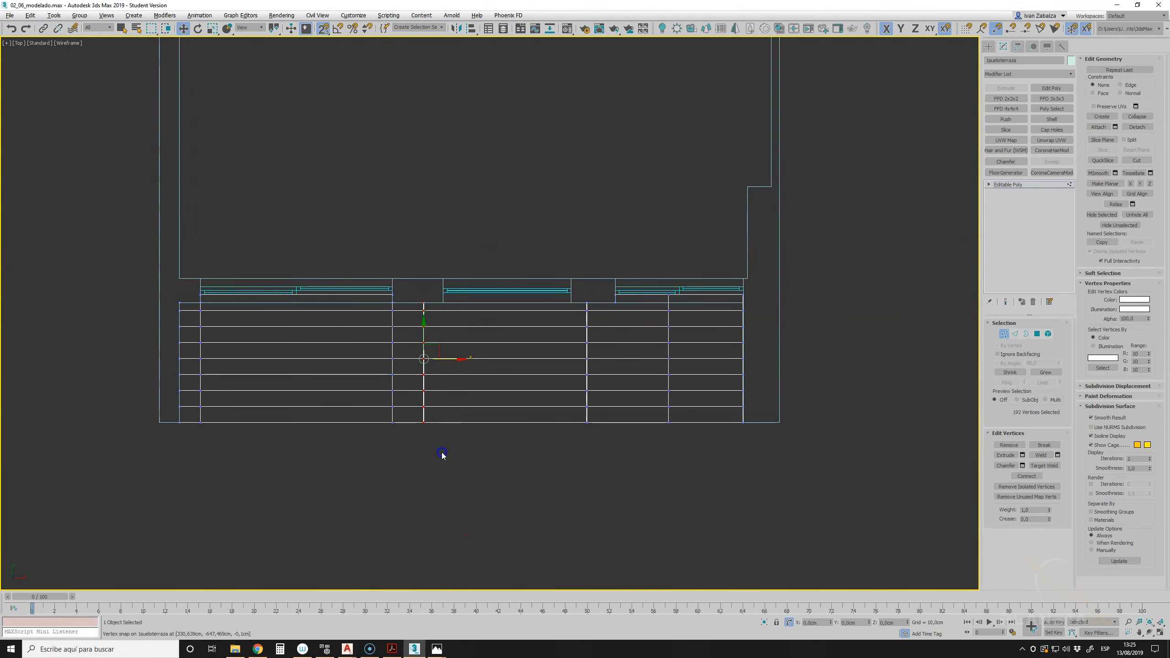
left_click_drag(425, 359, 443, 304)
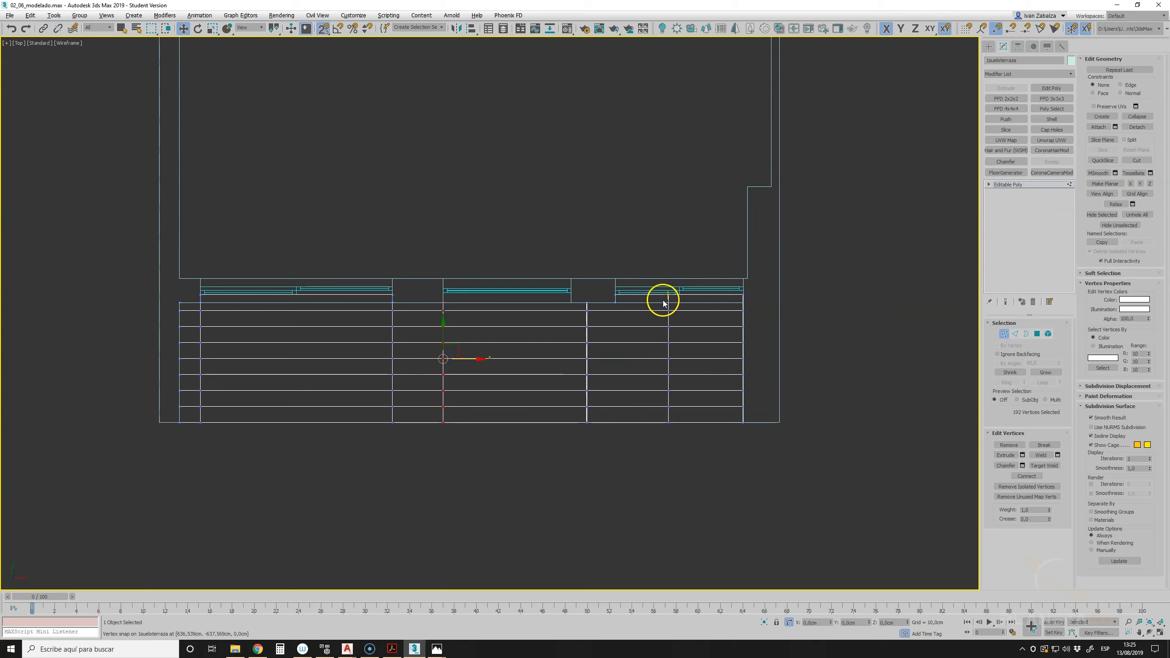
- Undo all the joint moves on the terrace floor, leave vertex editing and deselect the floor
left_click(10, 28)
left_click(10, 28)
left_click(10, 29)
left_click(10, 29)
left_click(10, 28)
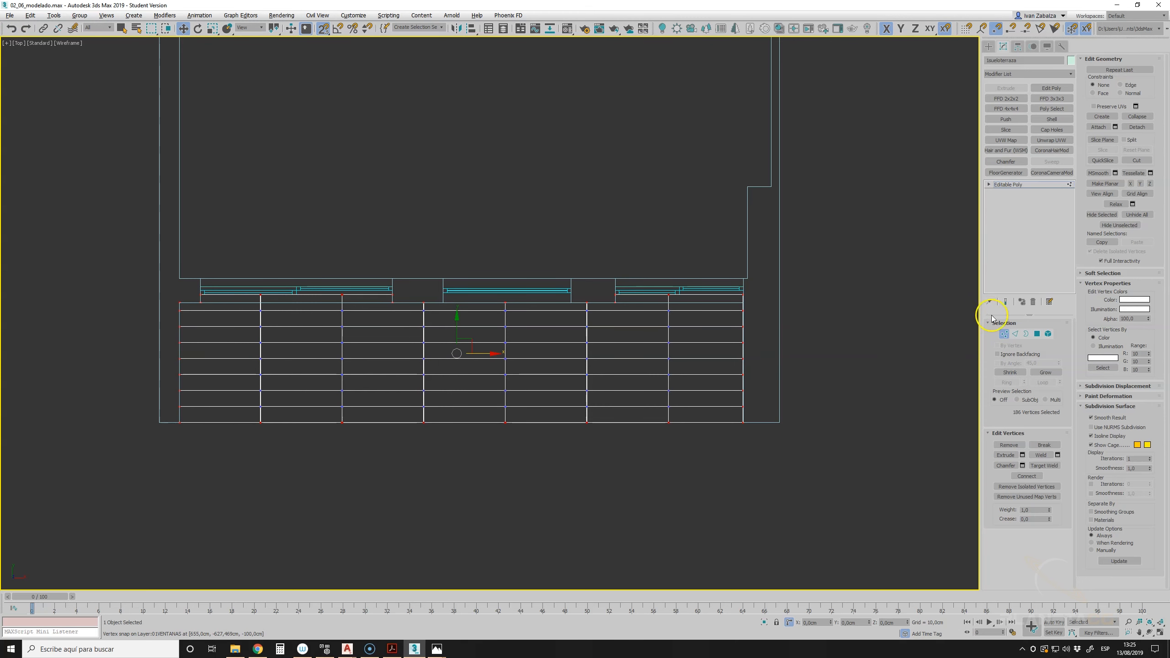
left_click(1004, 334)
left_click(960, 469)
- Replace the Extrude modifier of the interior wooden floor 1suelomadera with FloorGenerator
left_click(1160, 632)
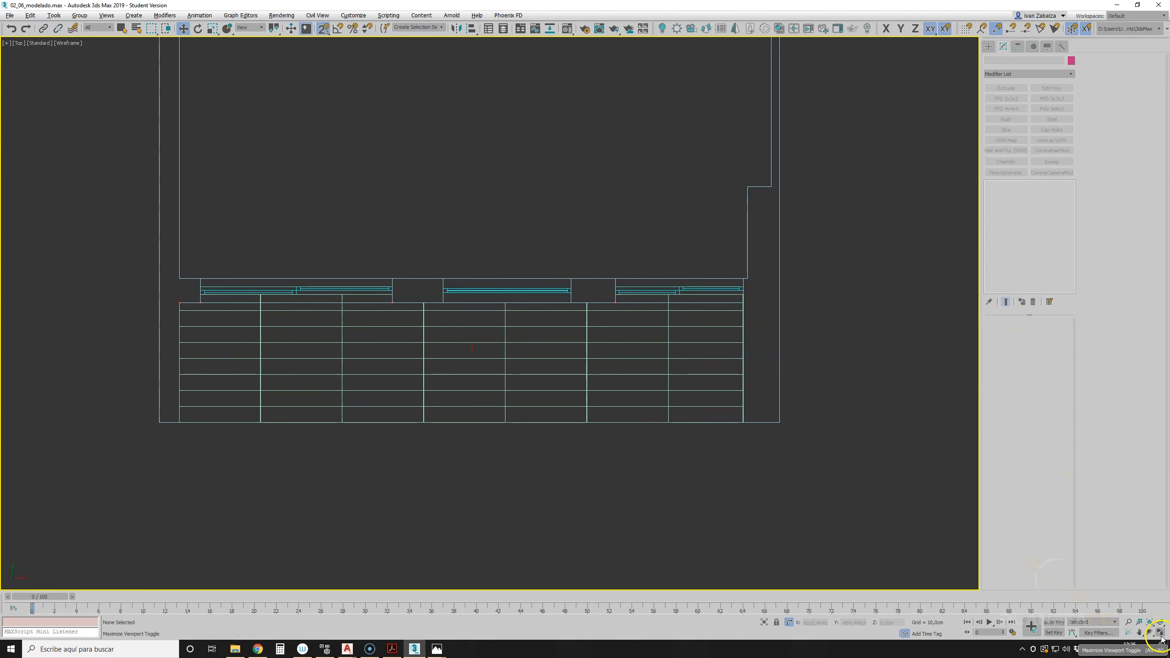
left_click(676, 473)
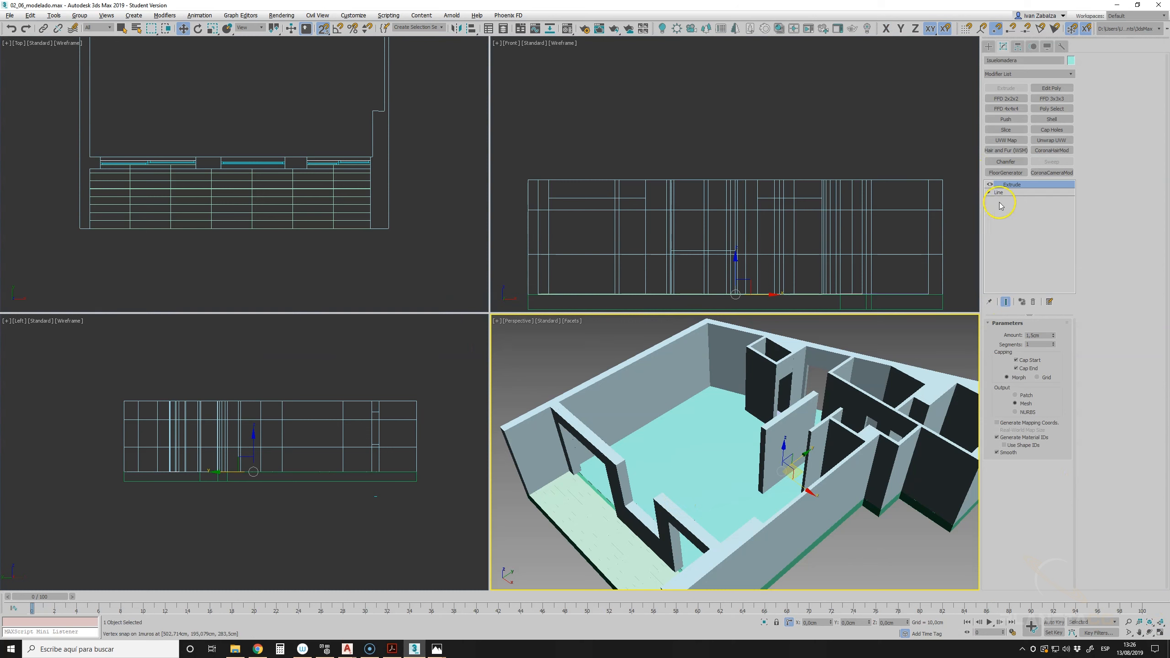
left_click(1034, 301)
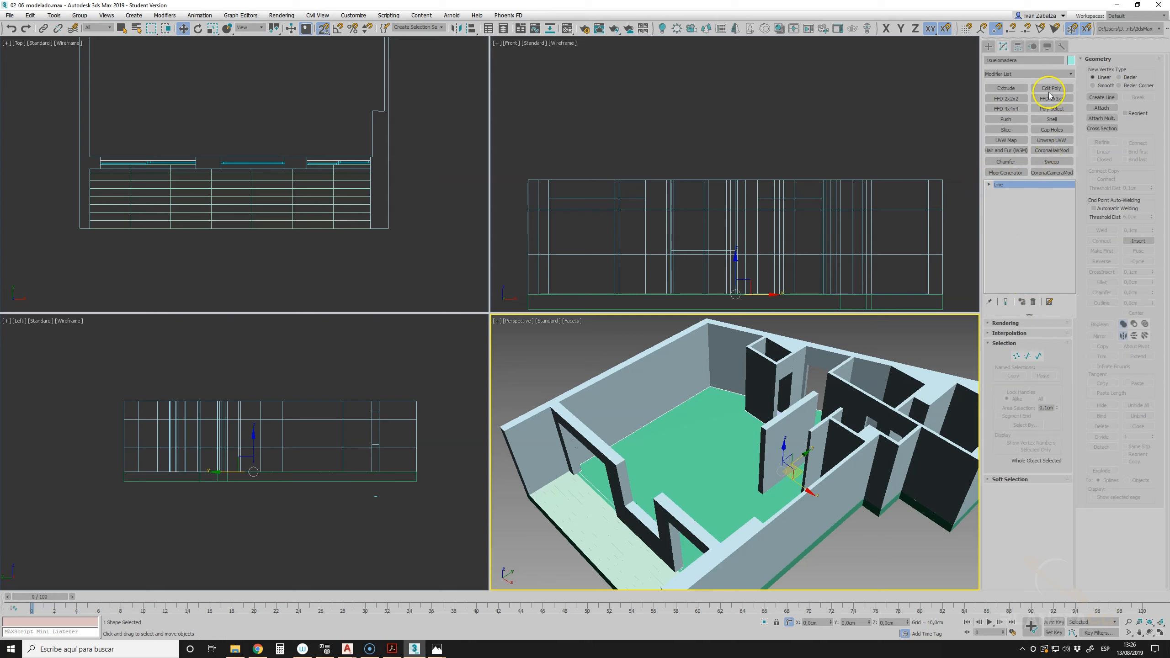
left_click(1009, 173)
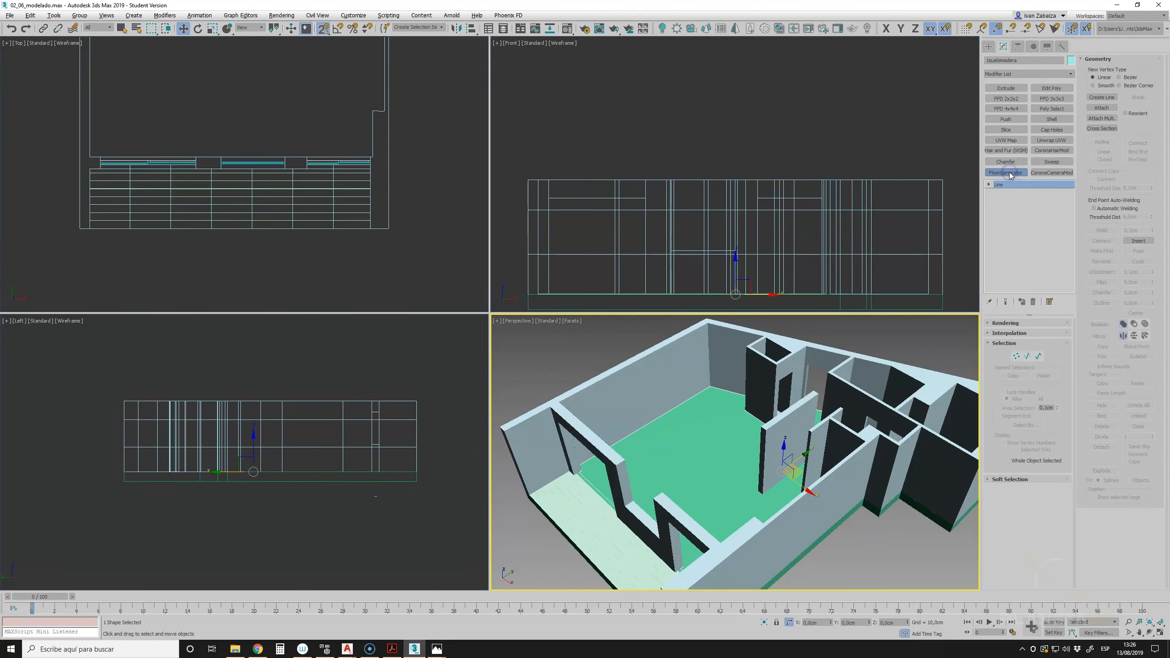
- Examine in plan how the generated boards cover the living area and run past the interior partitions
middle_click_drag(339, 123, 318, 177)
scroll(342, 201, "up", 4)
scroll(300, 158, "down", 6)
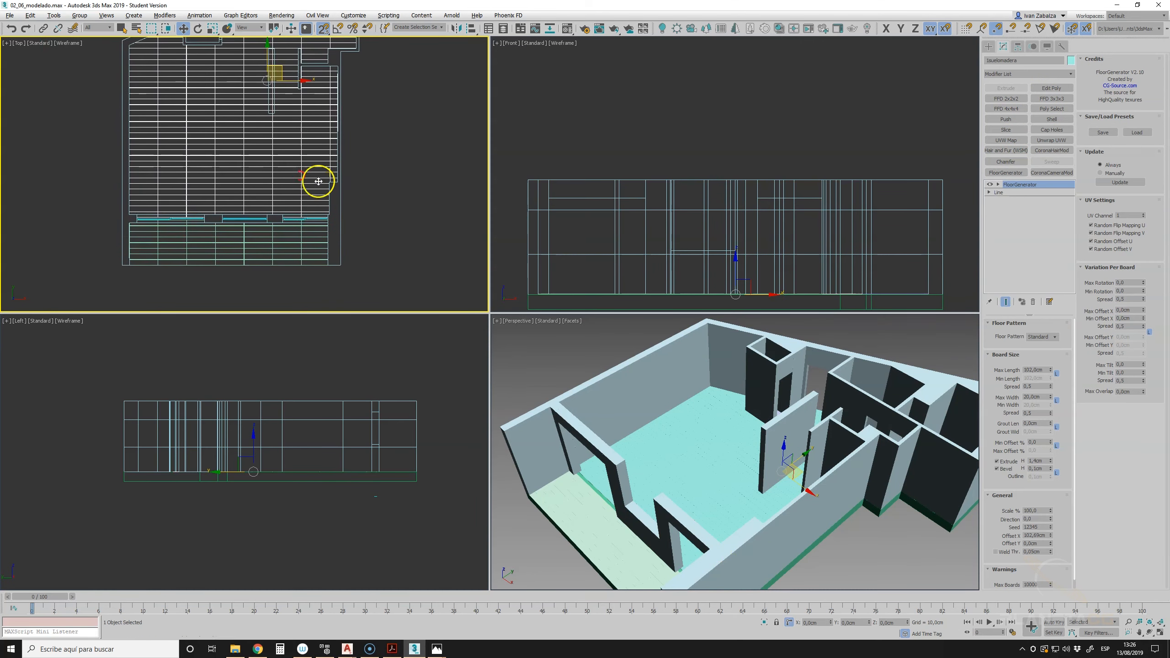
scroll(332, 164, "up", 5)
scroll(334, 159, "down", 6)
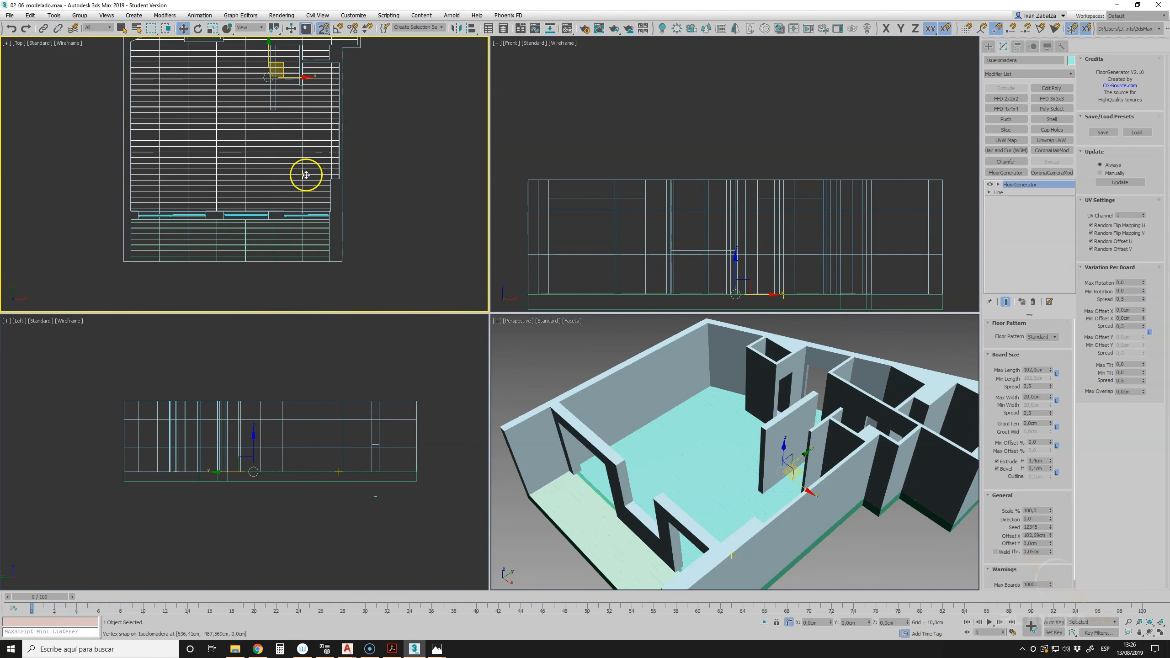
left_click(1159, 633)
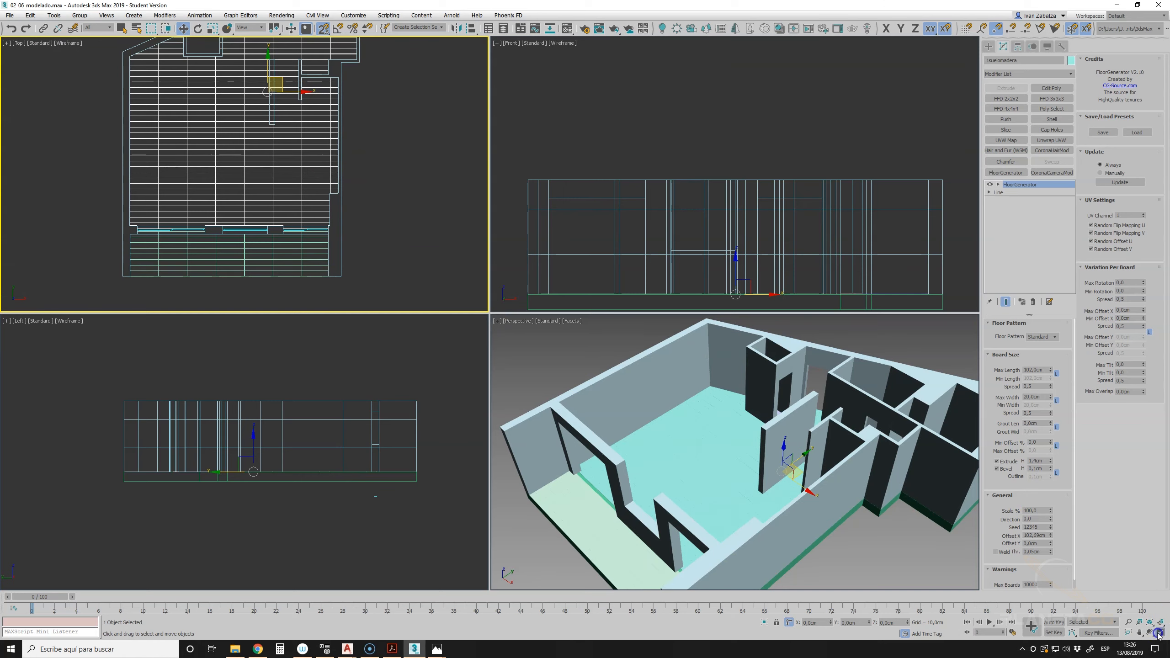
middle_click_drag(638, 445, 589, 450)
middle_click_drag(490, 383, 491, 408)
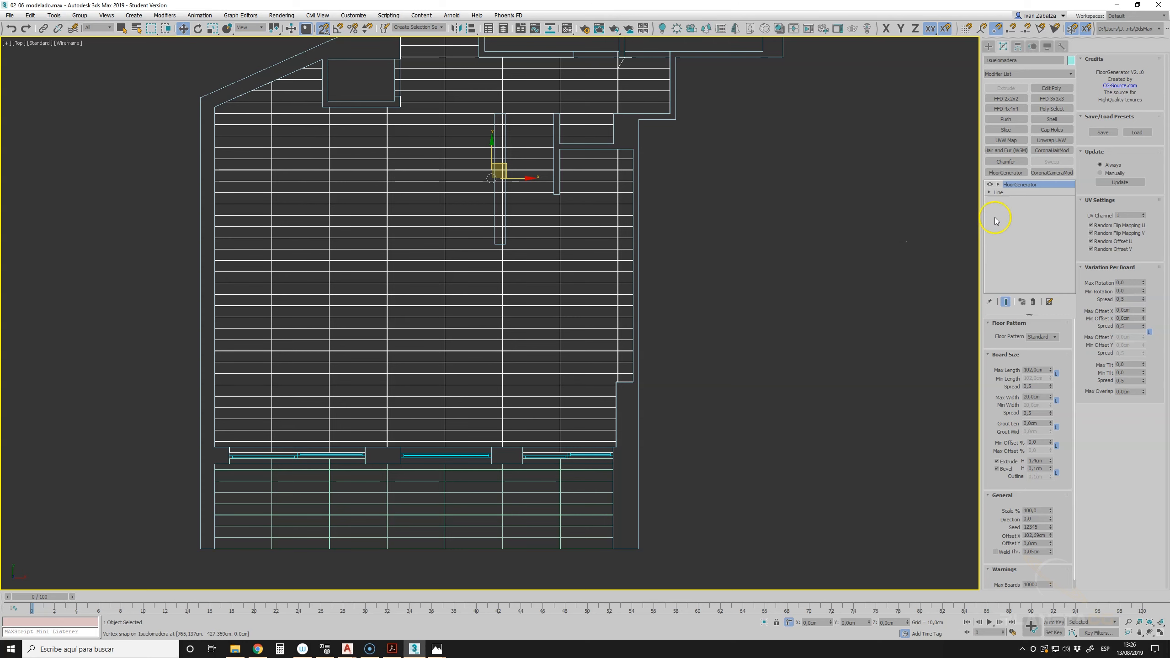
- Switch off the FloorGenerator modifier of the wooden floor so the plan lines can be read
left_click(990, 184)
left_click(990, 185)
left_click(990, 184)
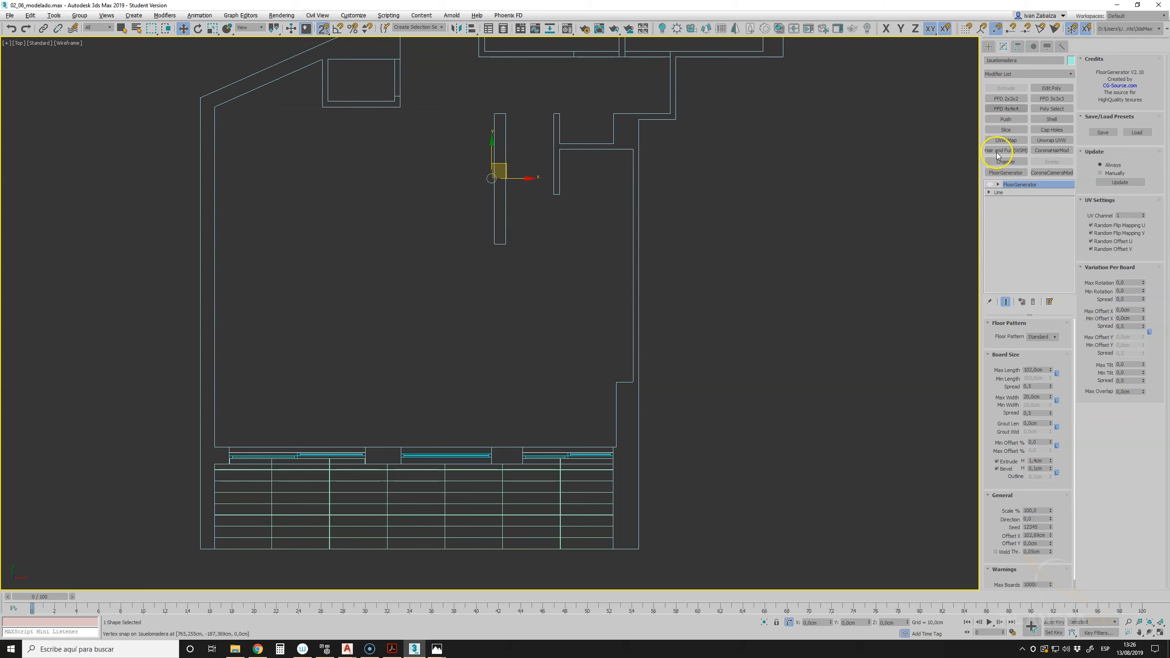
- Draw a snapped rectangle of about 230,5 by 20 cm over the freestanding partition in the living room
left_click(987, 46)
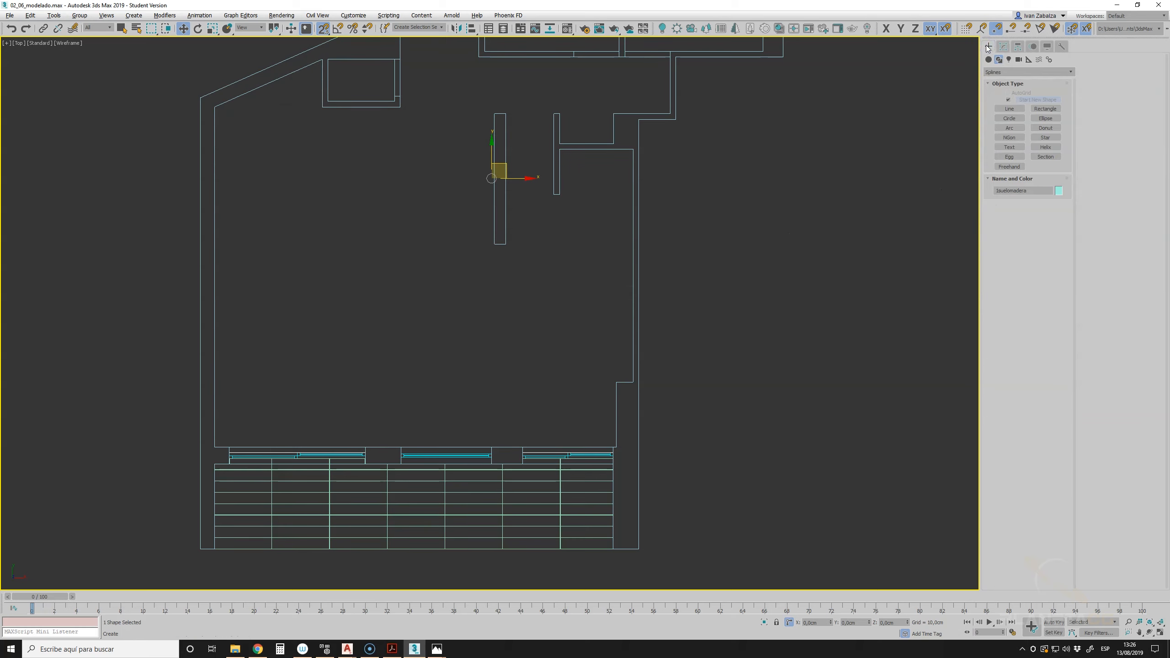
left_click(1015, 109)
left_click(1045, 109)
left_click_drag(494, 114, 509, 242)
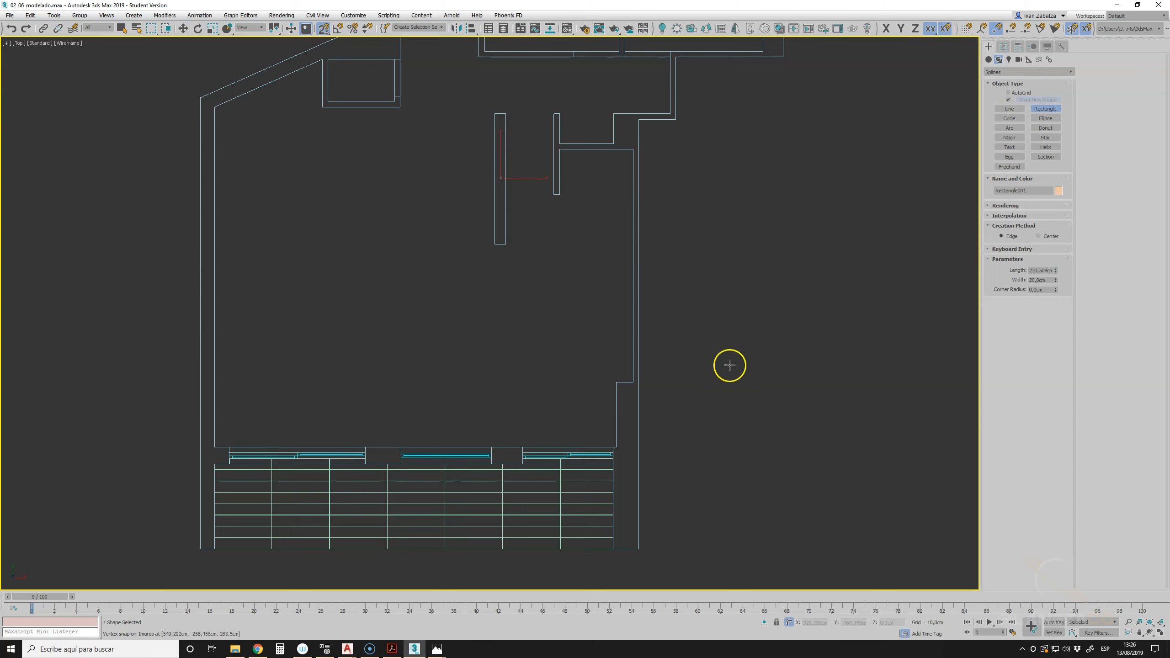
left_click(1003, 46)
key("w")
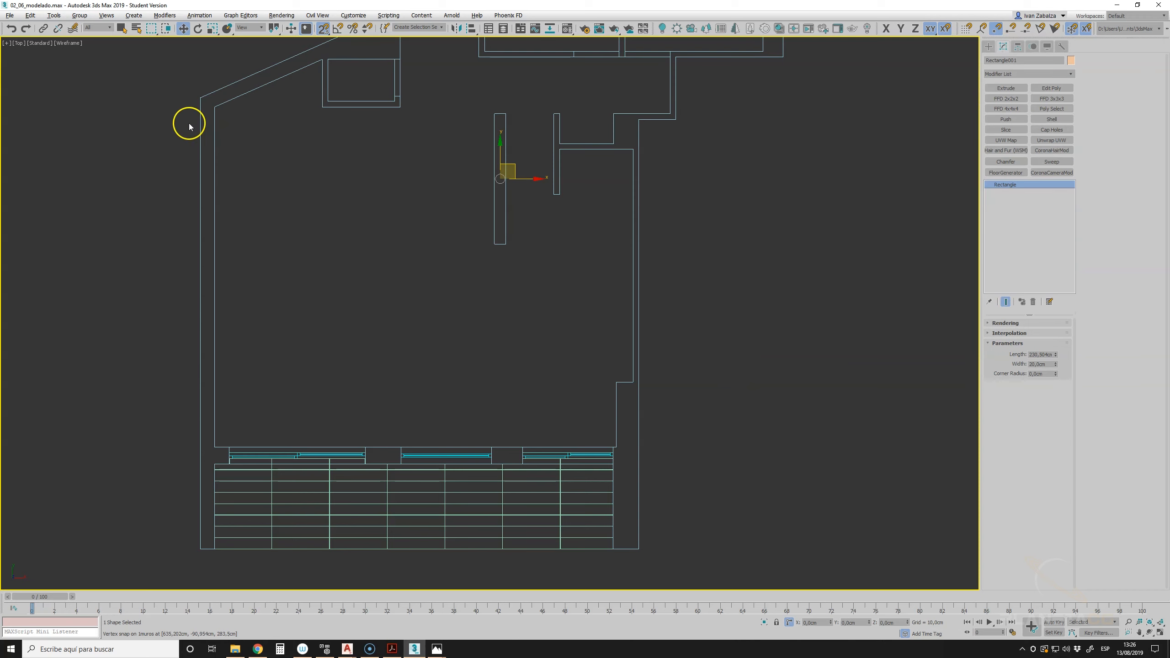
- Select 1suelomadera and attach the partition rectangle to its base Line below FloorGenerator
left_click(140, 29)
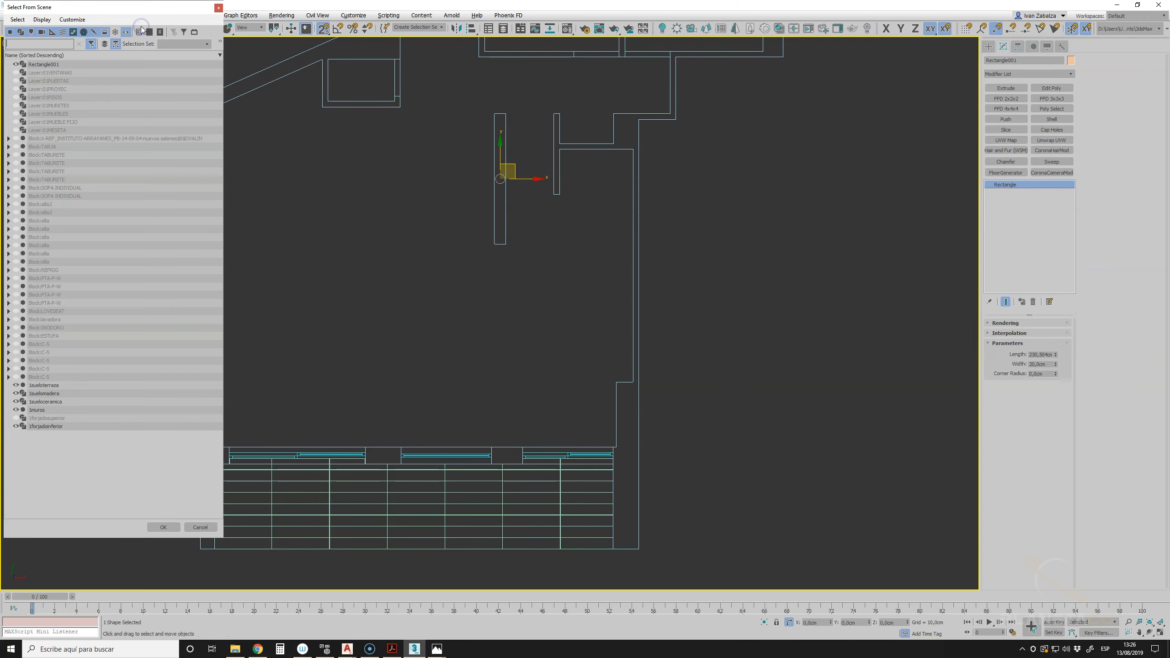
left_click(51, 394)
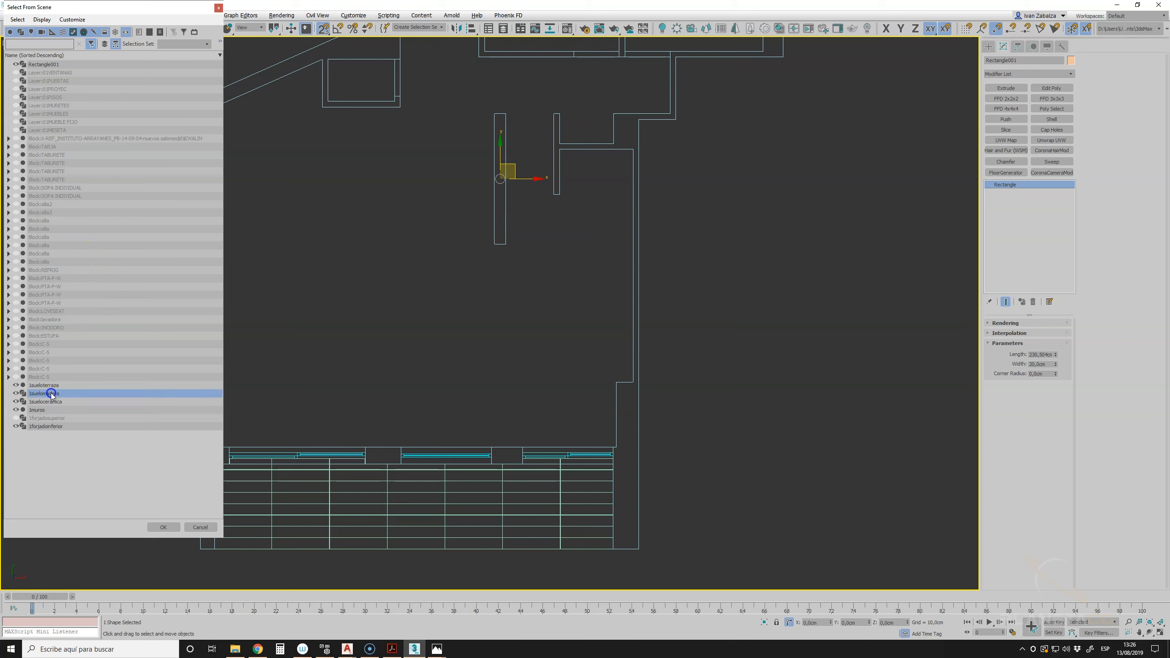
left_click(163, 527)
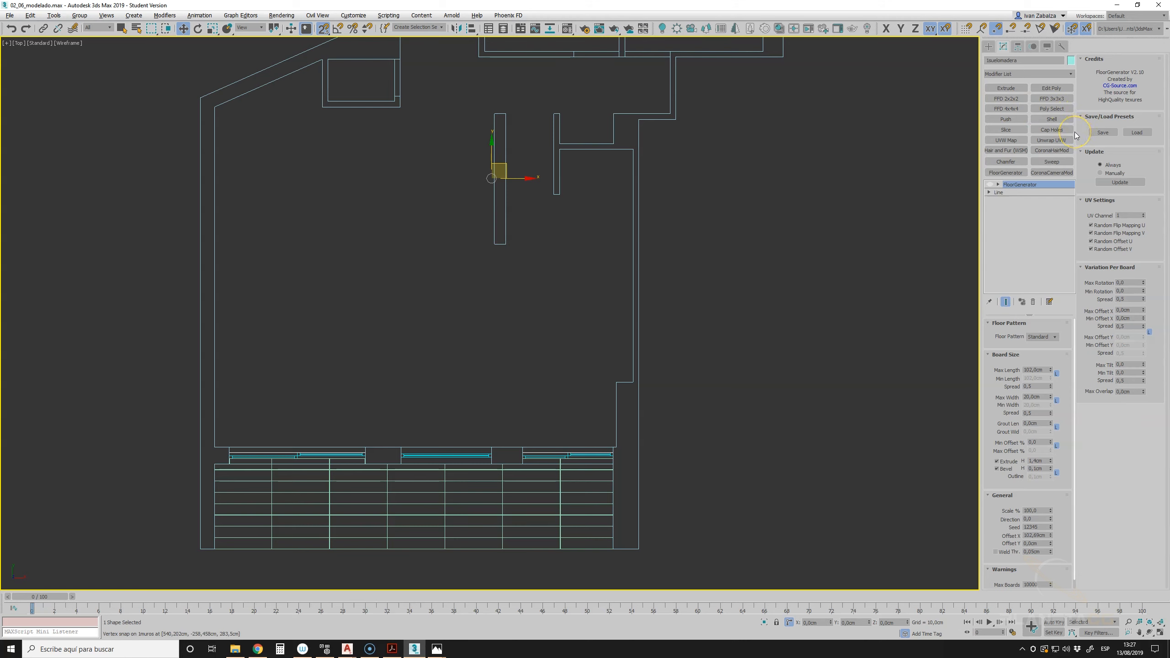
left_click(999, 192)
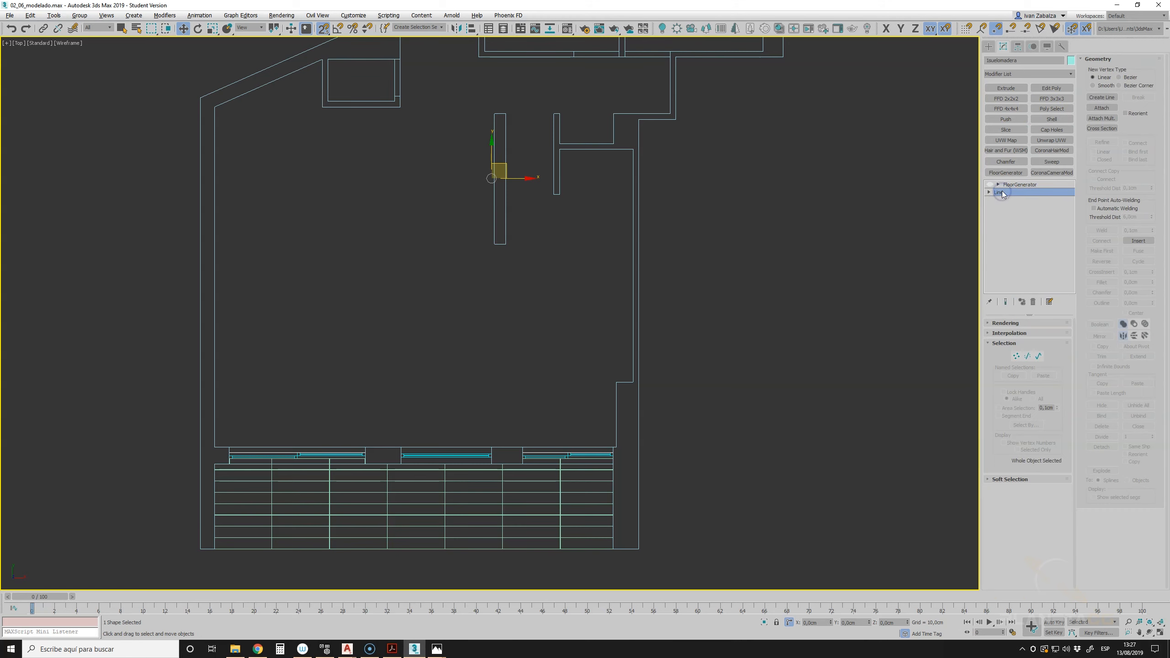
left_click(1102, 107)
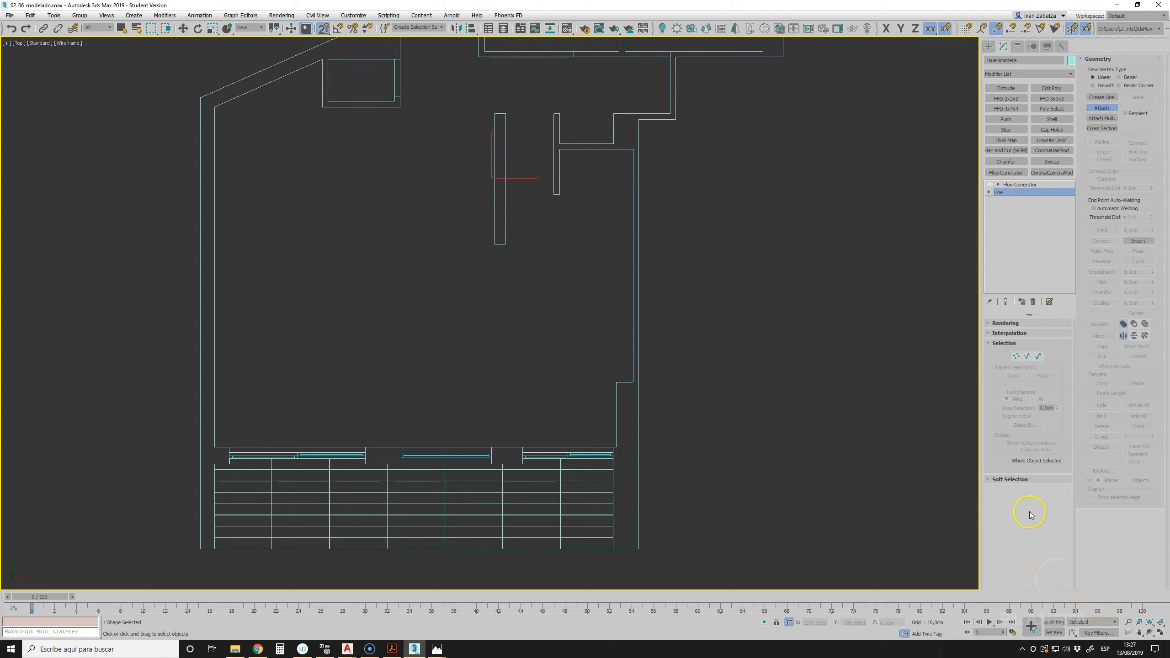
- Isolate the wooden floor outline in the four-view layout and enable vertex editing to compare the rectangle's height in the left view
left_click(1161, 635)
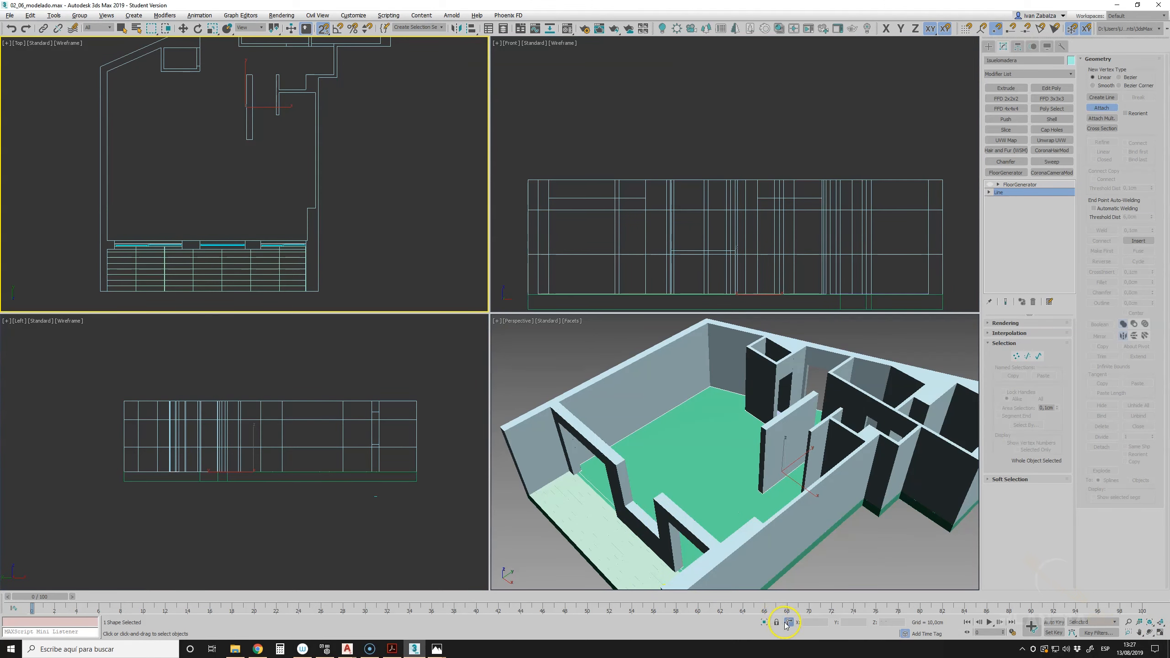
left_click(764, 623)
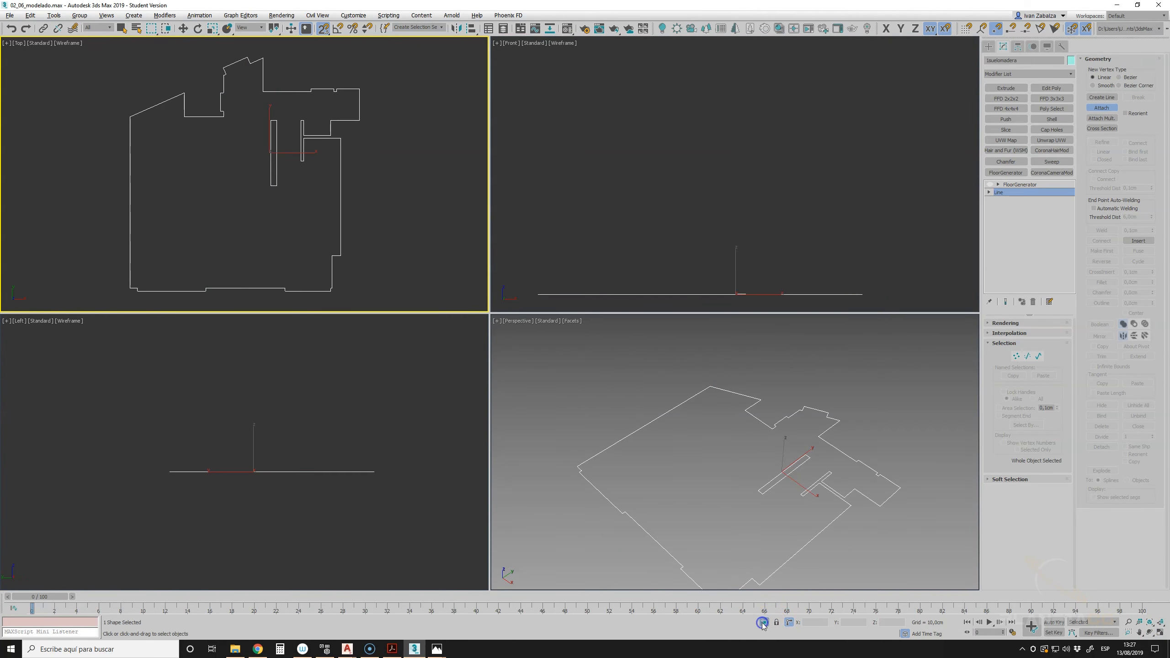
middle_click_drag(346, 516, 316, 402)
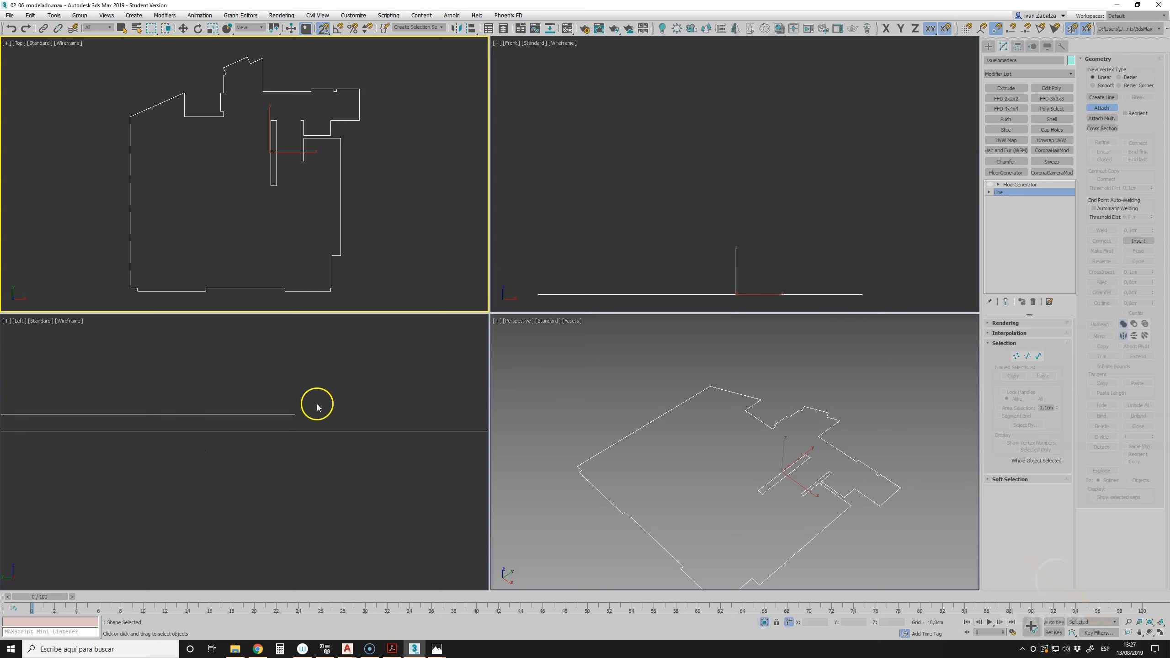
left_click(1016, 356)
scroll(173, 408, "down", 1)
middle_click_drag(173, 407, 97, 437)
scroll(137, 433, "up", 3)
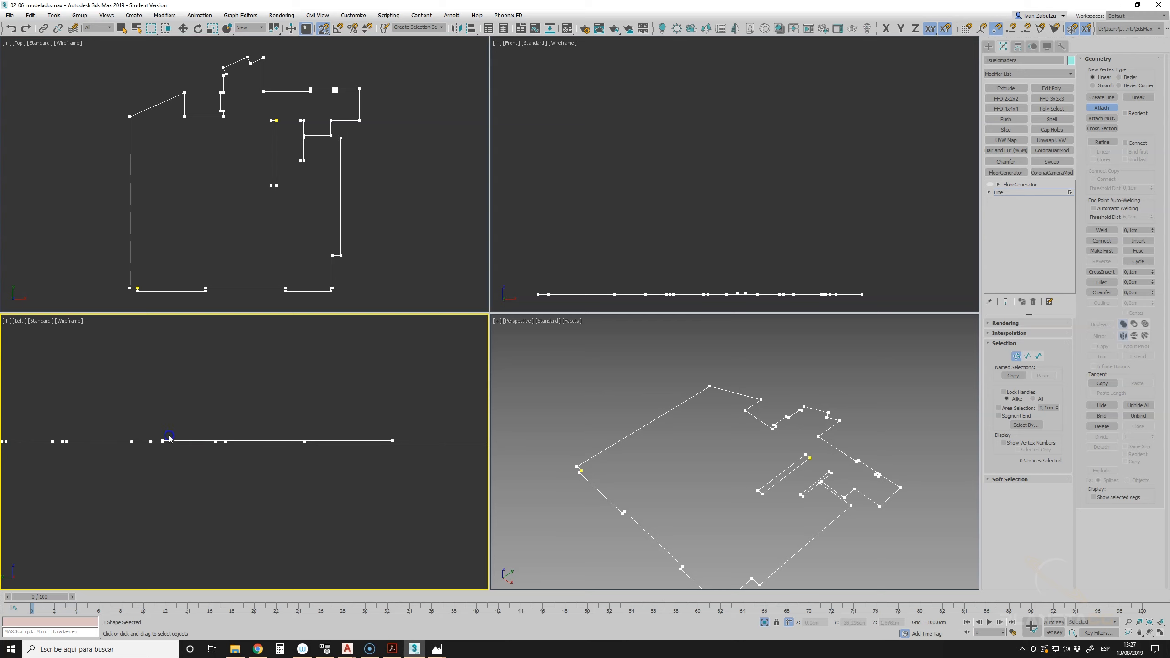
scroll(158, 446, "up", 5)
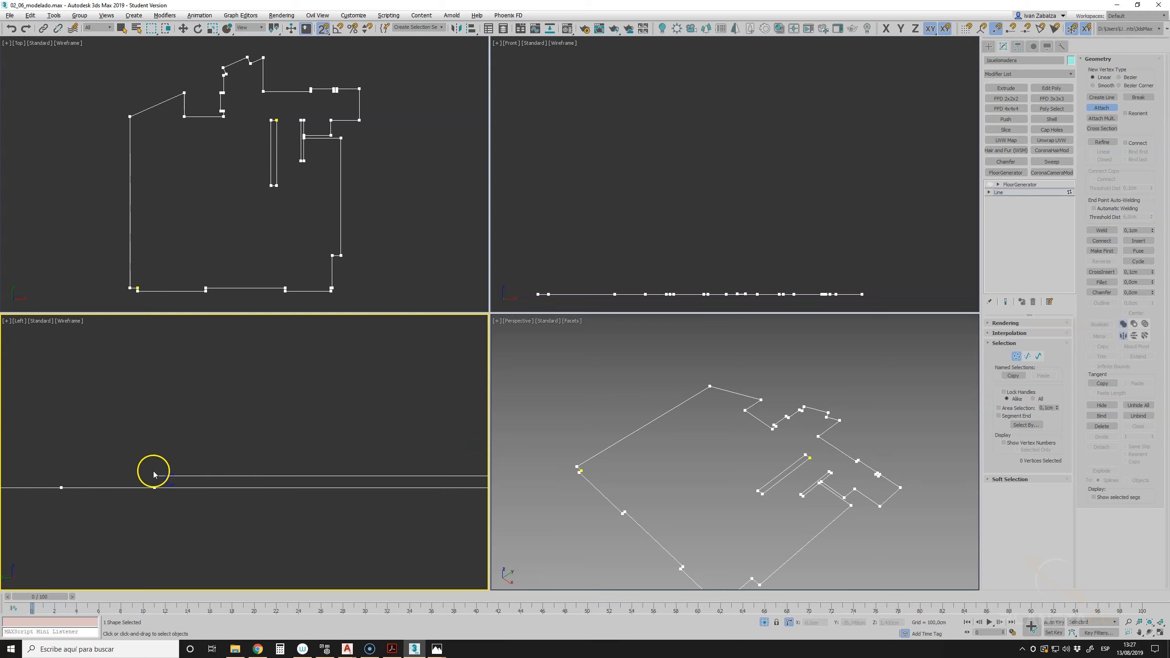
- Stop attaching and lower the partition rectangle's four vertices to the level of the floor outline using relative coordinates
left_click(1095, 108)
key("w")
left_click_drag(115, 449, 198, 484)
scroll(253, 476, "down", 3)
scroll(284, 473, "up", 6)
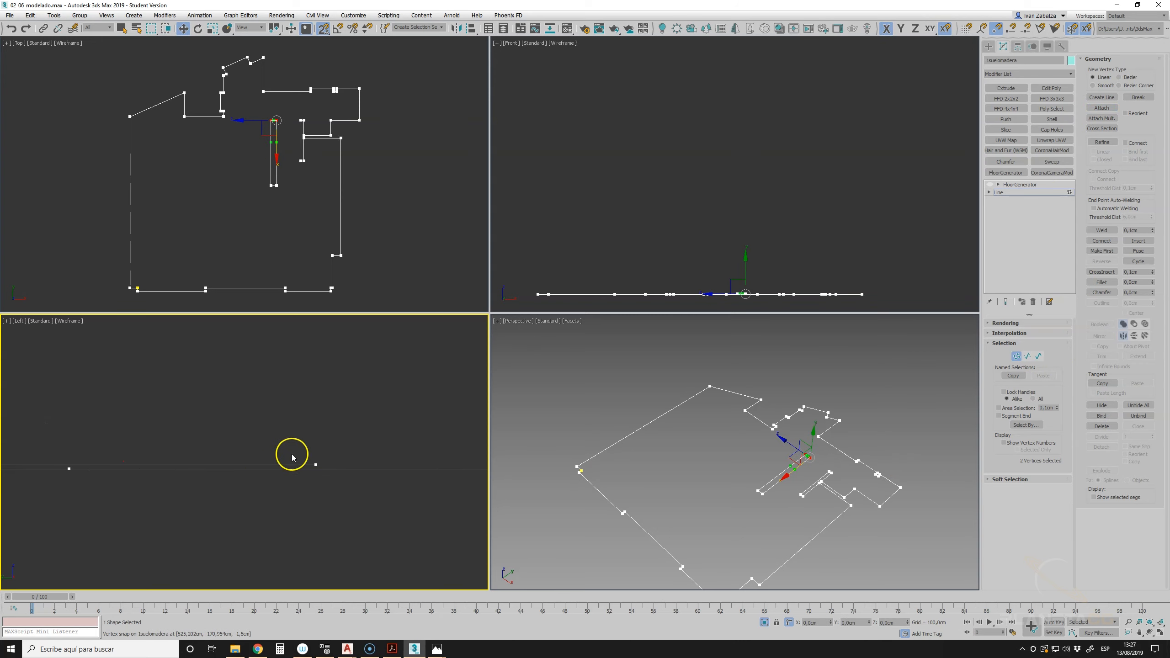
scroll(306, 455, "up", 2)
left_click_drag(335, 476, 336, 478)
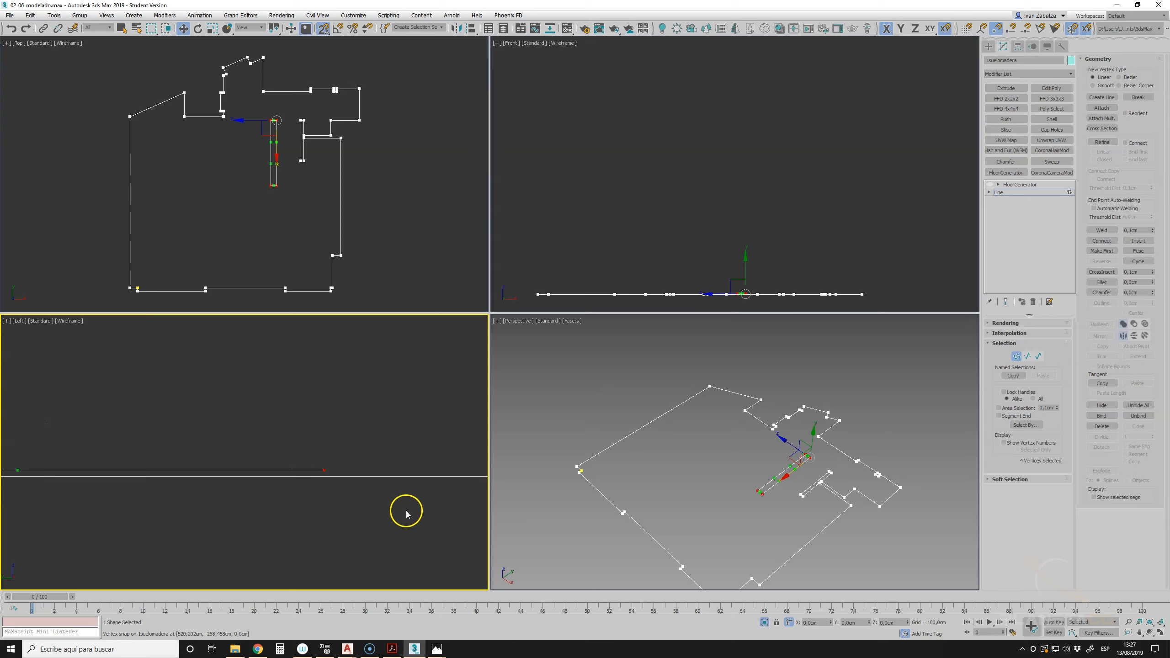
left_click(860, 624)
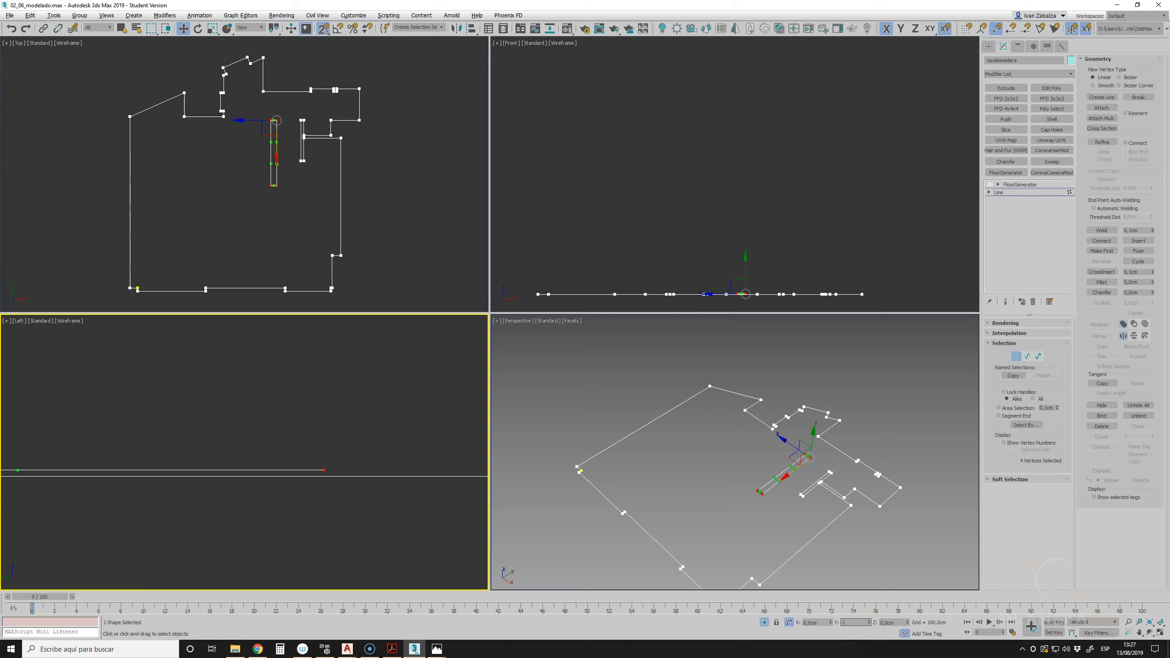
key("Return")
- Leave vertex editing, switch the FloorGenerator modifier back on and check the boards around the partitions in plan
left_click(1016, 356)
left_click(1023, 185)
left_click(989, 184)
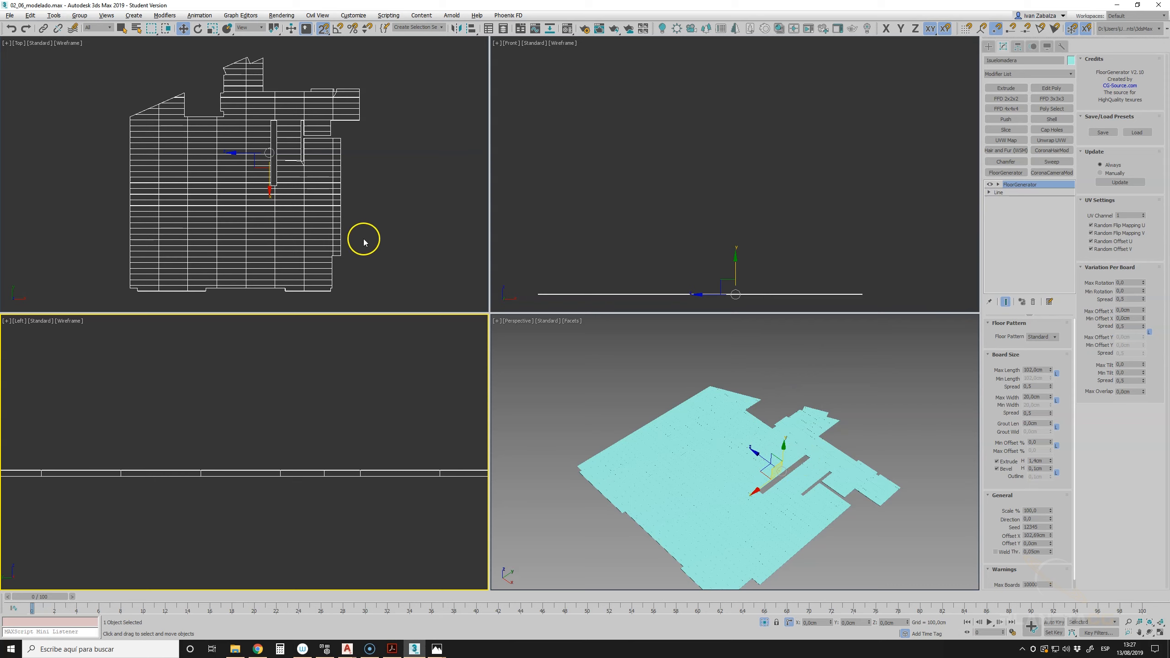
scroll(274, 175, "up", 6)
scroll(320, 160, "down", 6)
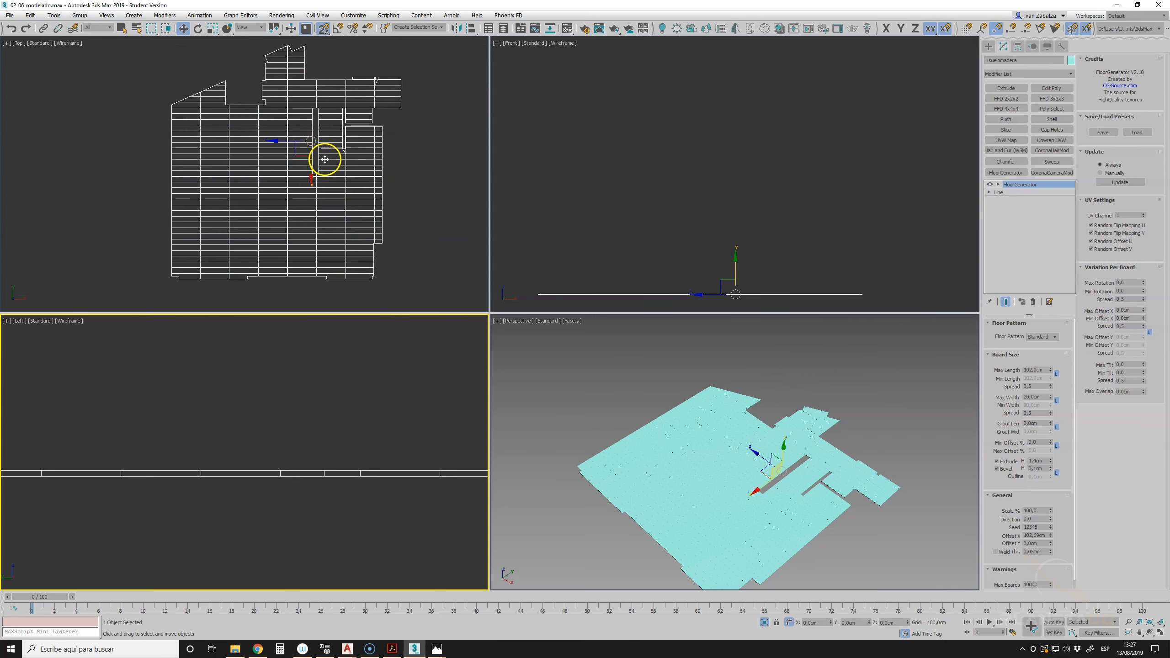
scroll(324, 157, "up", 5)
scroll(335, 156, "down", 2)
scroll(336, 155, "down", 3)
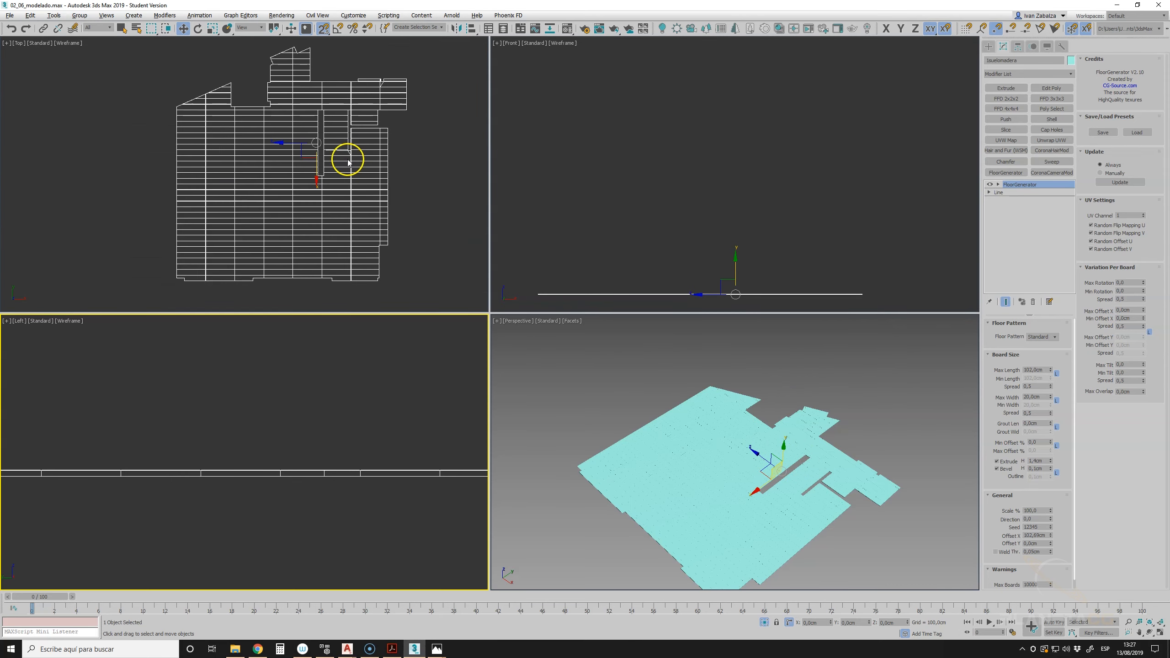
- Set the board direction of the wooden floor to 90 degrees
double_click(1035, 371)
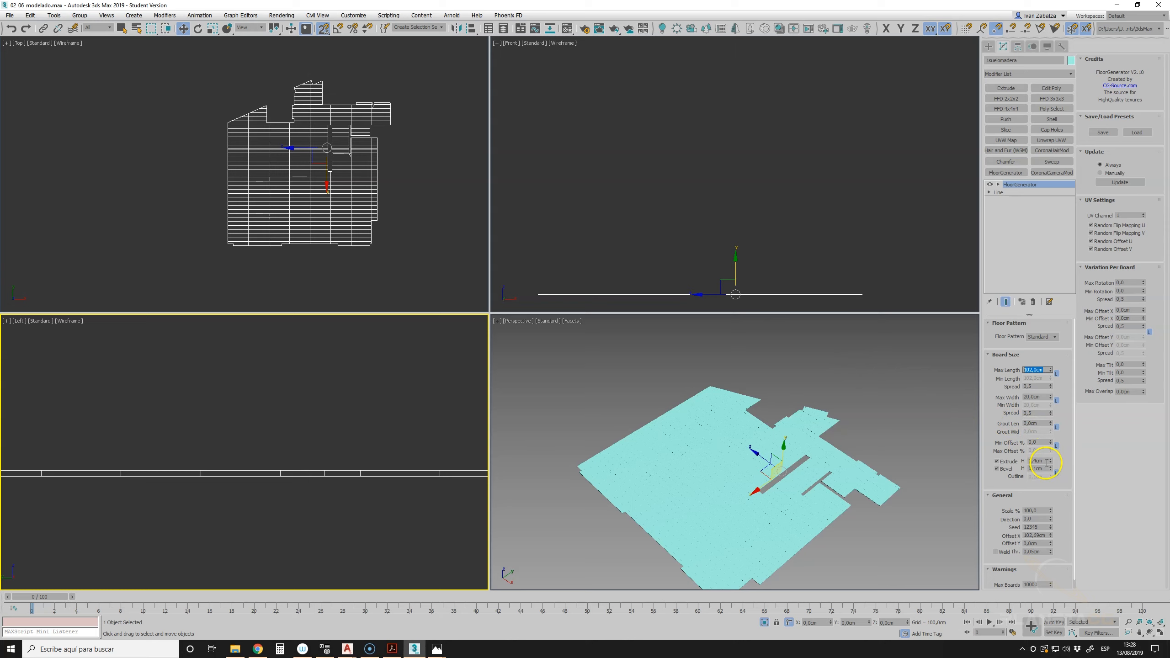
double_click(1034, 519)
type("90")
key("Return")
scroll(321, 175, "up", 4)
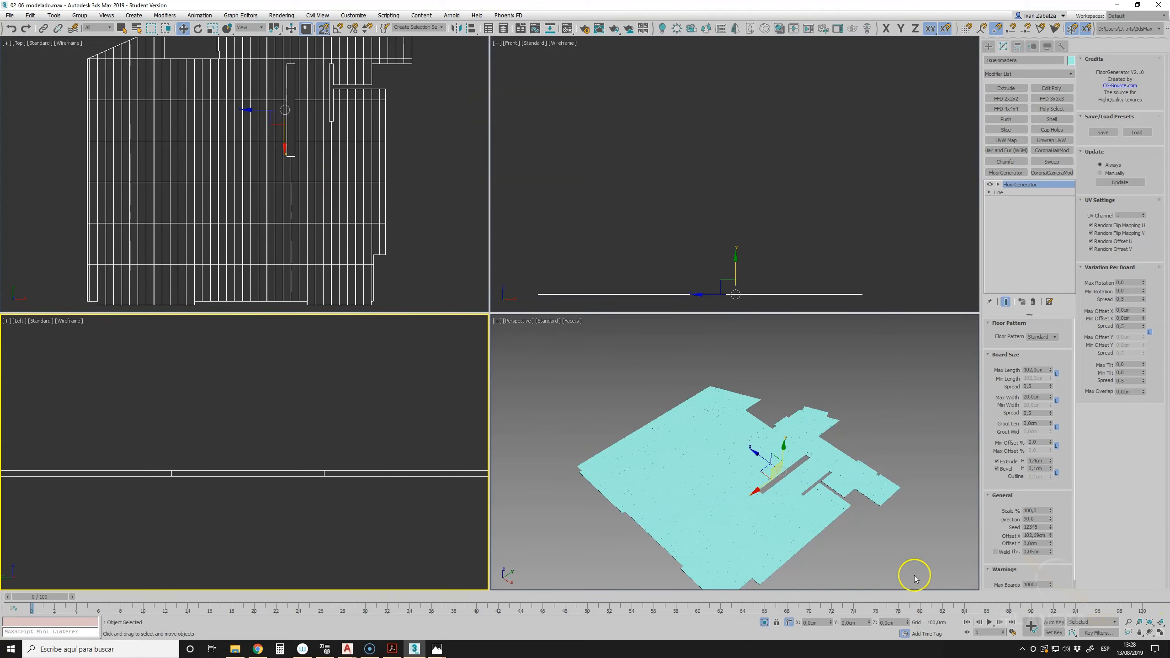
- Maximize the top view and examine how the rotated boards are laid out across the whole floor
left_click(1161, 634)
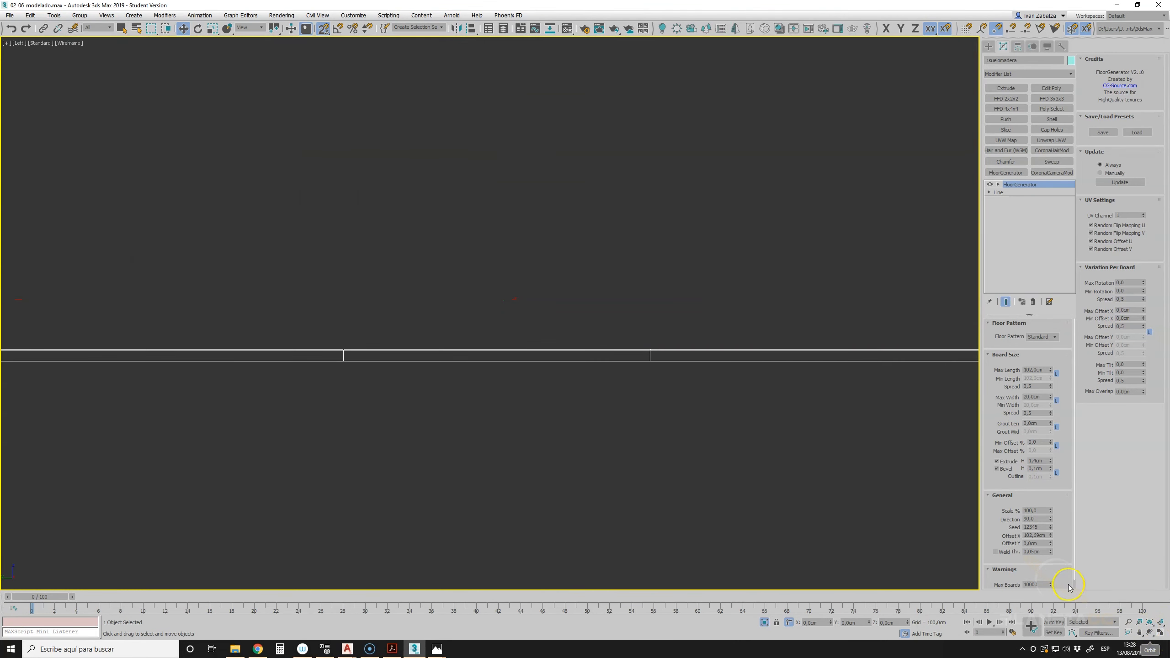
left_click(1161, 633)
scroll(357, 263, "up", 2)
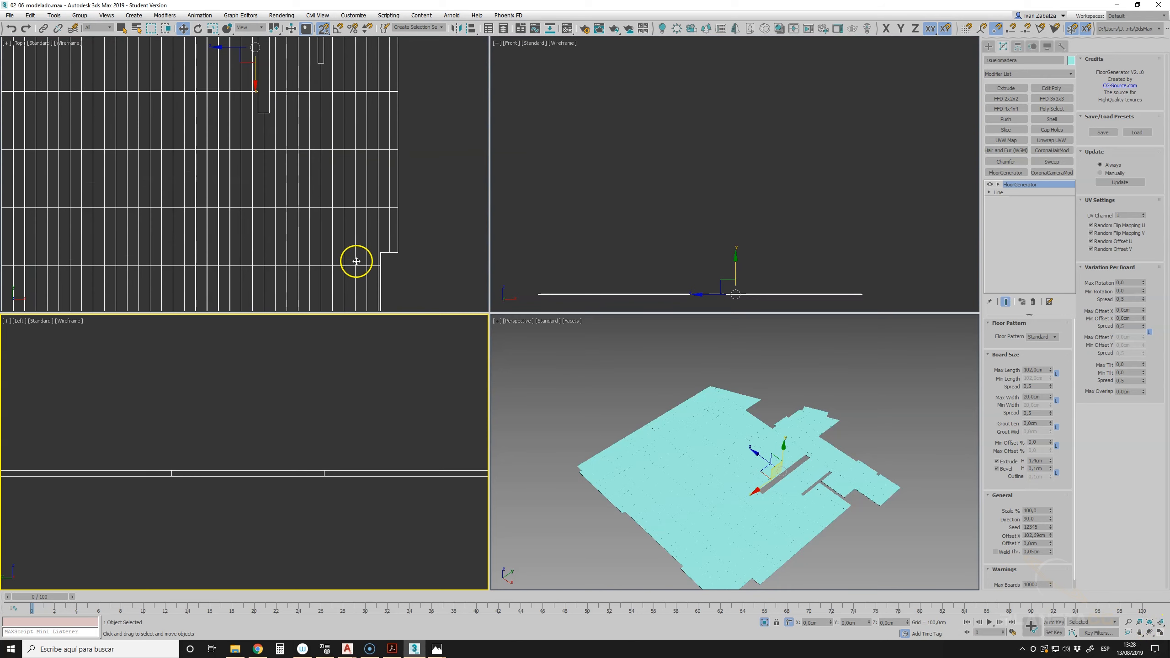
left_click(1160, 633)
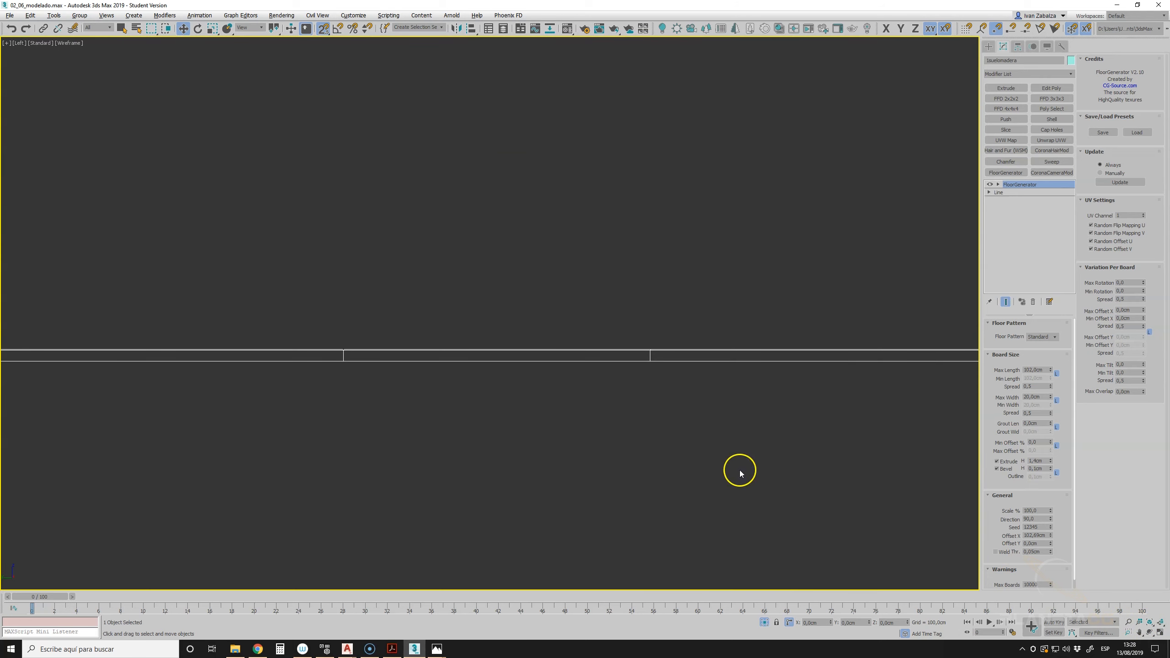
left_click(1161, 634)
right_click(368, 272)
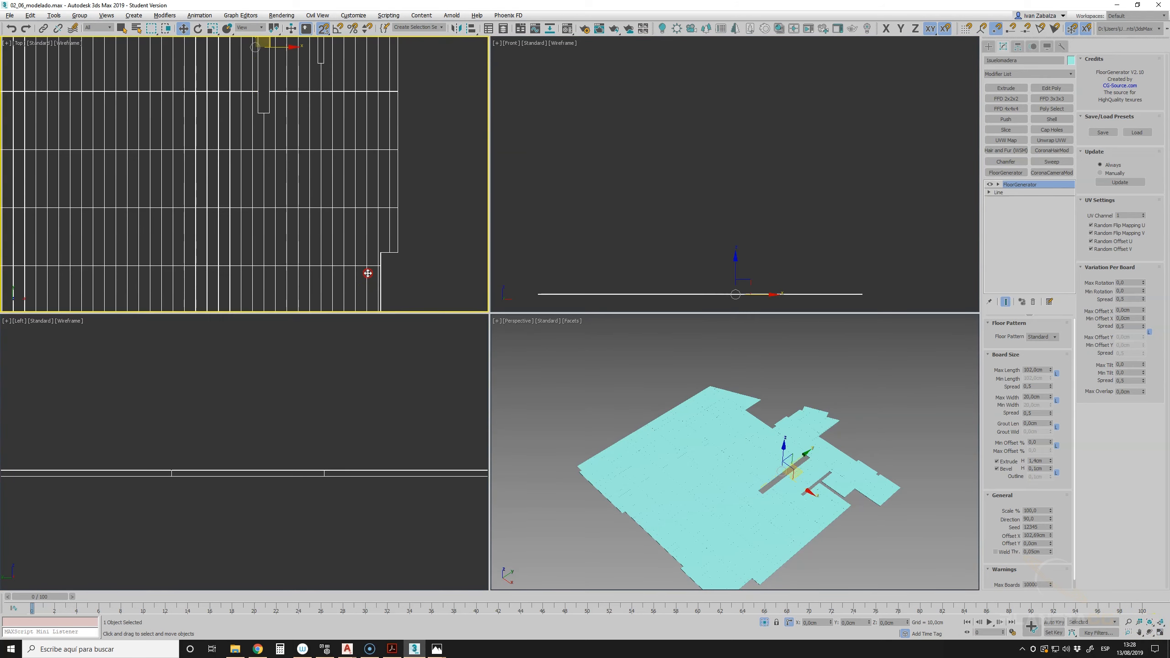
left_click(1160, 633)
left_click(1160, 633)
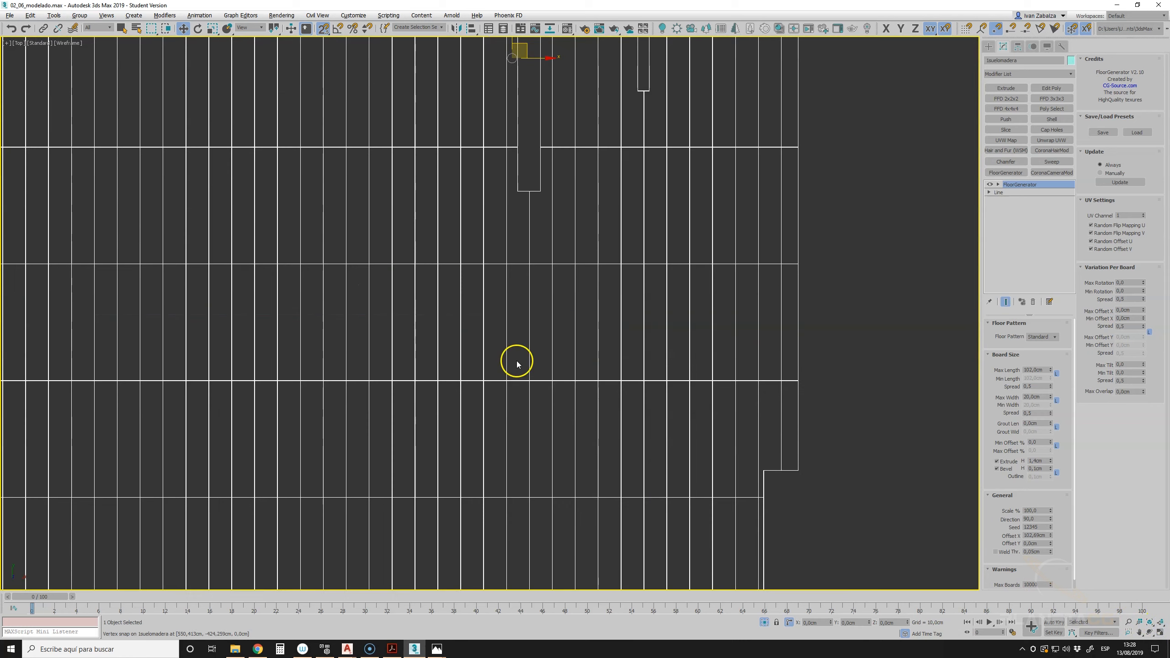
scroll(516, 361, "down", 3)
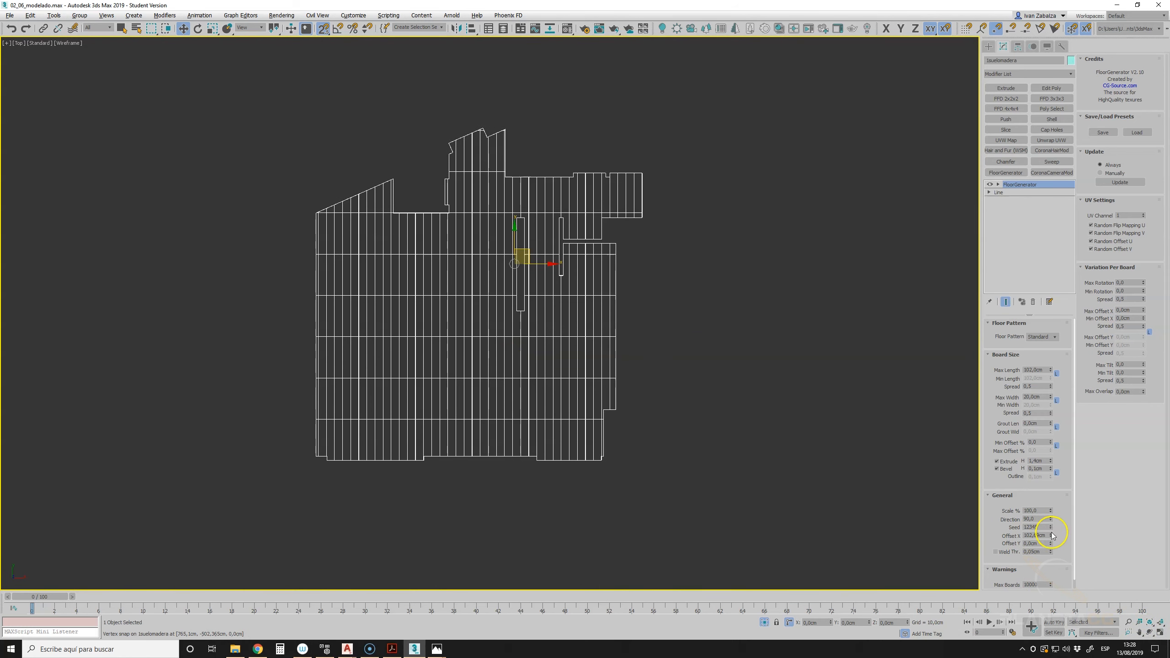
scroll(521, 365, "up", 2)
middle_click_drag(520, 364, 532, 390)
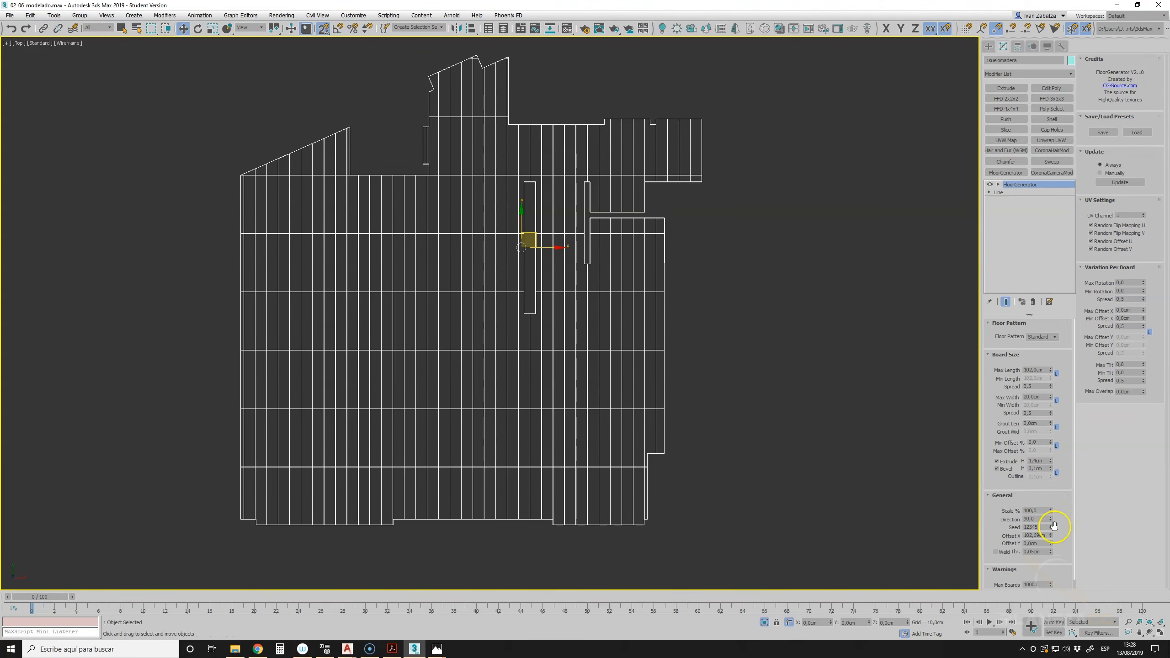
- Set the minimum board offset to 50 % and check the staggered joints in plan
left_click_drag(1051, 442, 916, 29)
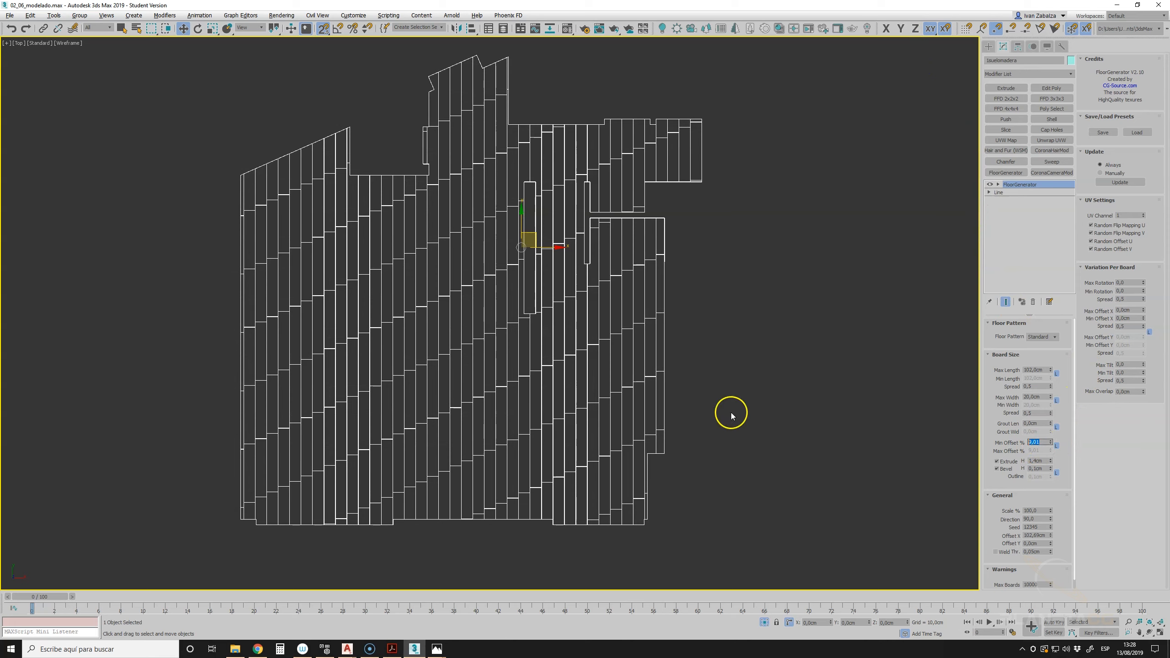
key("Return")
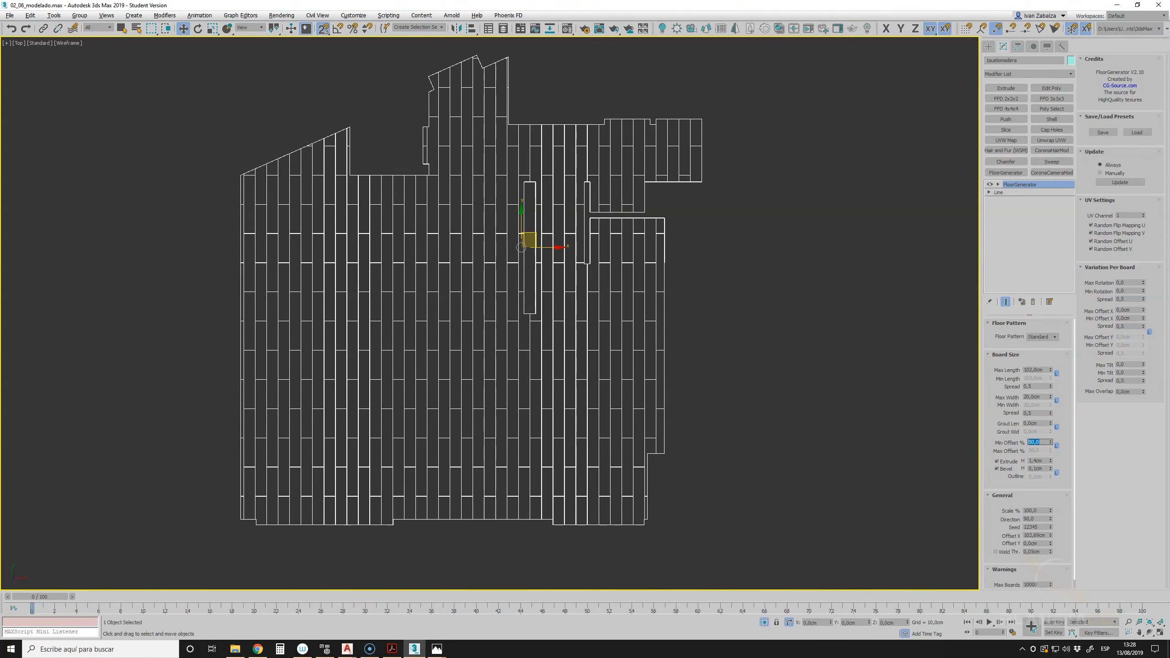
scroll(340, 257, "up", 6)
scroll(351, 258, "down", 4)
scroll(476, 304, "down", 2)
middle_click_drag(476, 304, 464, 313)
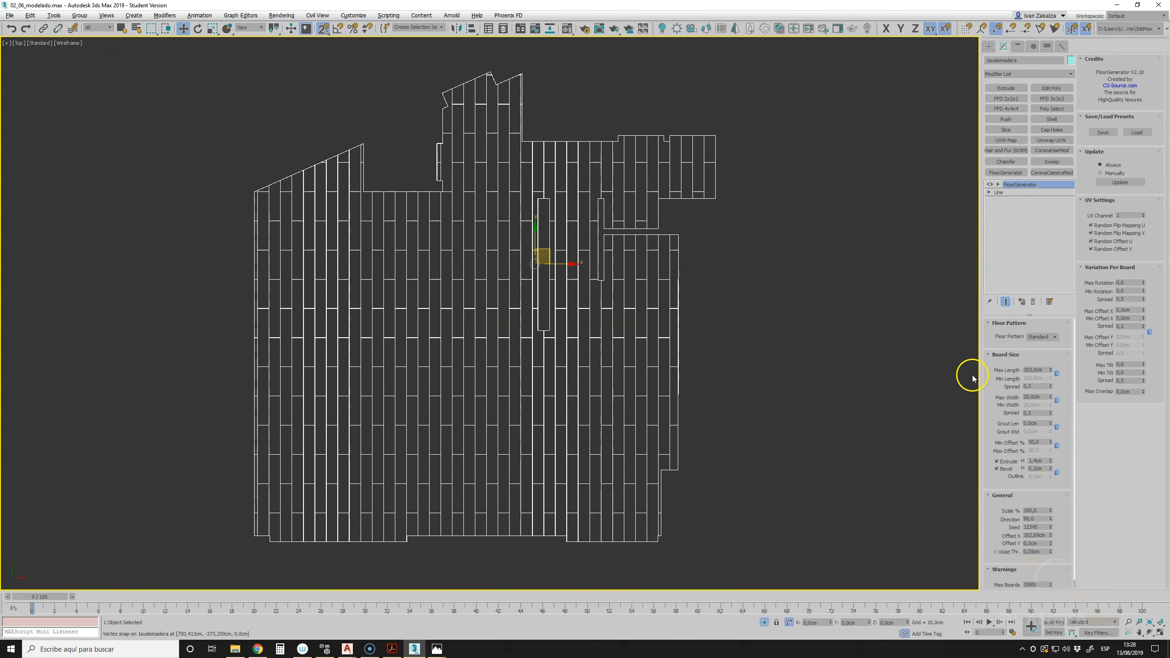
- Look up the Whistler plank dimensions on the Peronda page in Chrome and return to 3ds Max
double_click(1033, 397)
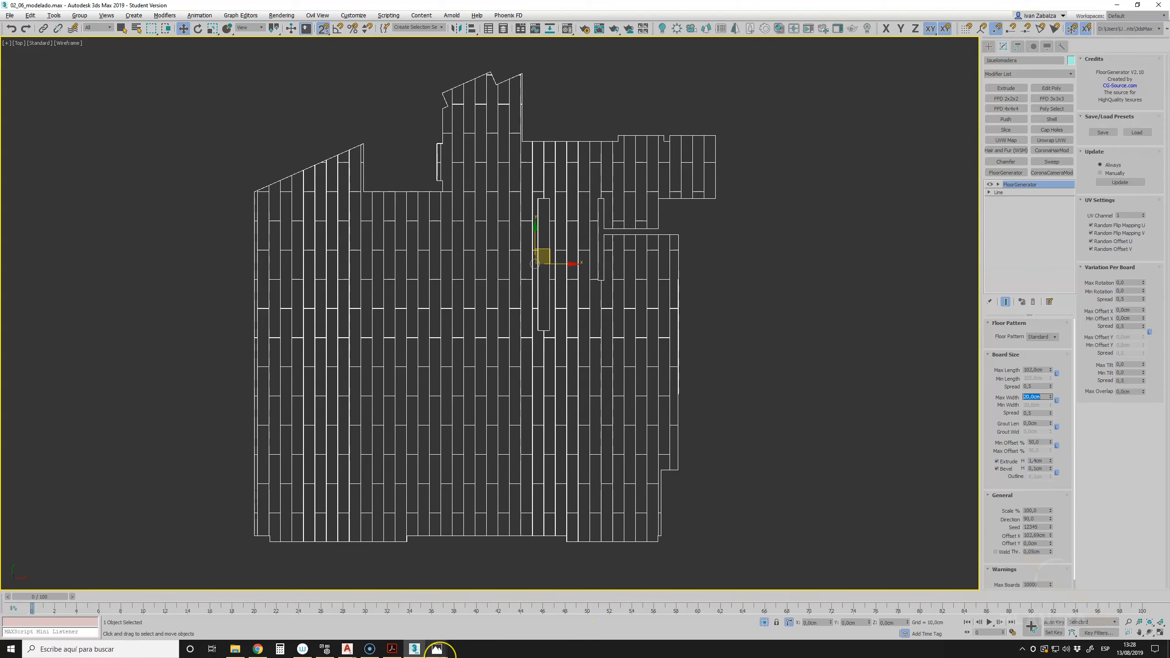
left_click(437, 650)
left_click(256, 650)
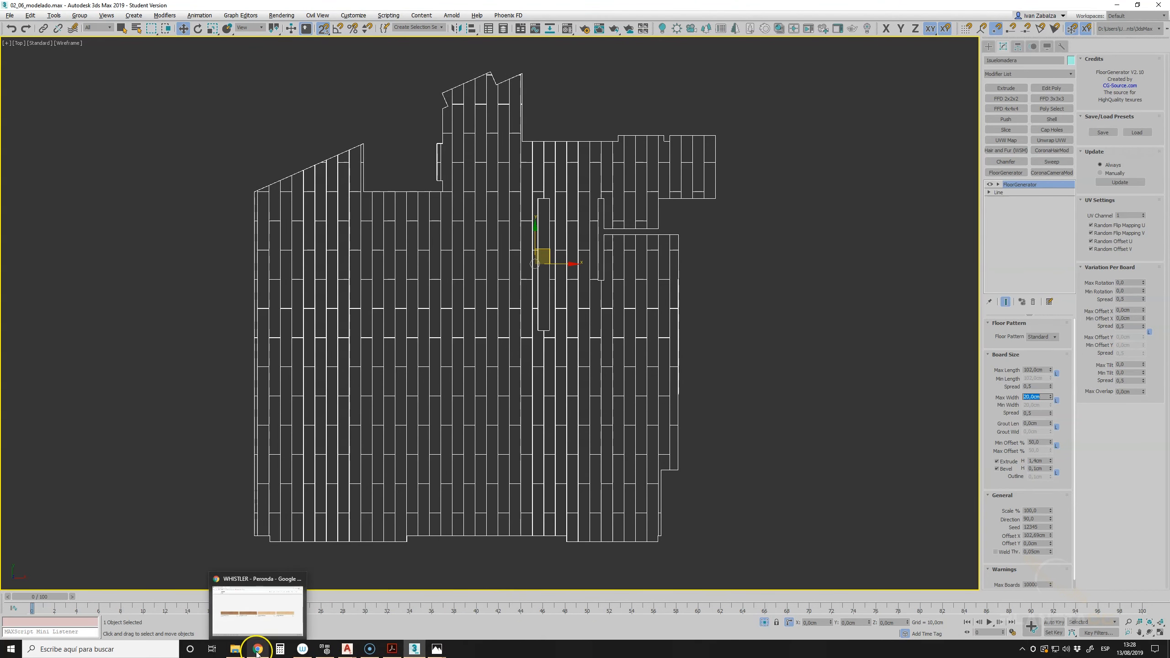
left_click(256, 650)
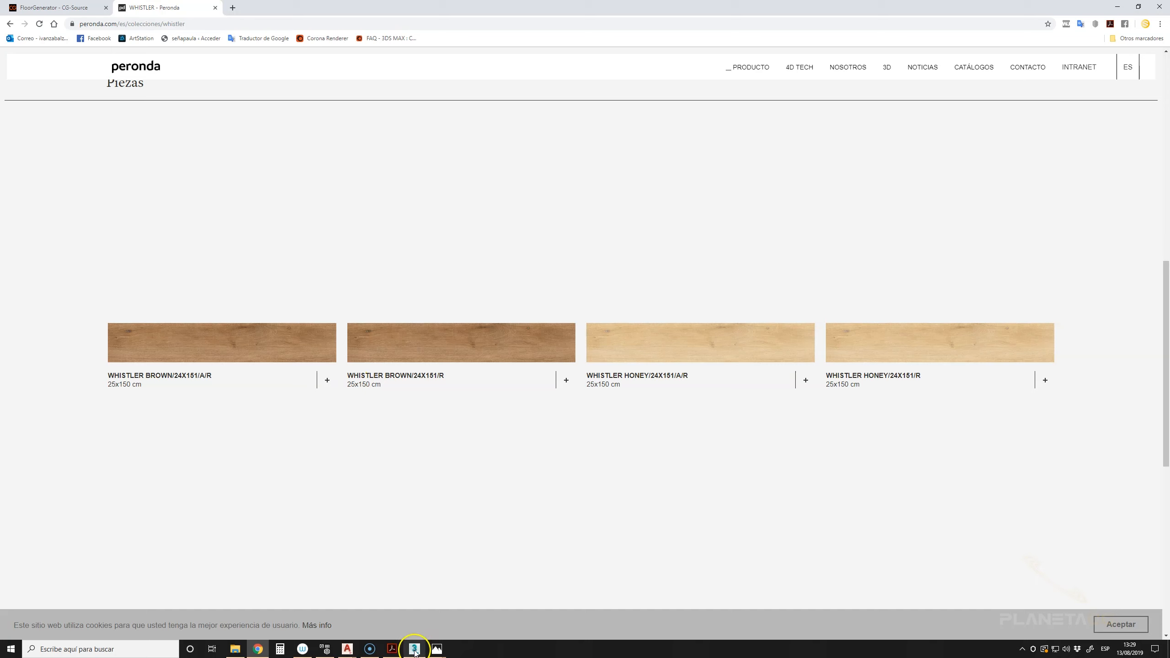
mouse_move(415, 651)
left_click(406, 615)
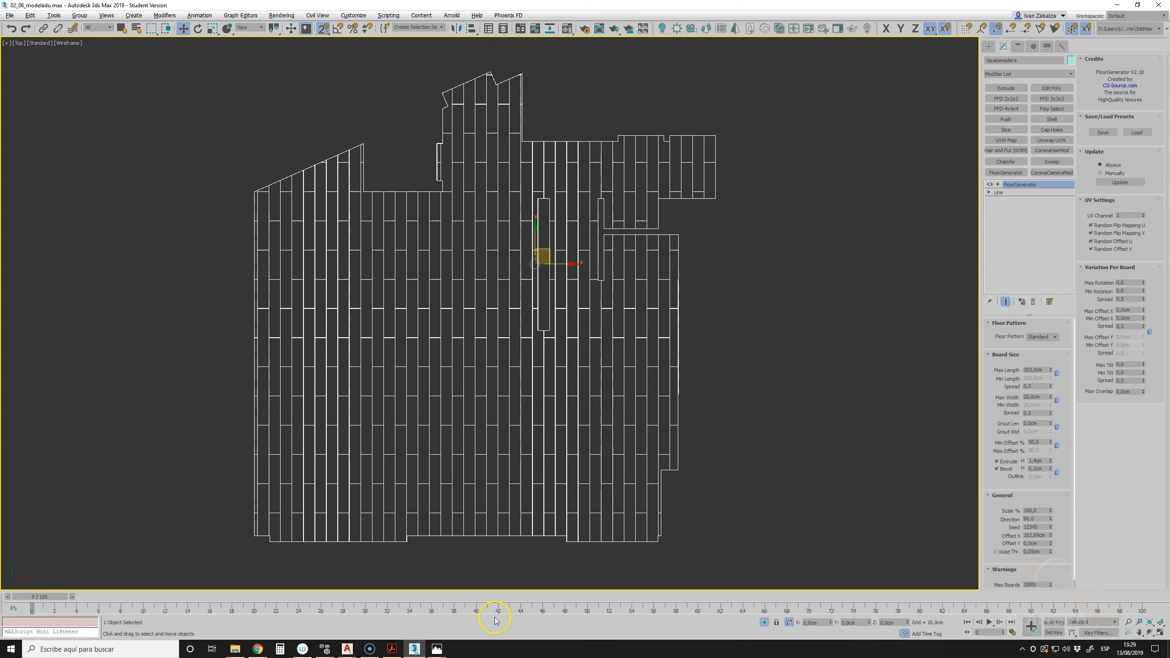
- Set the maximum board width of the wooden floor to 25 cm
left_click(1035, 397)
type("25")
key("Return")
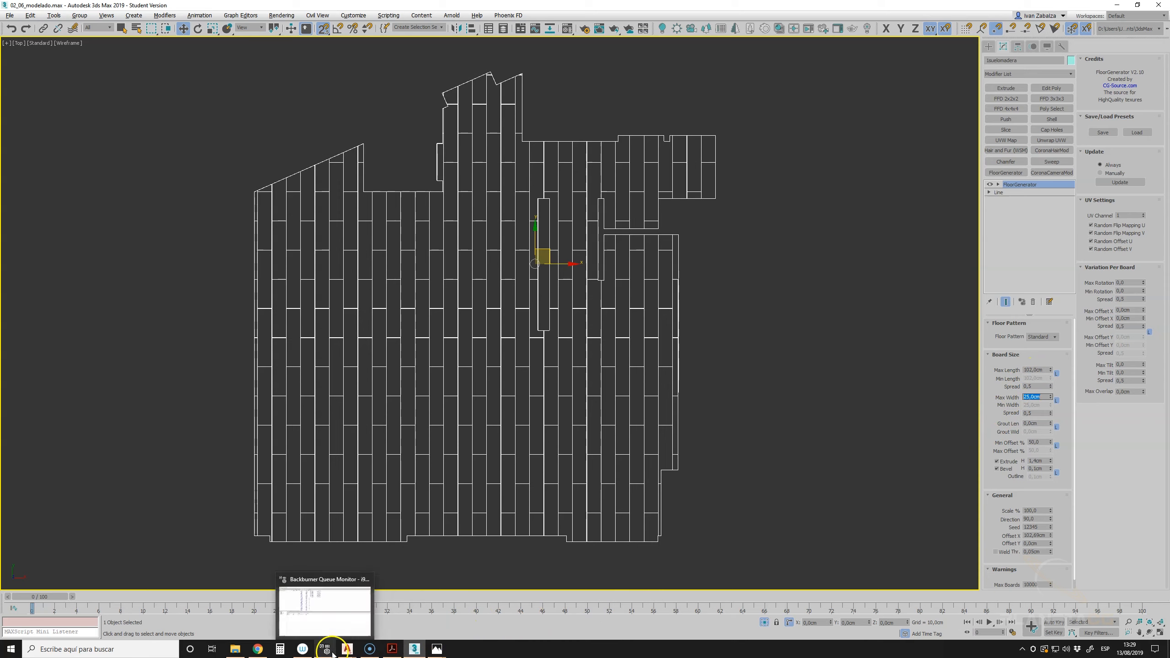
- Recheck the Whistler plank sizes on the Peronda page in Chrome and return to 3ds Max
left_click(295, 620)
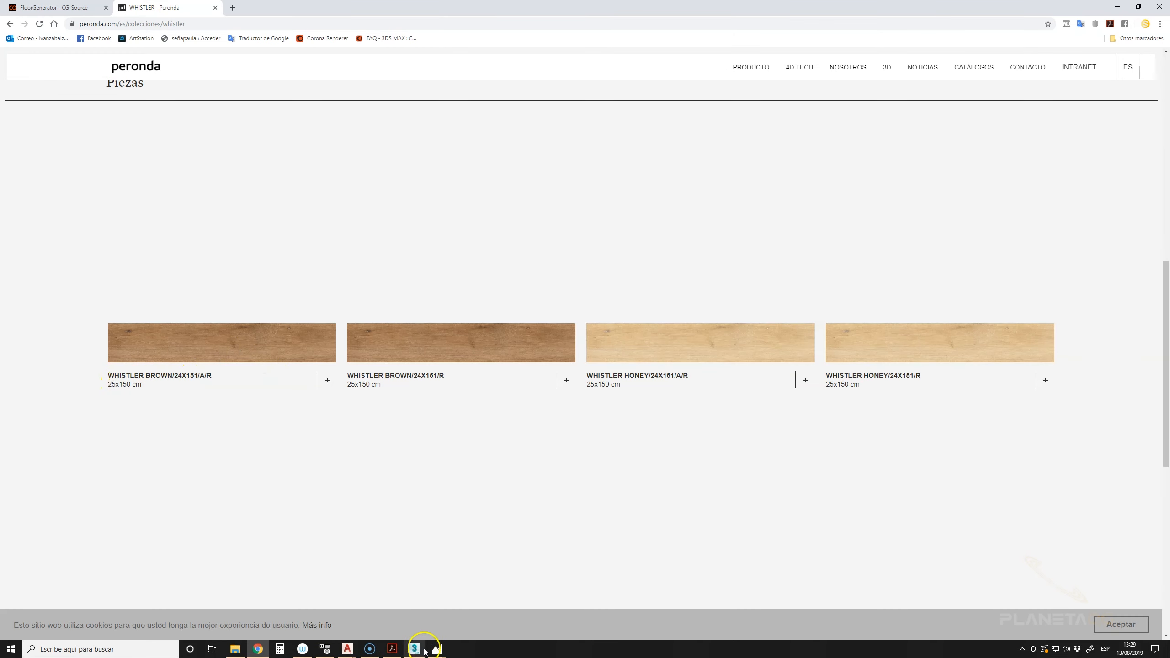
mouse_move(414, 653)
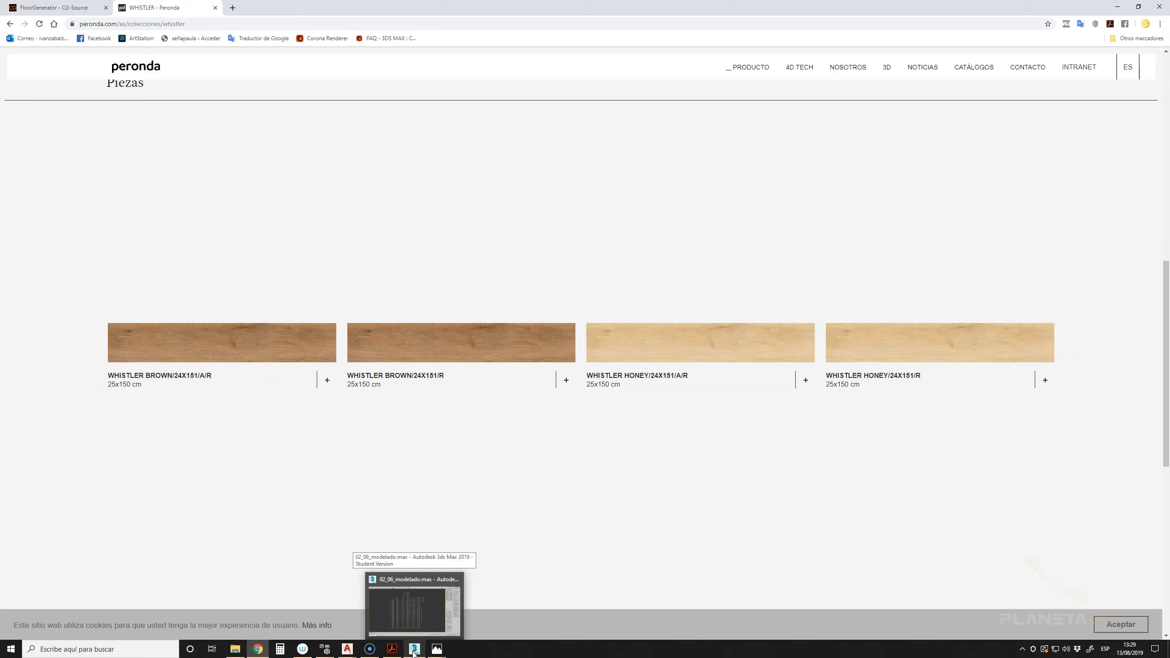
left_click(421, 618)
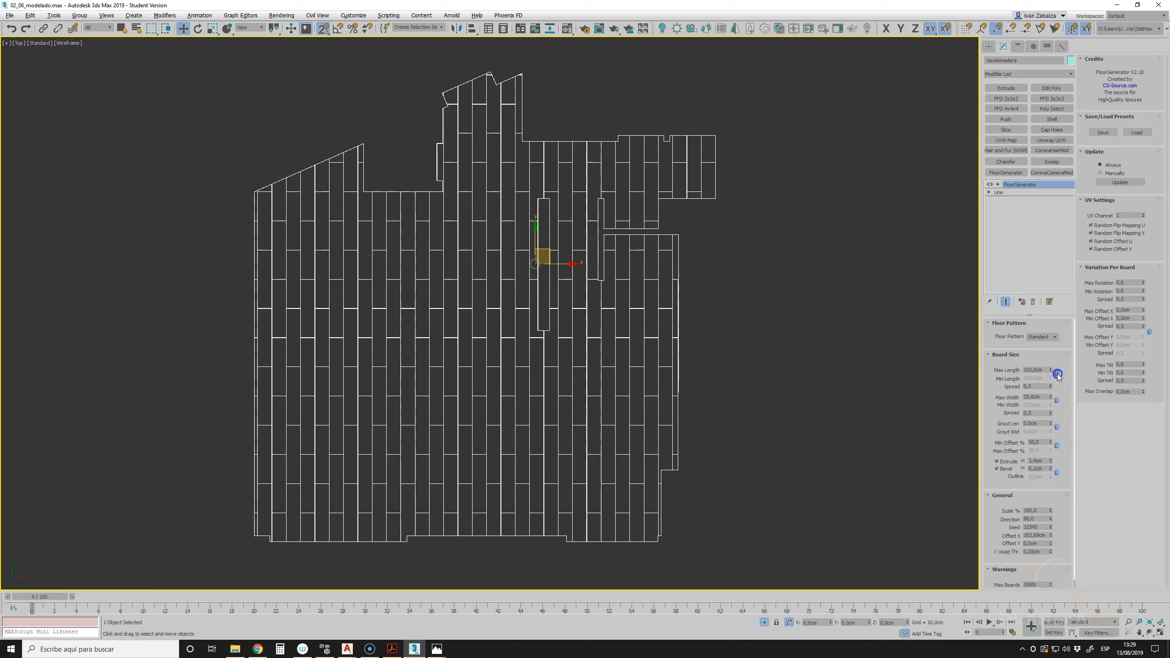
- Unlink the wooden floor's board lengths and set the maximum length to 160 cm and the minimum length to 140 cm
left_click_drag(1044, 373, 976, 375)
type("140")
key("Return")
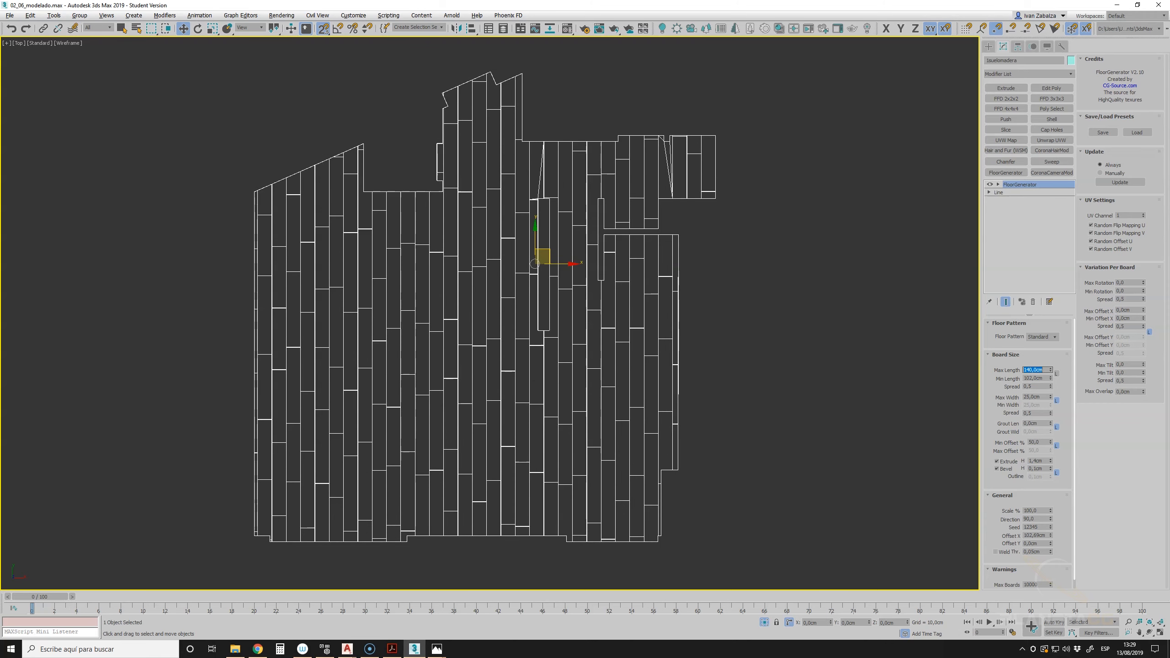
left_click_drag(1043, 378, 986, 379)
type("140")
key("Return")
left_click_drag(1046, 370, 1018, 370)
type("1")
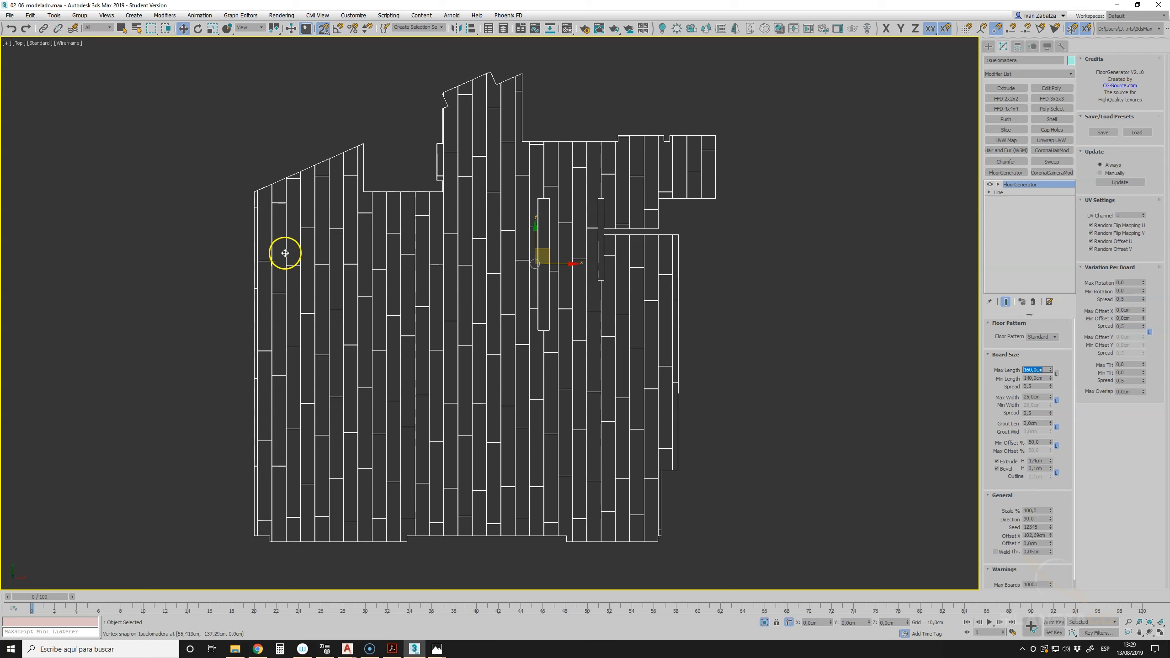
- Reset the wooden floor's X offset to 0 cm and shift its Y offset to about 19.4 cm
scroll(261, 196, "up", 6)
scroll(260, 195, "down", 6)
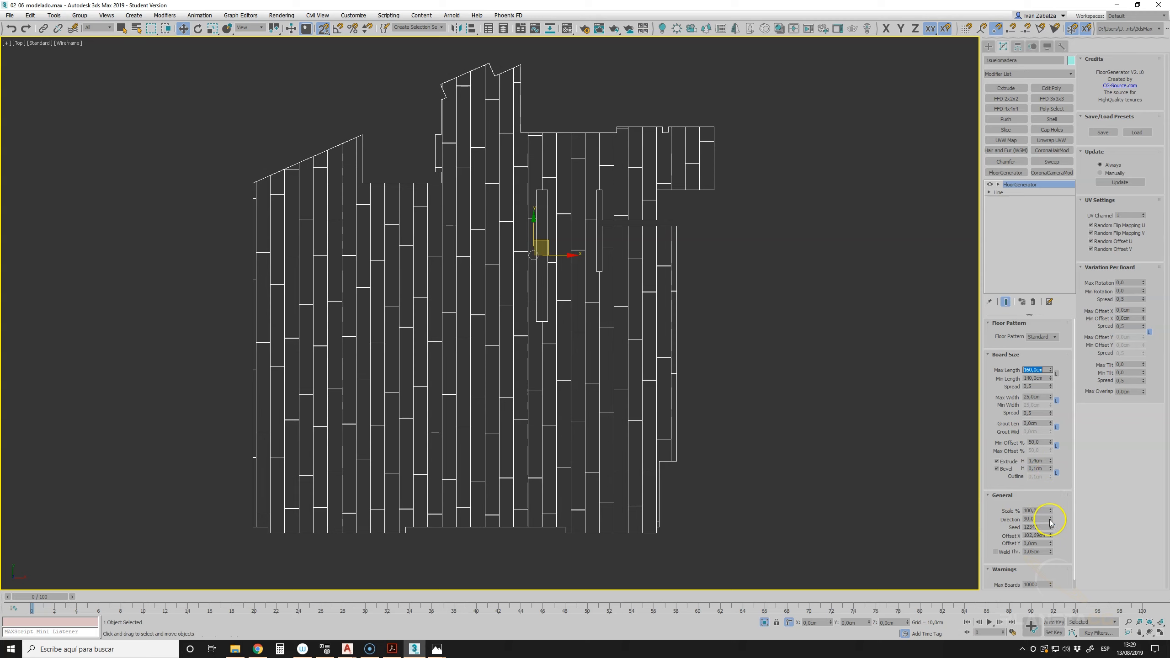
right_click(1052, 535)
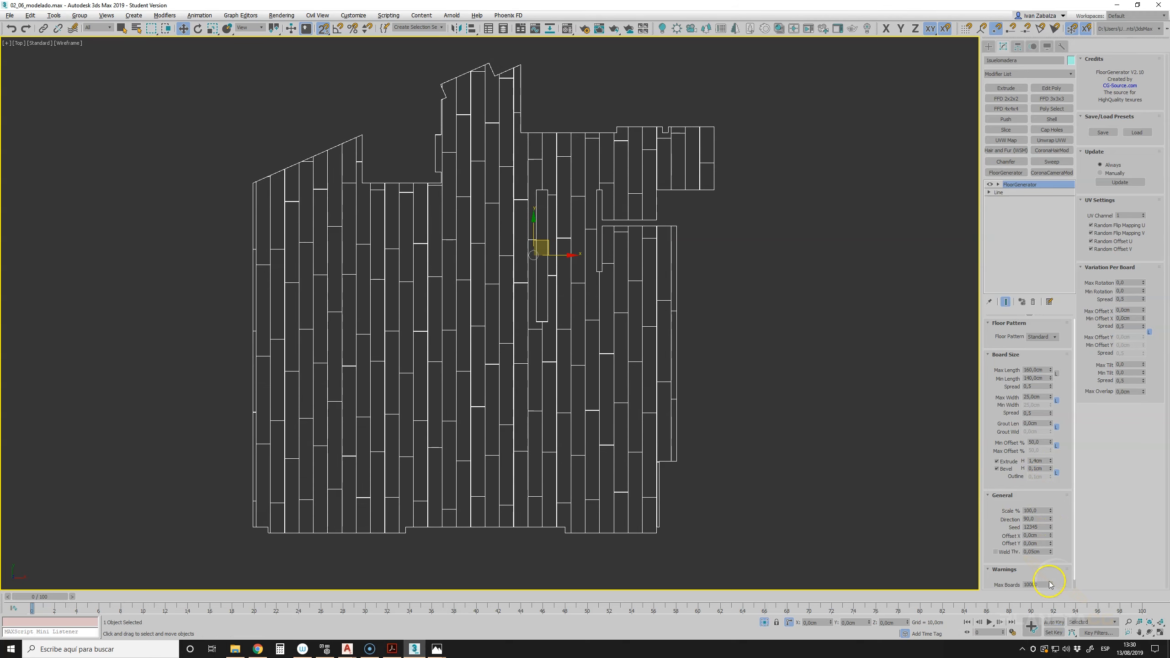
left_click_drag(1051, 544, 984, 287)
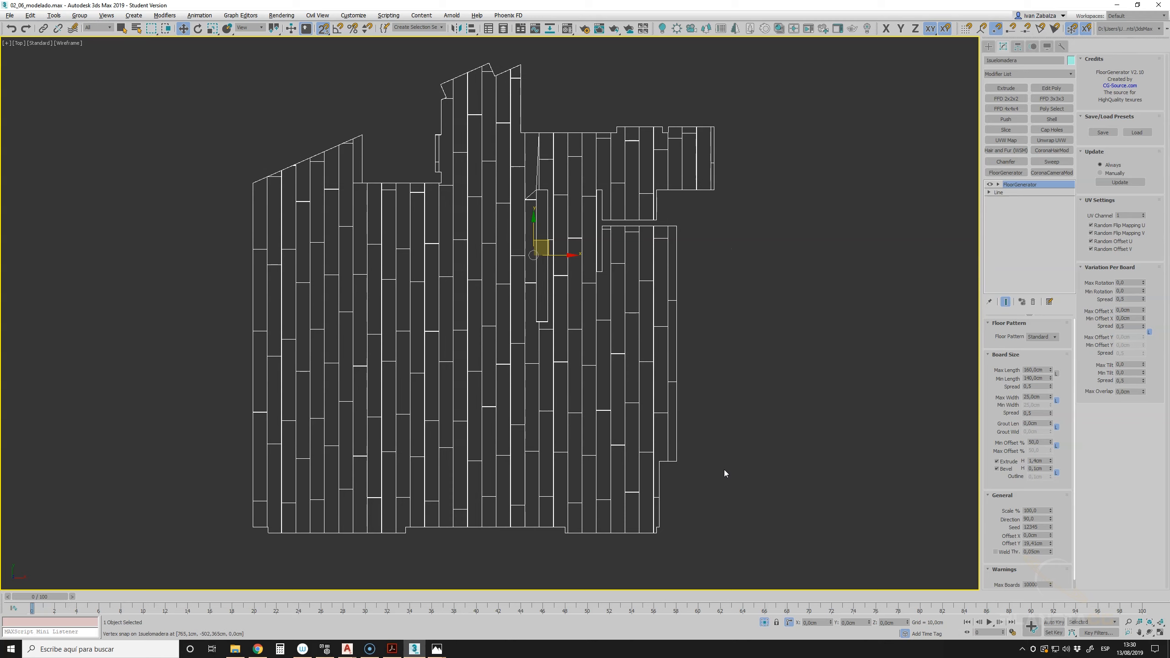
- Restore the four-viewport layout and examine the board edges around the narrow wall opening in the top view
left_click(1161, 633)
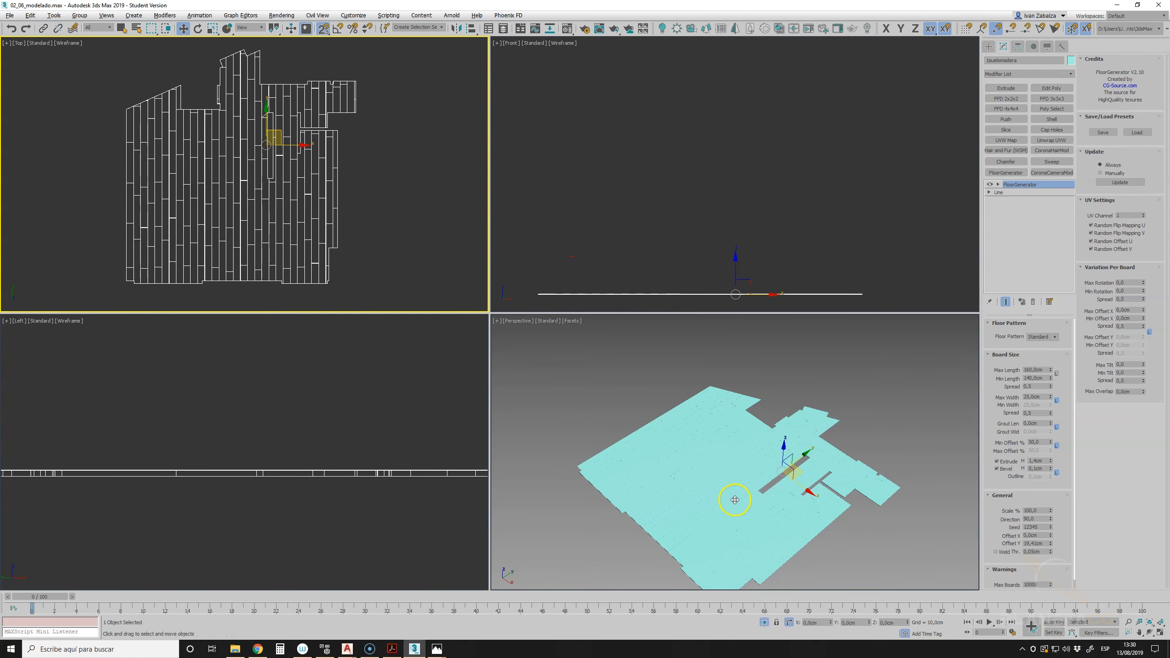
scroll(735, 499, "up", 6)
scroll(736, 499, "down", 6)
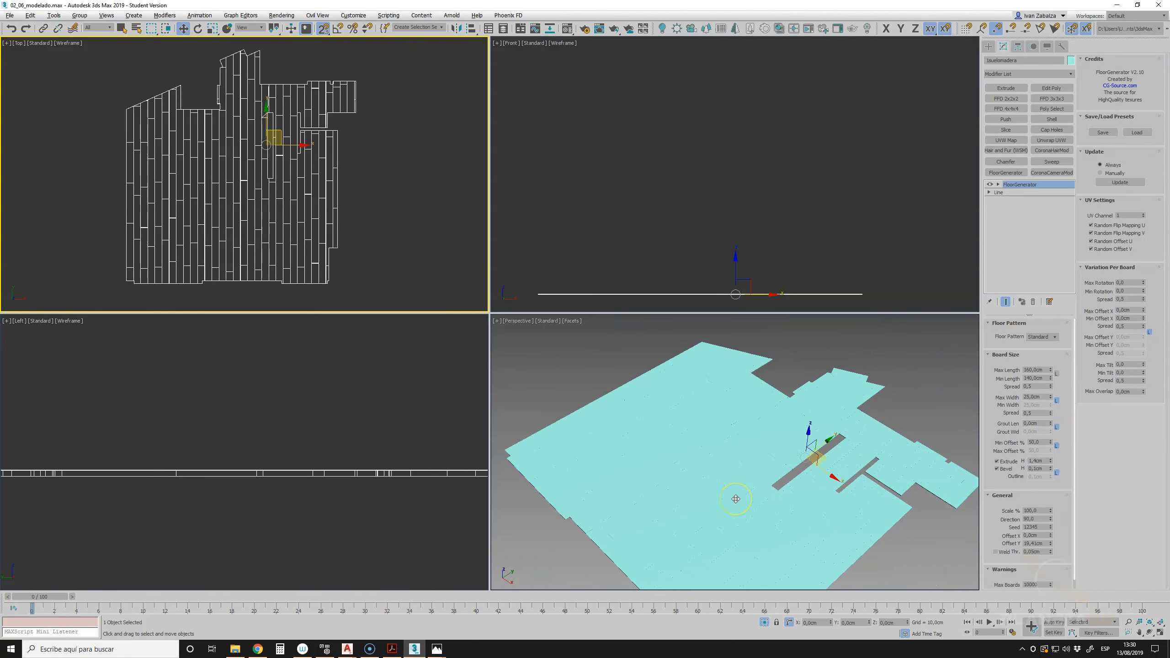
scroll(272, 138, "up", 4)
middle_click_drag(274, 157, 303, 248)
scroll(288, 216, "up", 5)
scroll(290, 208, "down", 3)
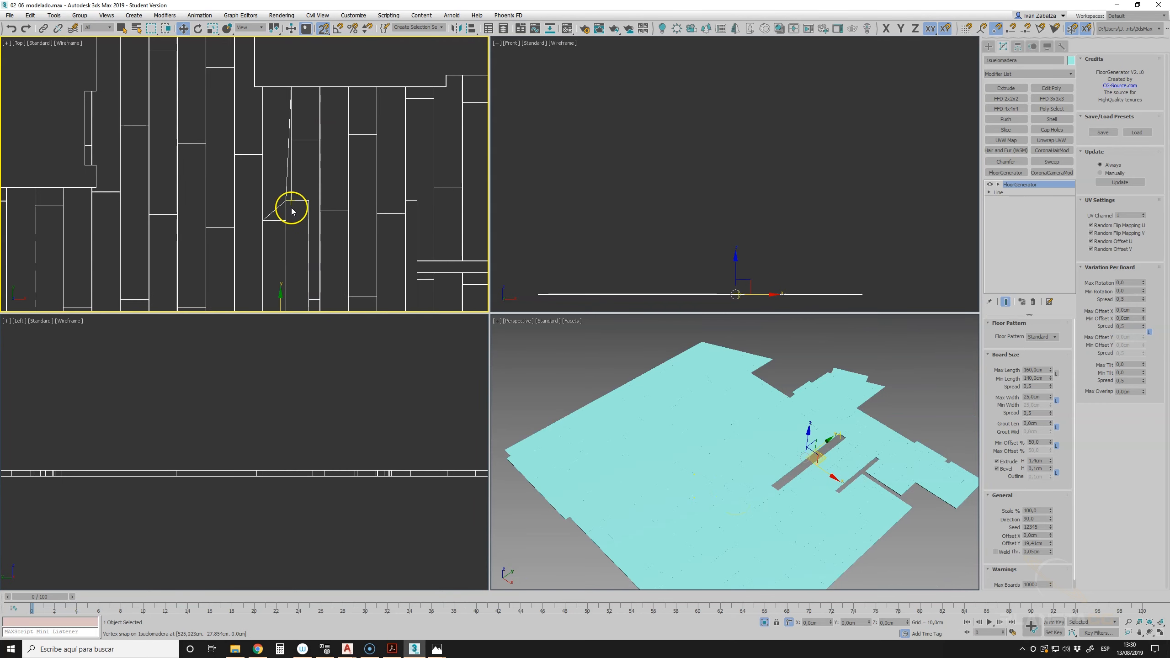
scroll(340, 209, "up", 3)
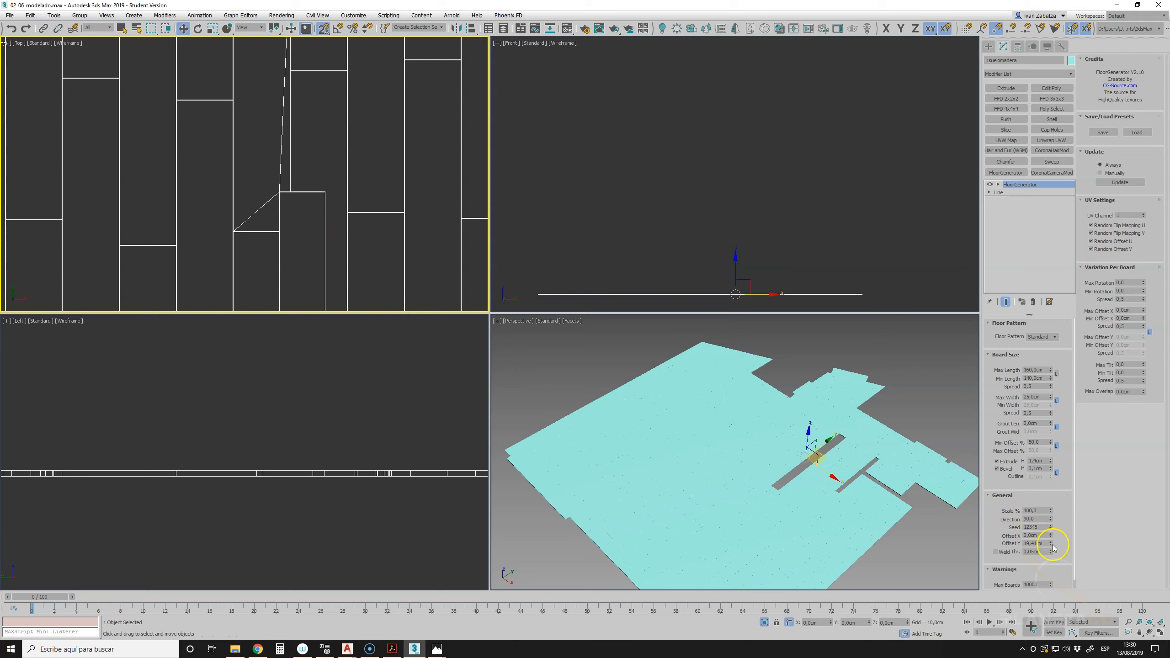
- Shift the wooden floor's Y offset to about 41.9 cm and check the boards around both wall openings in plan
left_click_drag(1051, 546, 1043, 488)
scroll(264, 235, "down", 5)
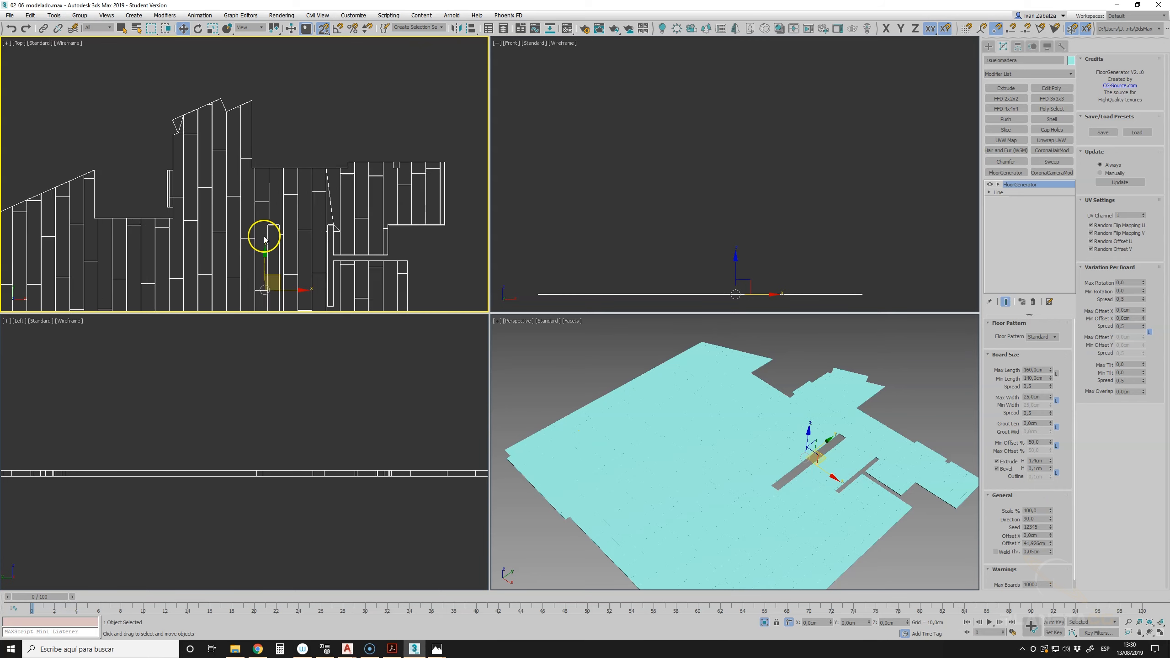
scroll(313, 169, "up", 5)
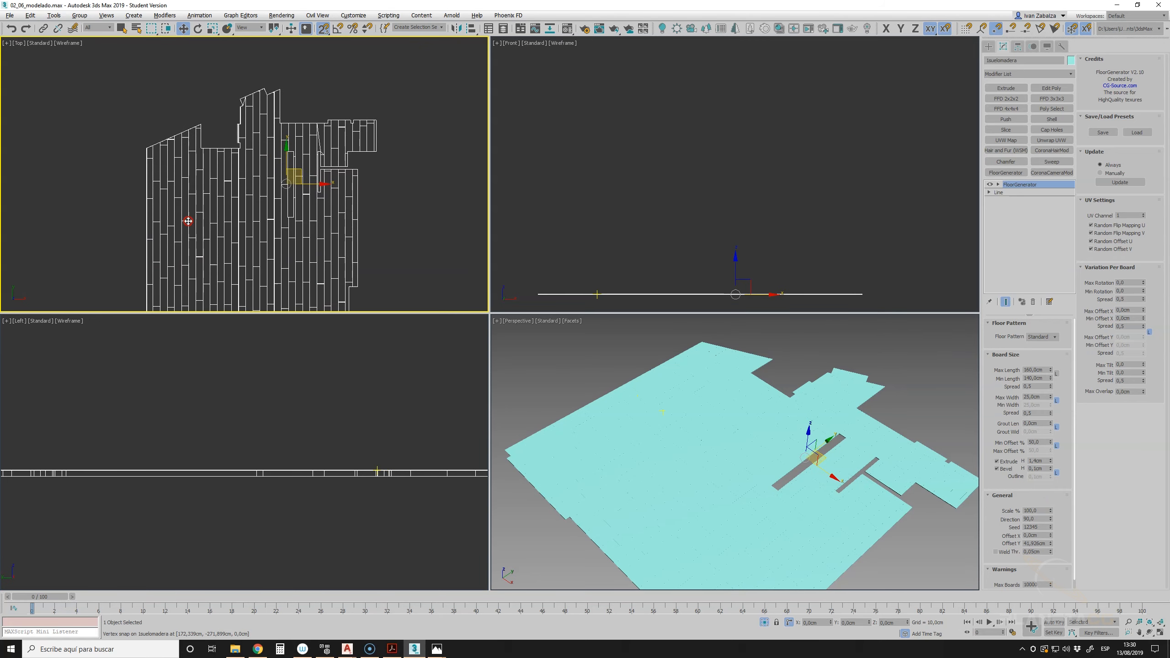
scroll(338, 117, "down", 5)
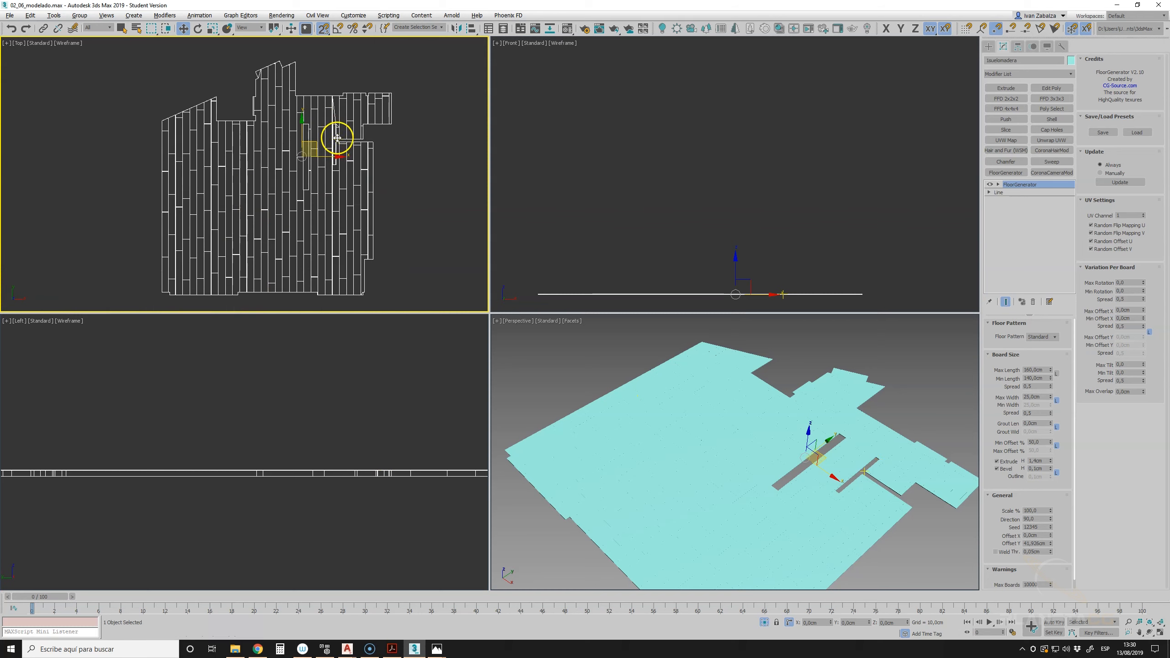
scroll(285, 117, "up", 5)
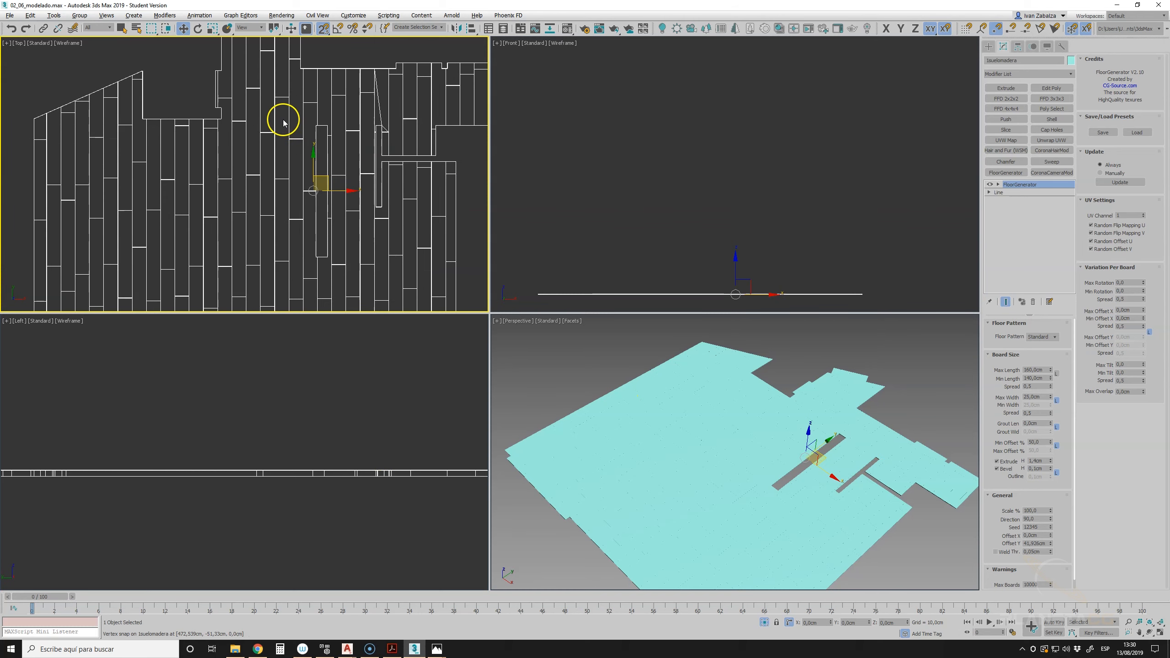
scroll(364, 171, "down", 4)
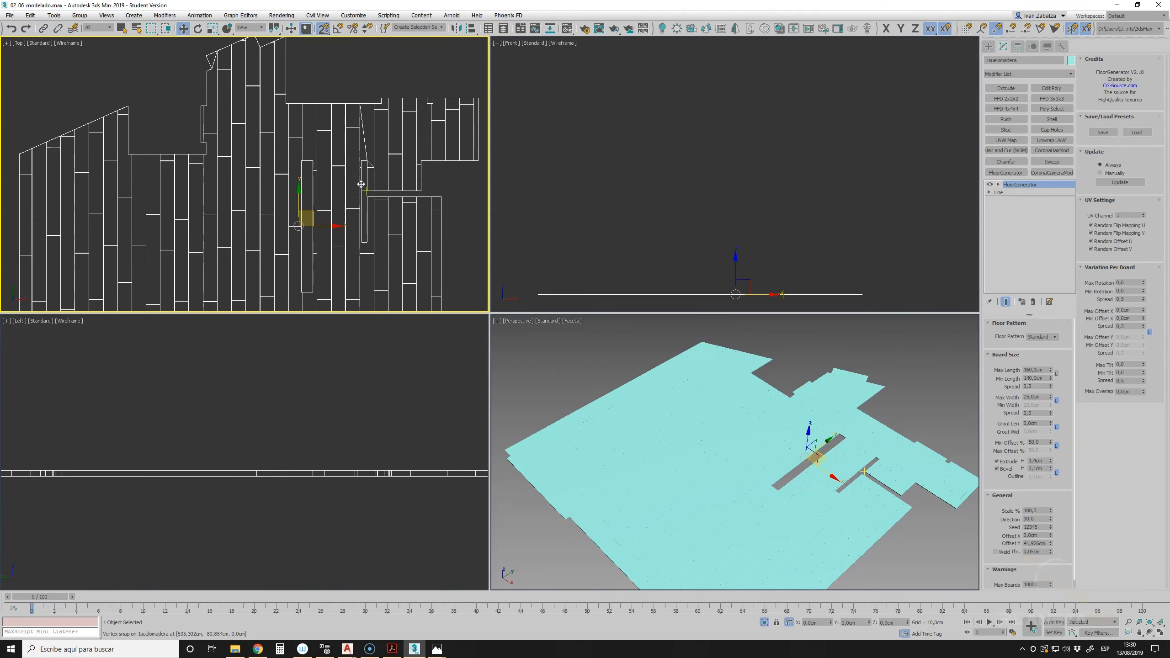
scroll(361, 184, "down", 4)
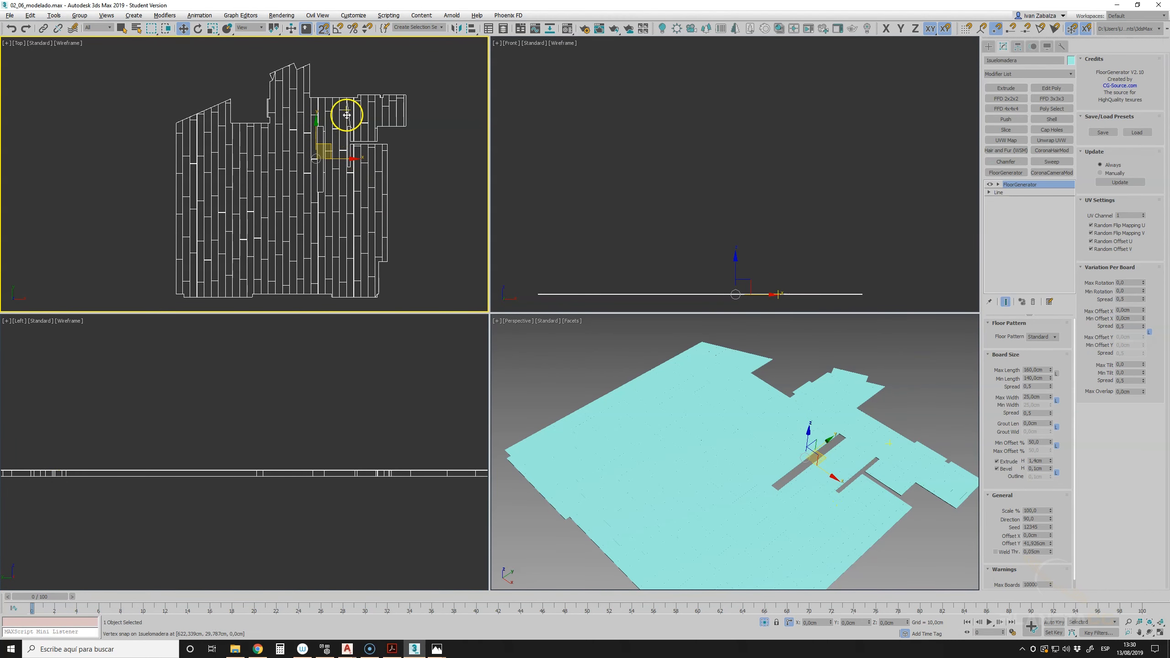
scroll(347, 108, "up", 6)
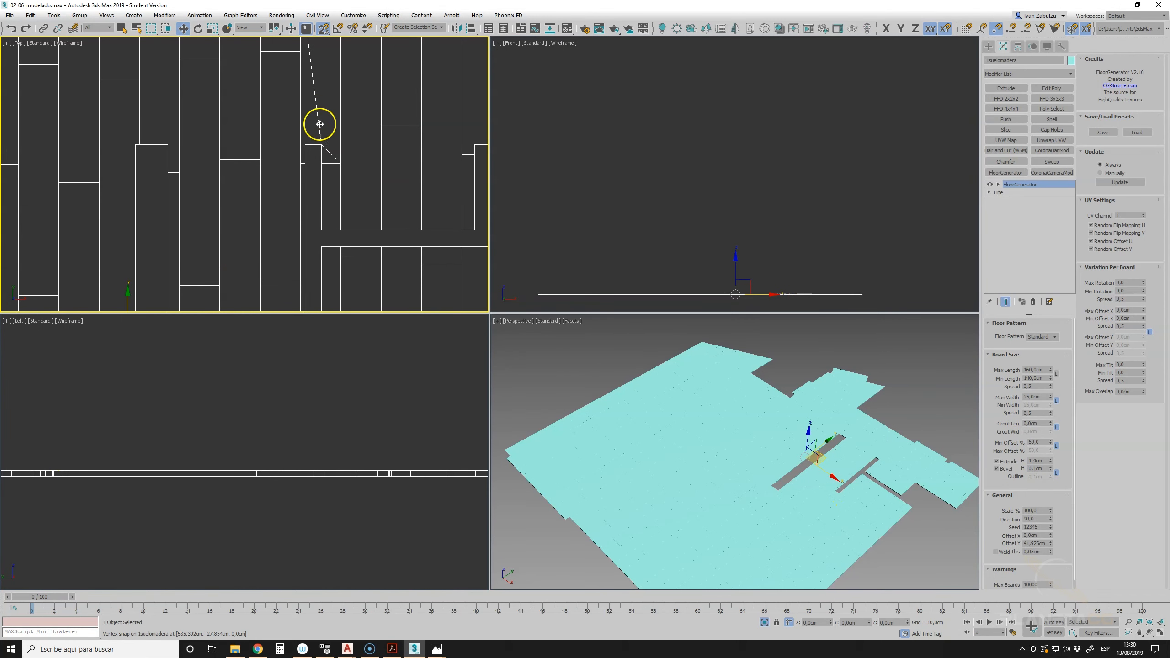
scroll(324, 131, "down", 5)
middle_click_drag(331, 180, 330, 157)
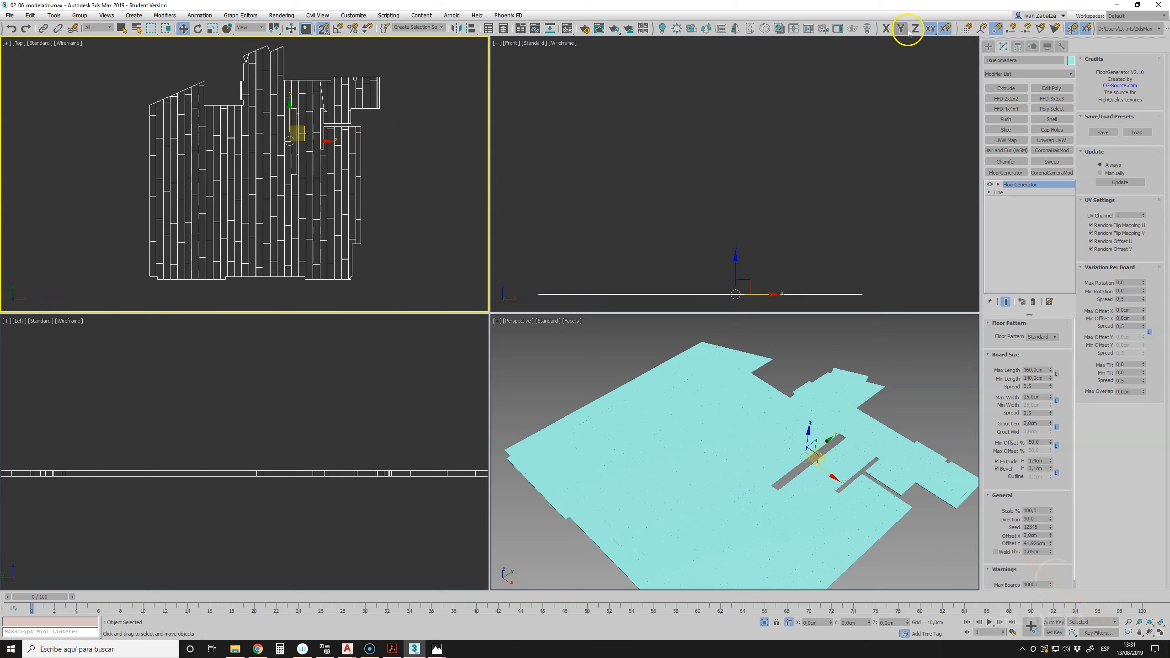
- Exit isolation to bring back the rest of the apartment and set the top view's shading to Facets
left_click(1047, 46)
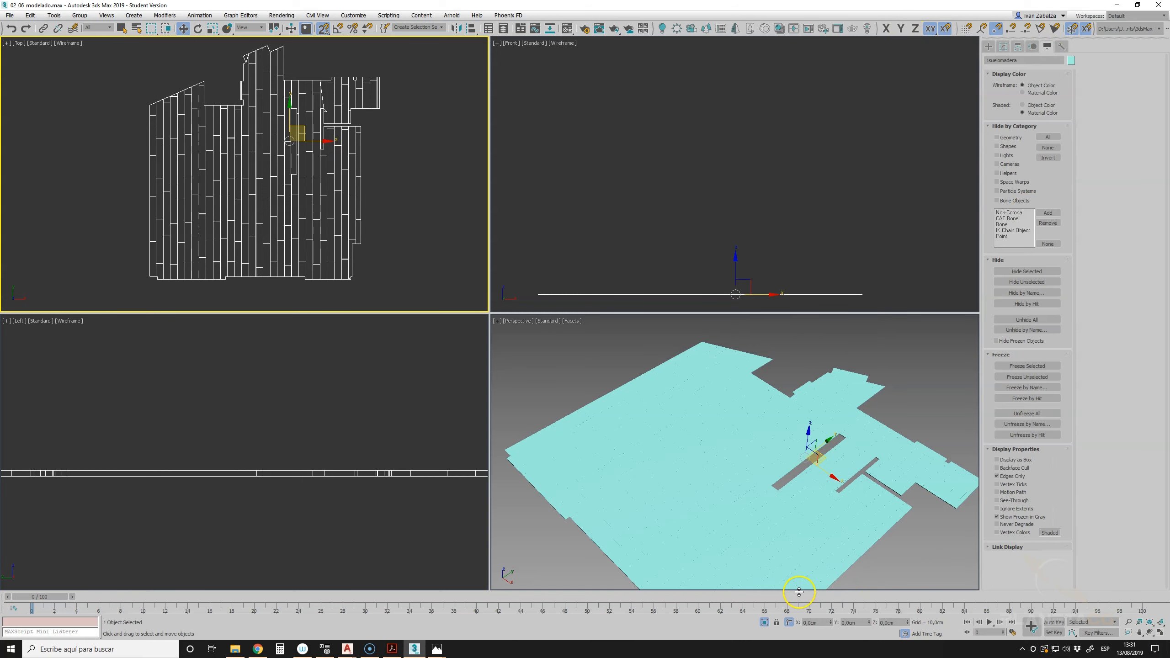
left_click(764, 623)
middle_click_drag(308, 177, 318, 214)
scroll(295, 199, "up", 2)
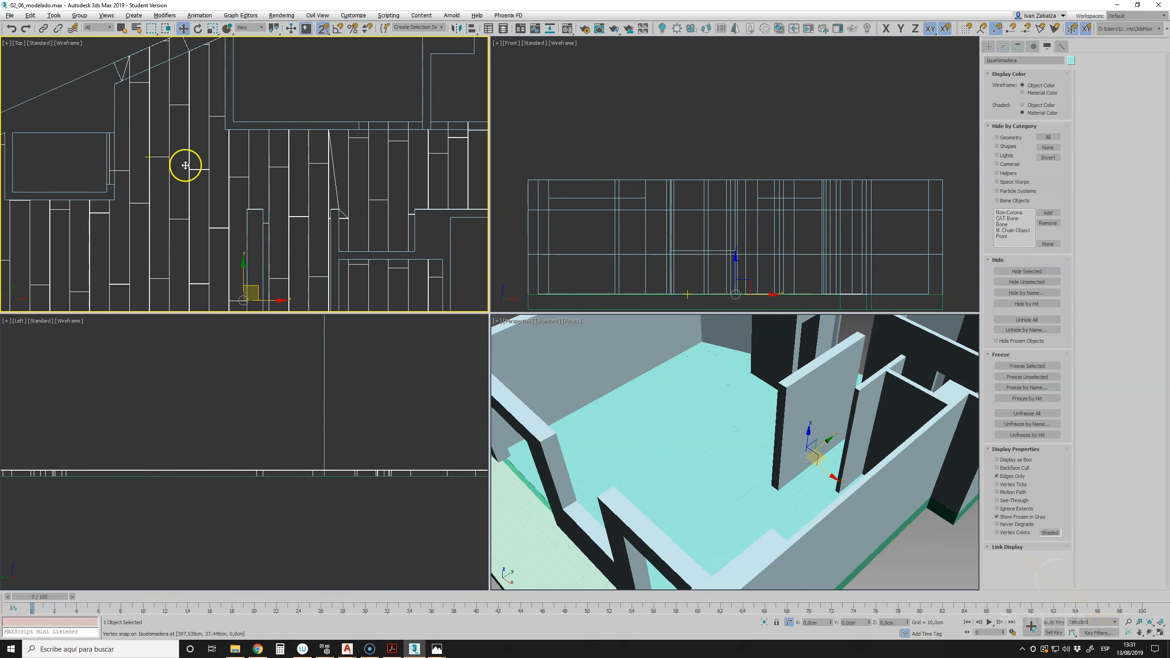
scroll(139, 169, "up", 2)
left_click(73, 43)
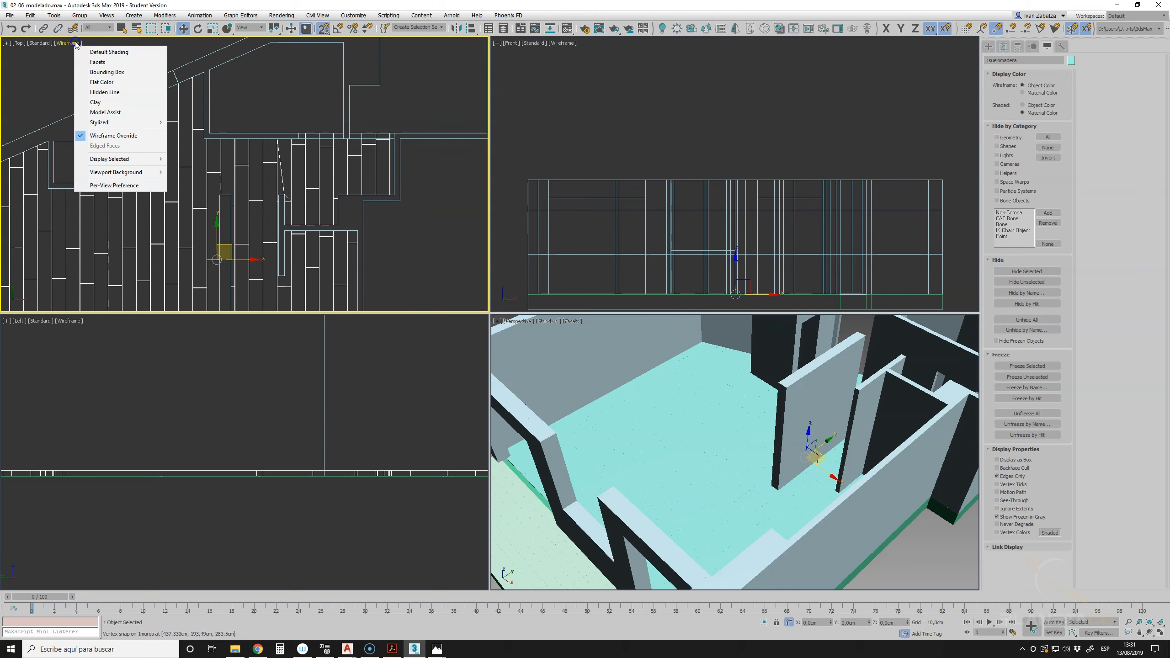
left_click(98, 62)
- Replace the Extrude modifier on the ceramic floor with a FloorGenerator modifier
left_click(87, 159)
left_click(274, 101)
left_click(1005, 46)
left_click(990, 185)
left_click(990, 185)
left_click(990, 185)
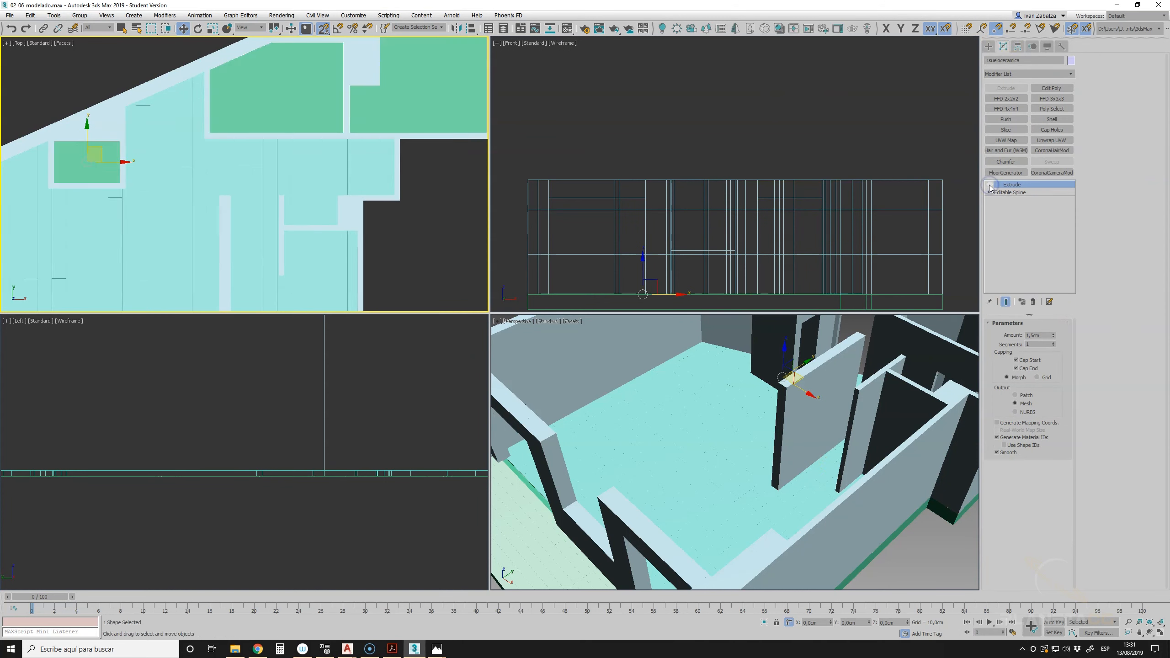
left_click(1033, 301)
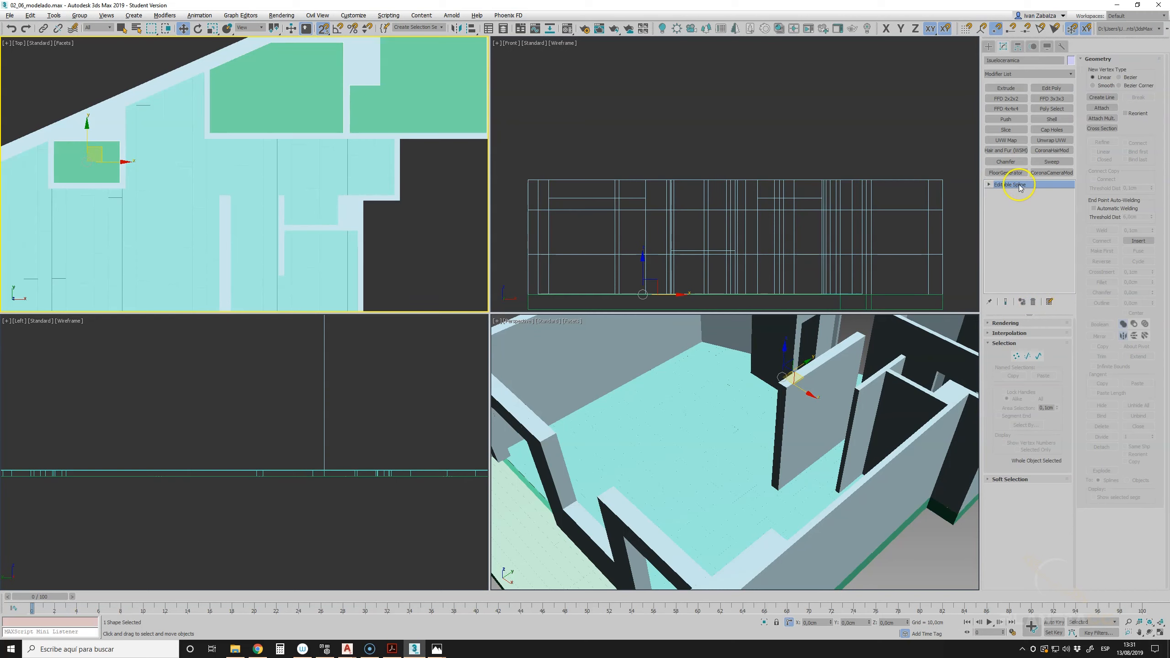
left_click(1006, 173)
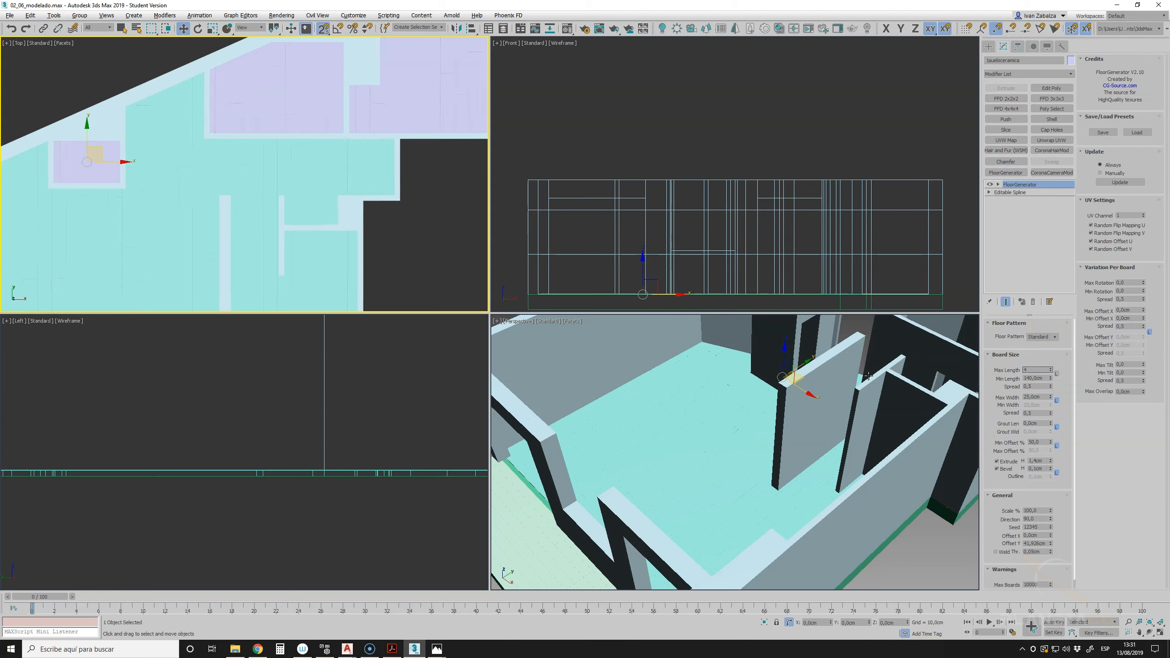
- Set the ceramic floor's tiles to 40 cm long and 40 cm wide, linking the maximum and minimum lengths
left_click(1026, 378)
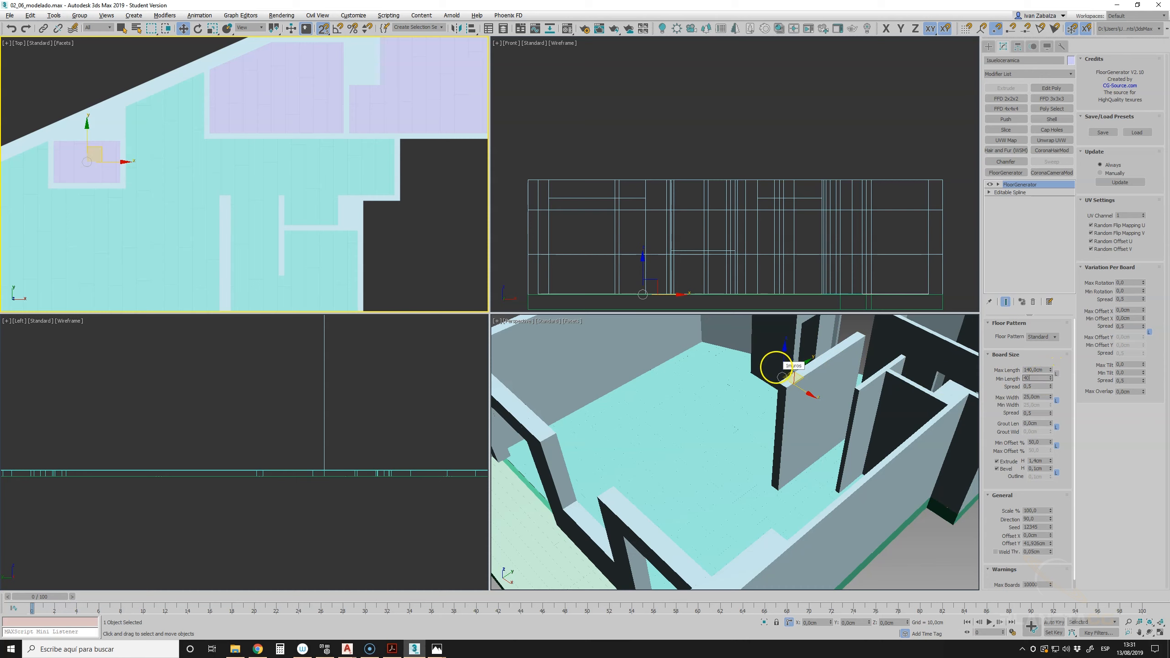
left_click(1008, 370)
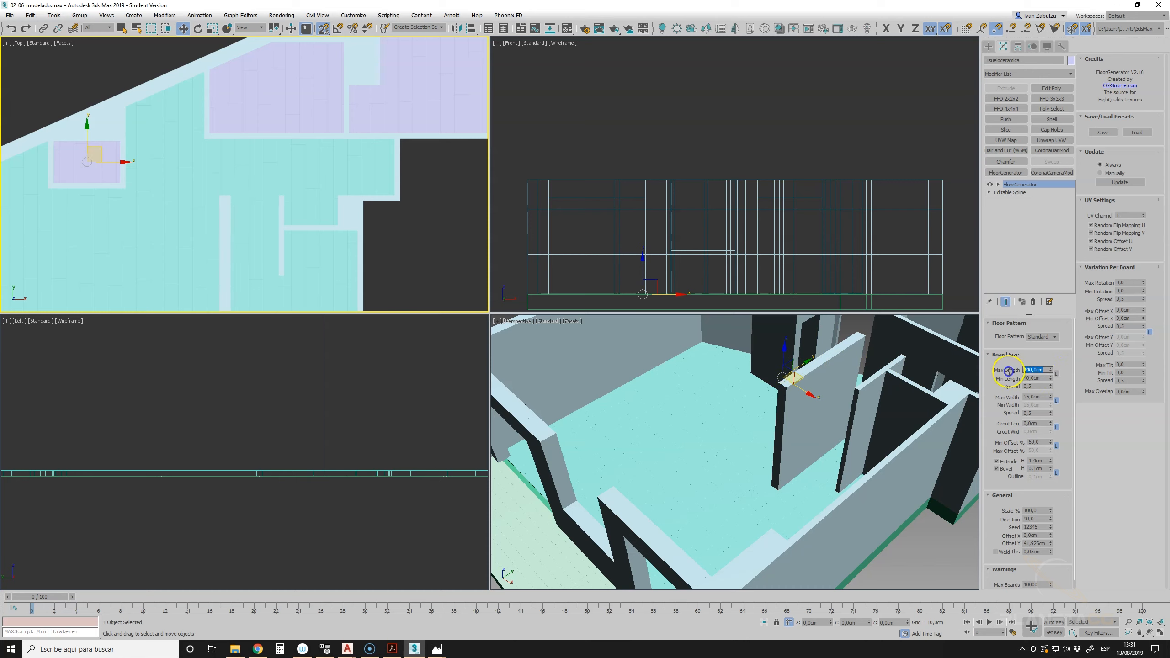
left_click(1057, 374)
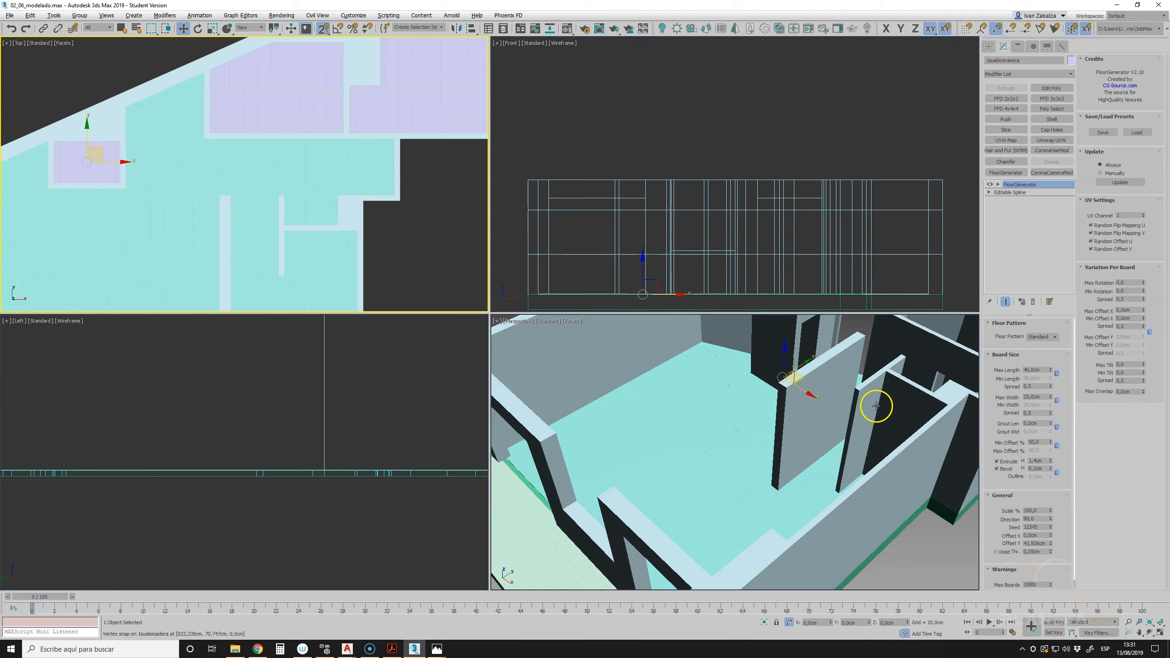
type("40")
key("Return")
- Set the ceramic tiles' minimum offset to 0 % for an aligned grid
scroll(314, 129, "up", 3)
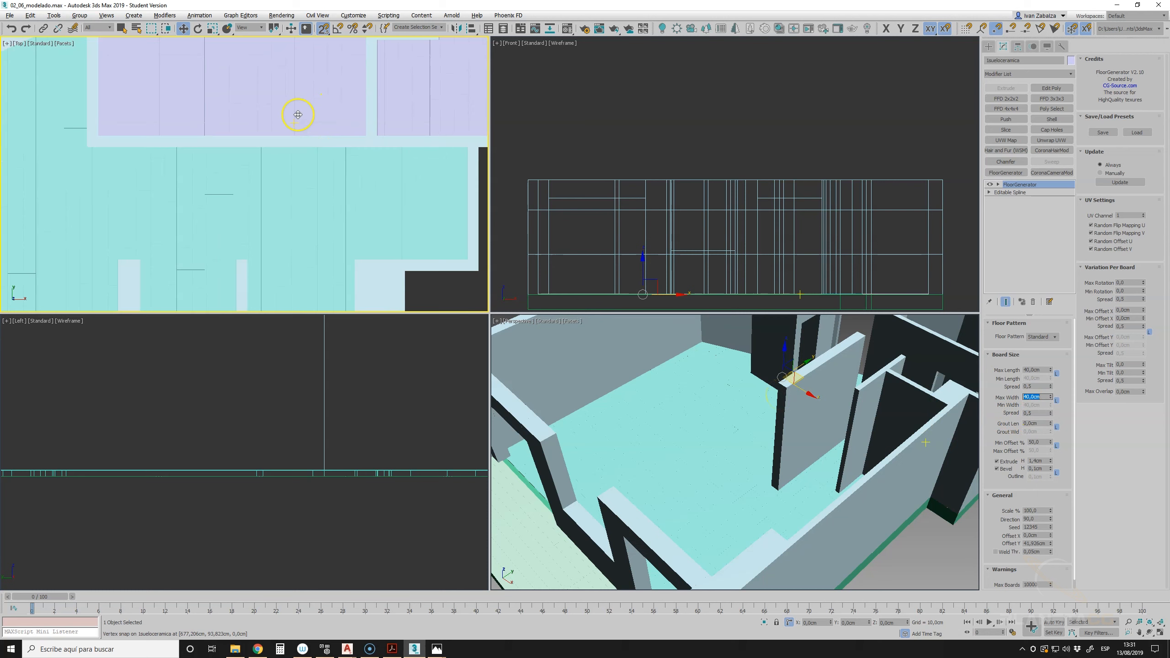
scroll(314, 203, "down", 2)
scroll(289, 178, "up", 2)
scroll(289, 180, "down", 2)
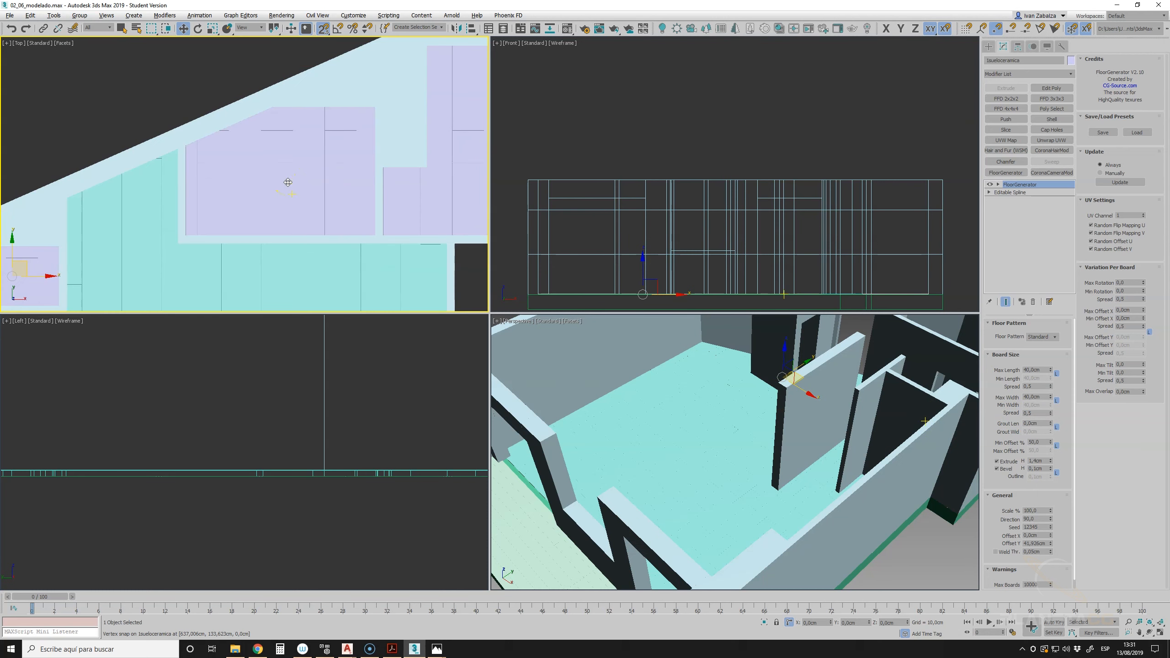
left_click_drag(1052, 446, 1053, 590)
- Change the ceramic floor's object color to light green
left_click(1071, 62)
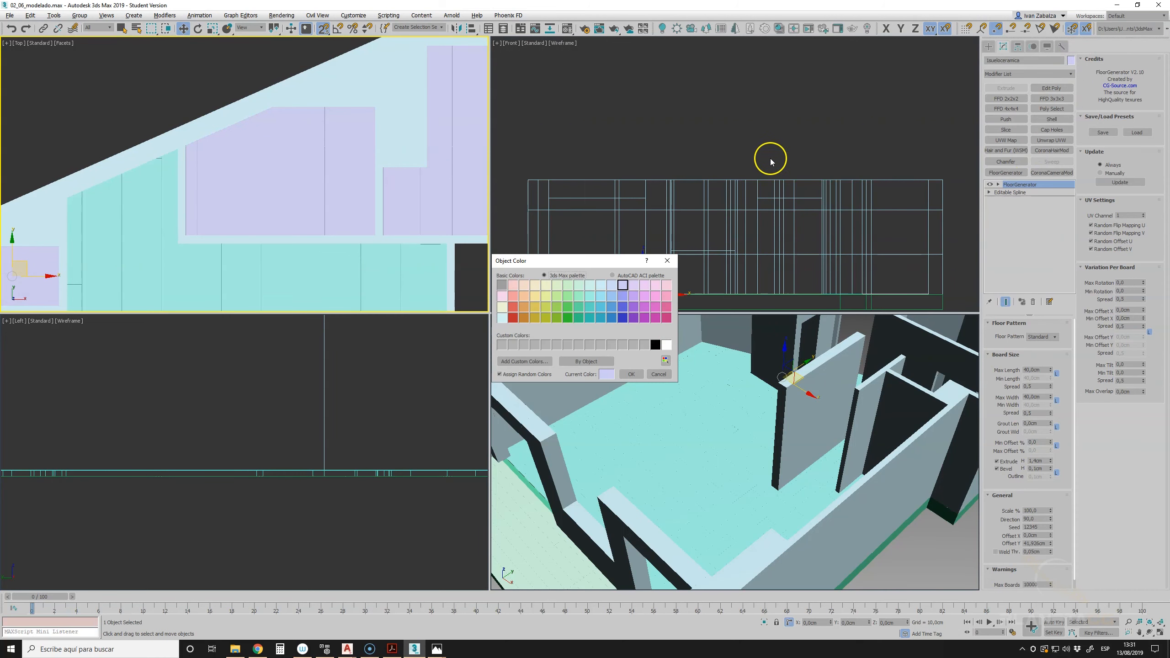
left_click(561, 300)
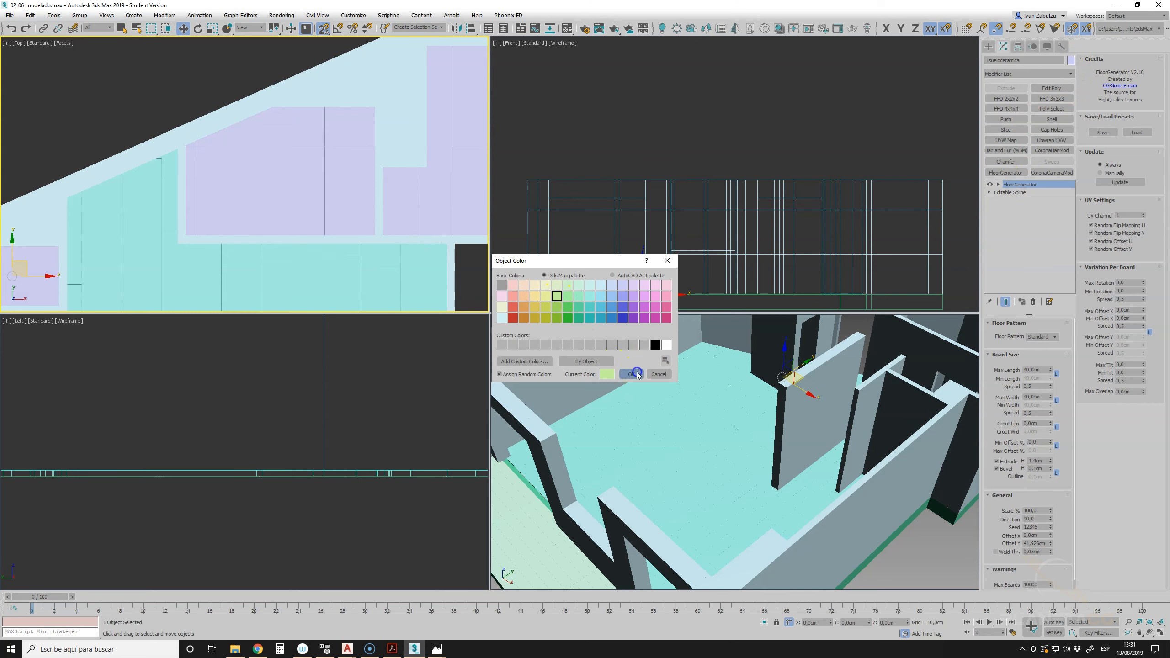
left_click(631, 374)
- Maximize the top view and examine the tile joints of the ceramic floor
scroll(386, 218, "up", 5)
scroll(314, 202, "up", 2)
scroll(314, 202, "down", 1)
middle_click_drag(314, 201, 359, 240)
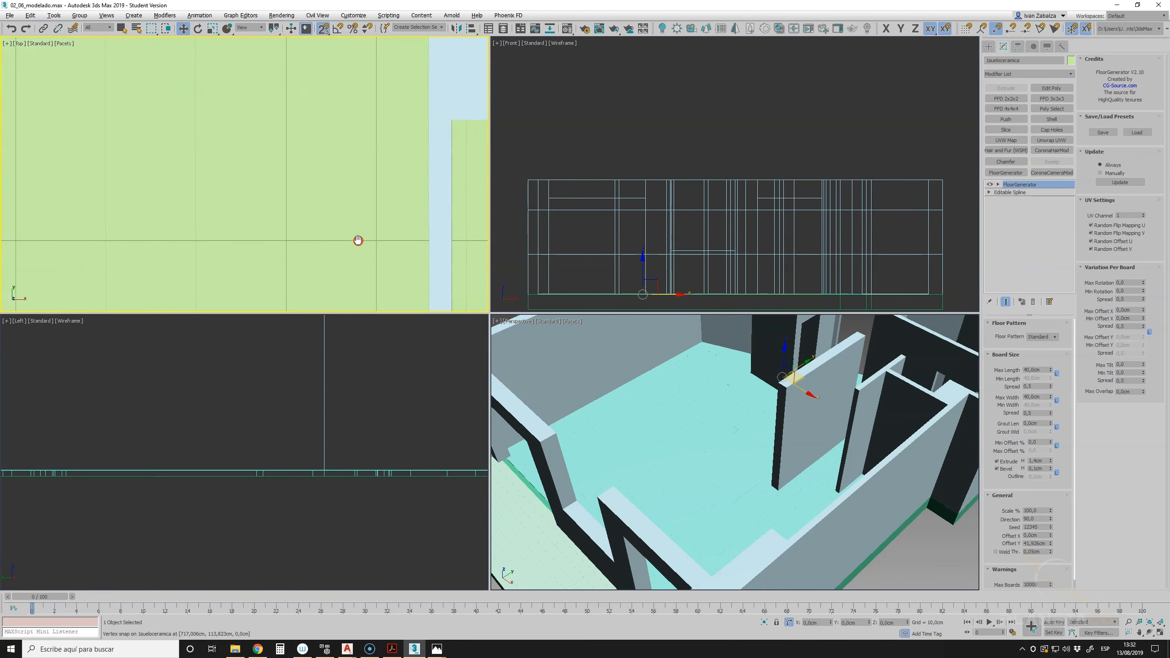
left_click(1160, 633)
scroll(695, 338, "down", 1)
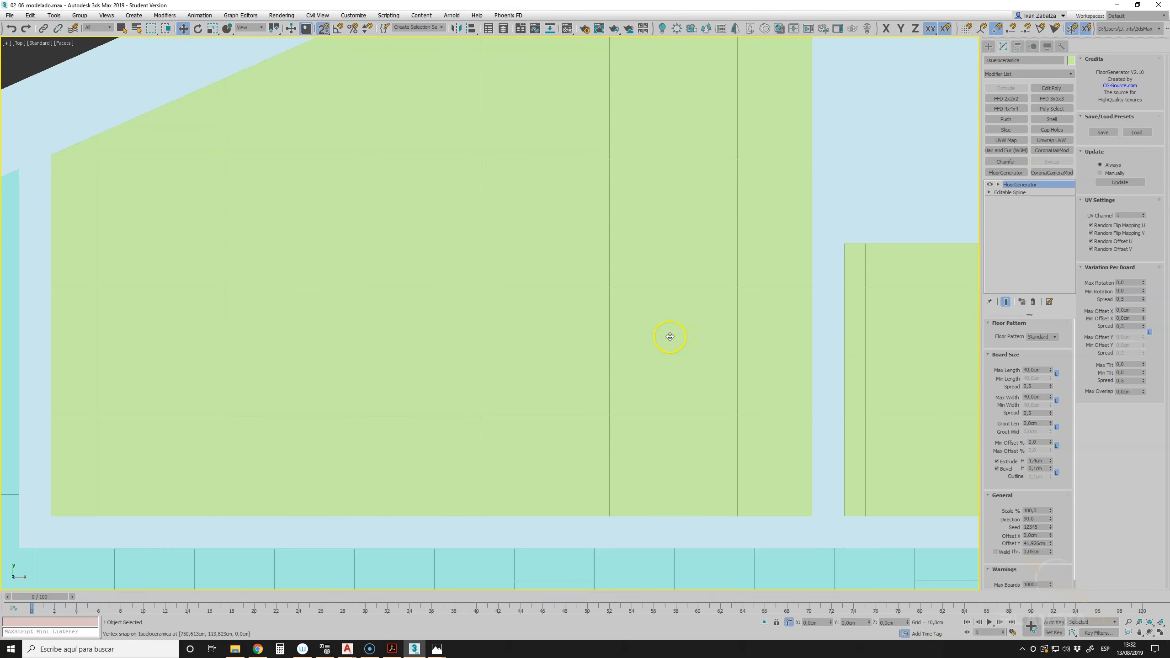
- Inspect the ceramic floor's tile grid and grout lines in the top view, and return to the four-viewport layout
scroll(670, 336, "down", 2)
scroll(653, 335, "up", 4)
scroll(656, 335, "down", 3)
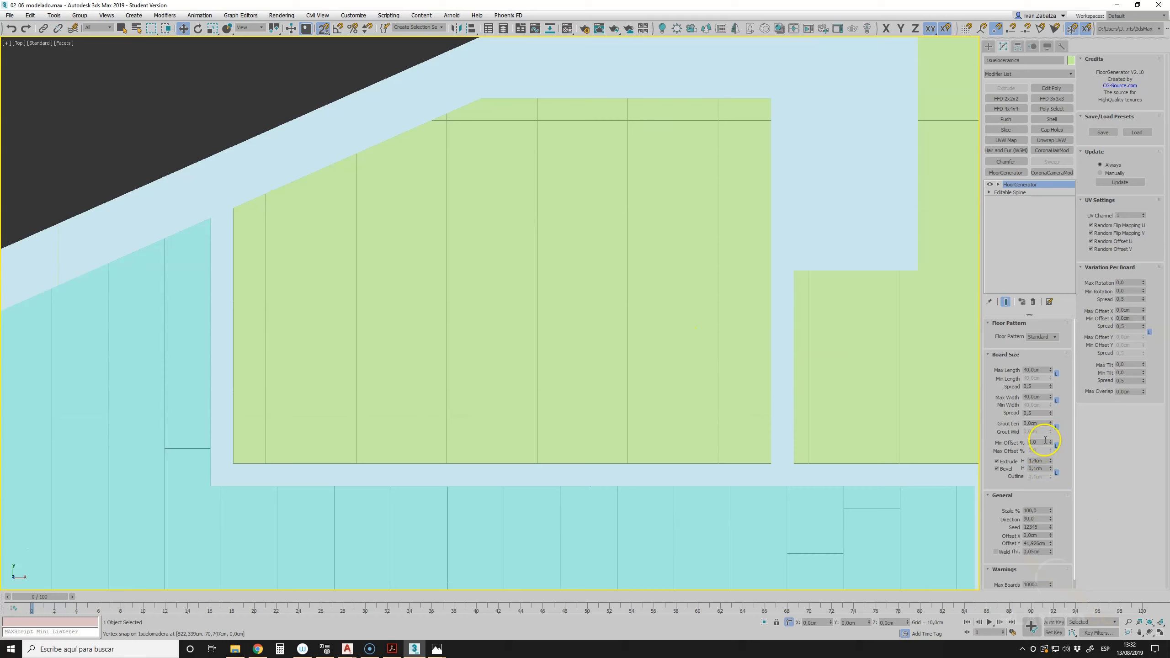
left_click_drag(1051, 425, 1071, 449)
scroll(593, 343, "up", 2)
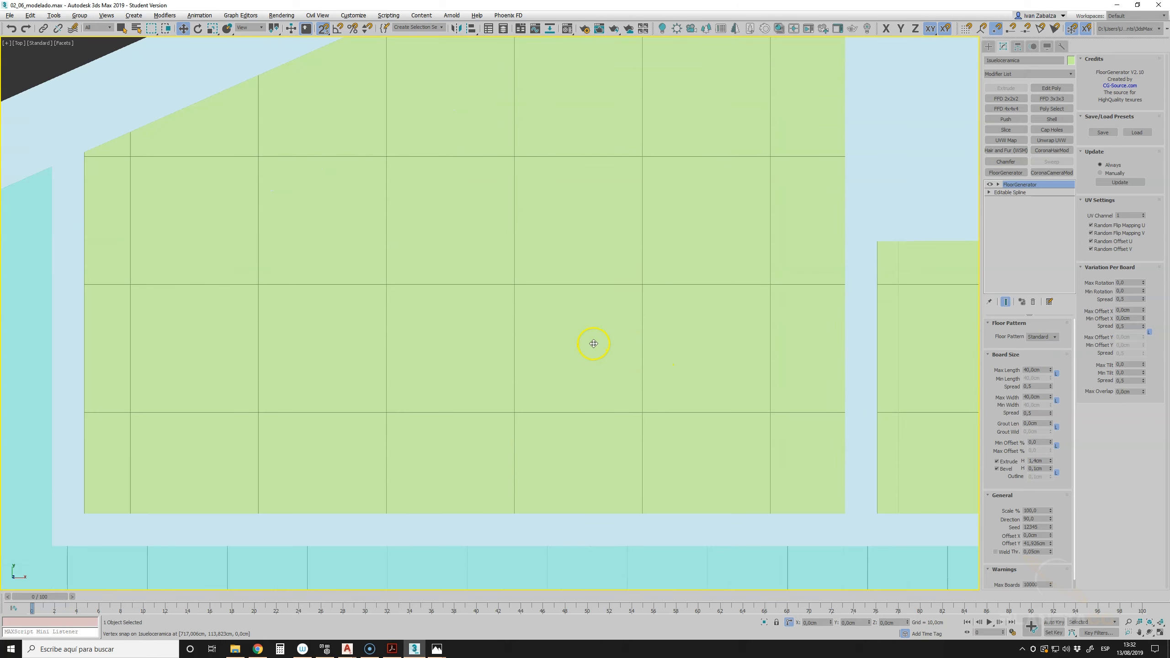
scroll(653, 283, "up", 1)
scroll(652, 285, "down", 2)
middle_click_drag(652, 285, 627, 285)
left_click(1159, 633)
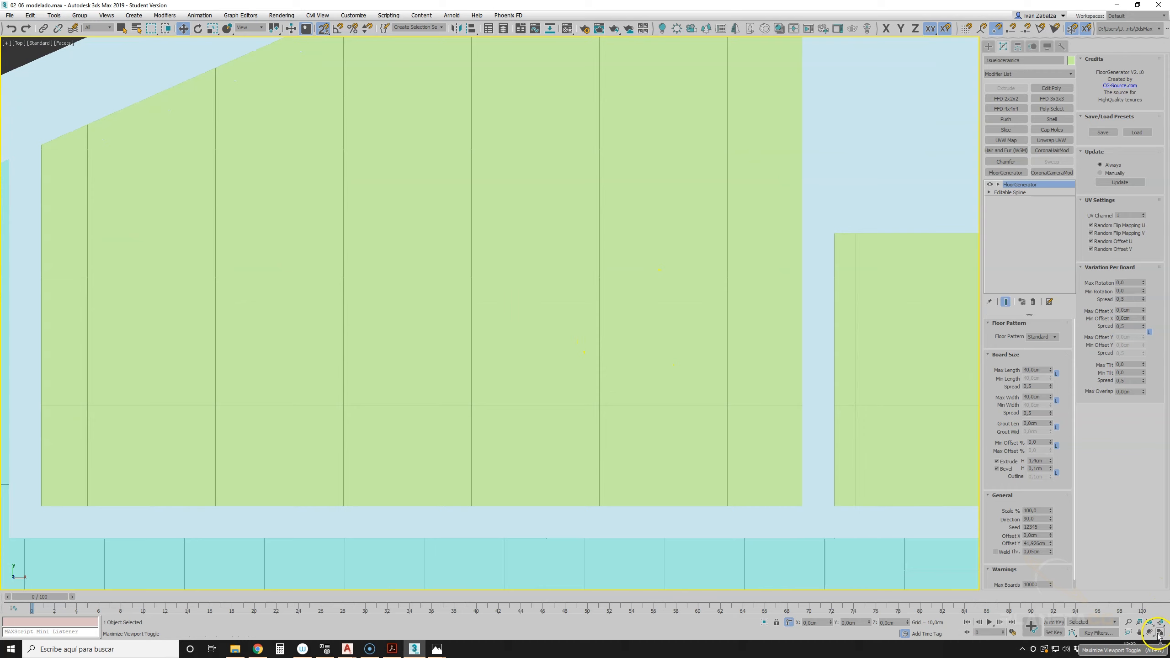
- Examine the finished floors in the perspective view and their thickness and level at the slab edge in the left view
scroll(861, 503, "down", 3)
middle_click_drag(753, 468, 736, 474)
scroll(724, 450, "up", 3)
scroll(663, 472, "down", 3)
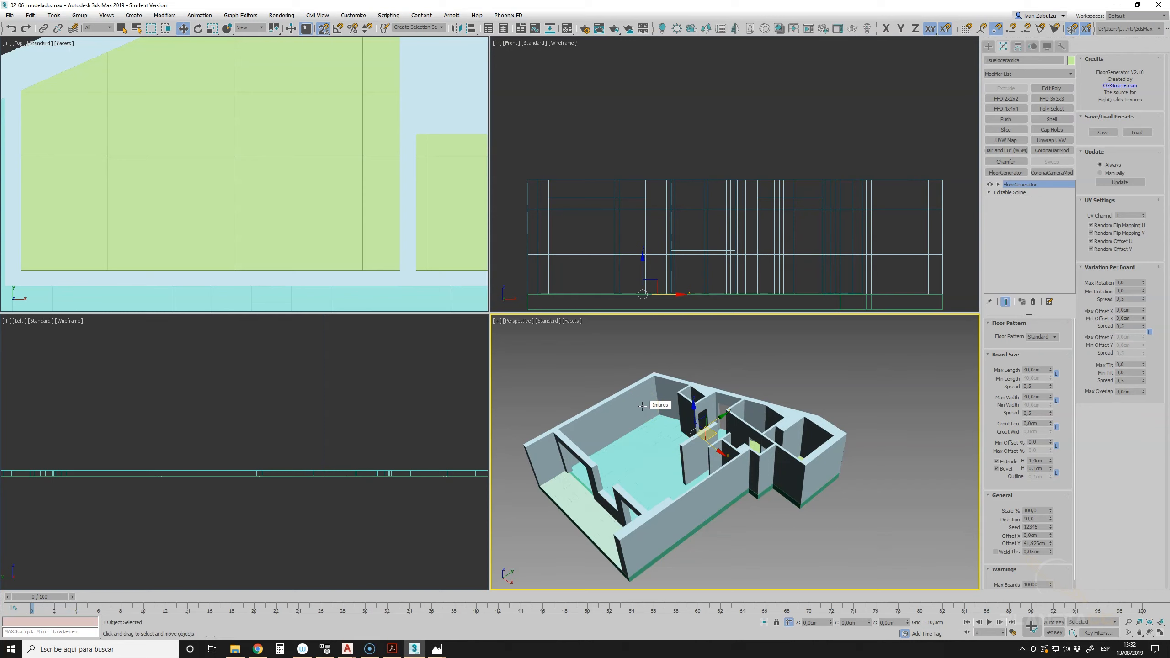
middle_click_drag(426, 485, 187, 481)
middle_click_drag(376, 484, 123, 486)
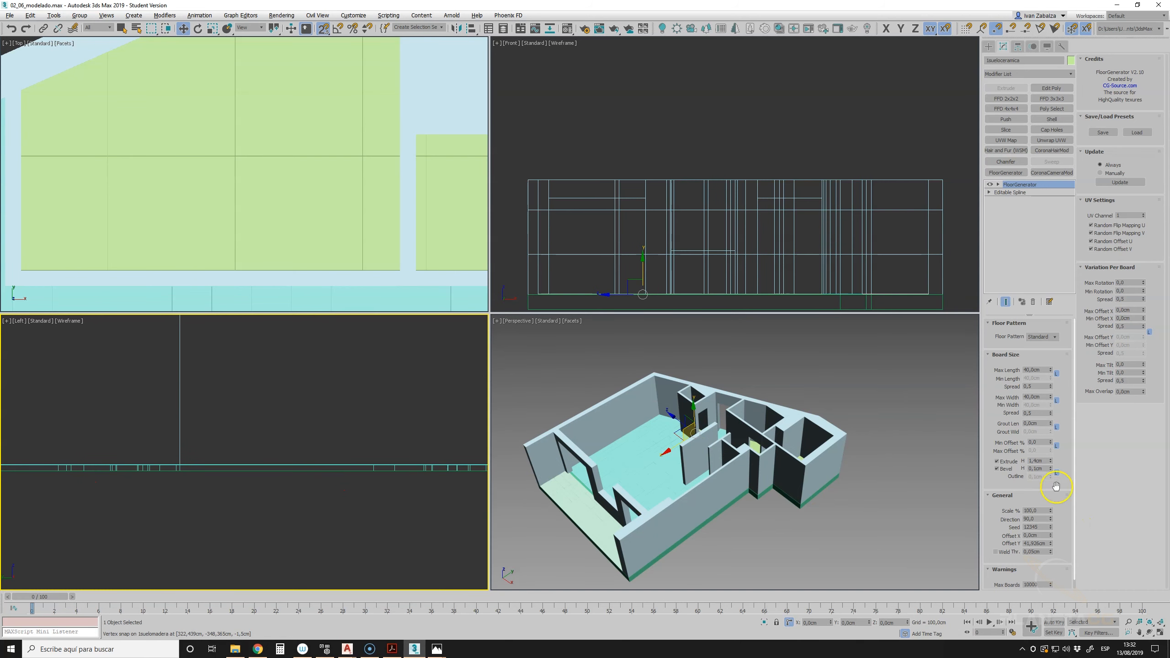
scroll(424, 500, "up", 2)
scroll(368, 496, "up", 2)
scroll(180, 489, "up", 2)
scroll(221, 488, "up", 3)
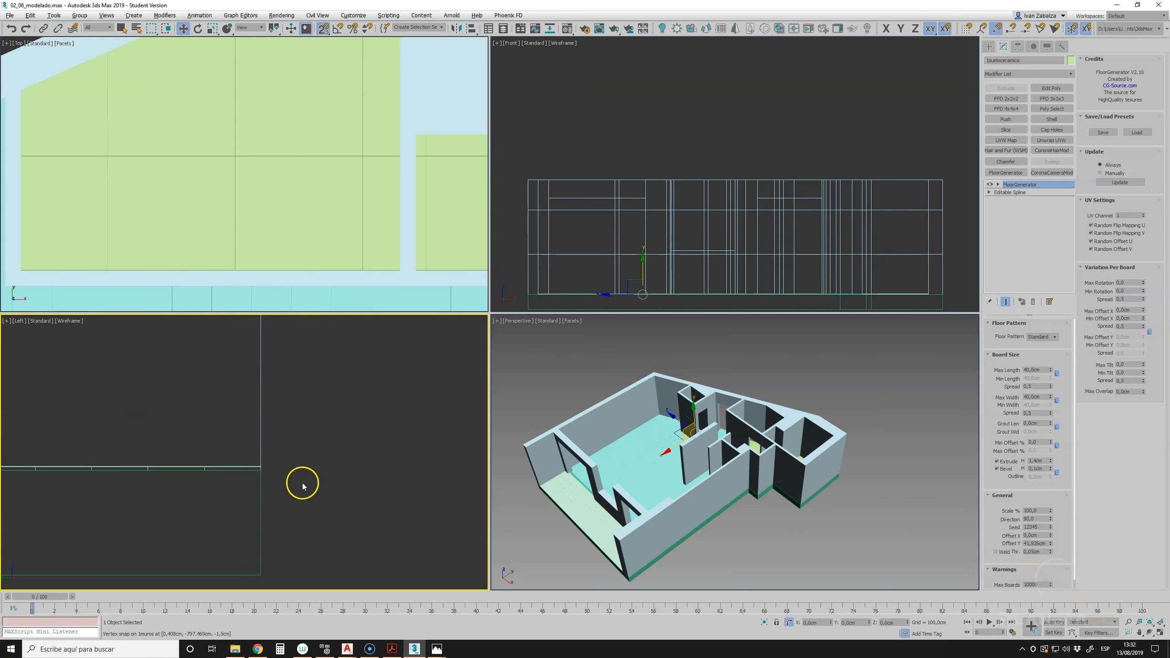
scroll(309, 482, "up", 5)
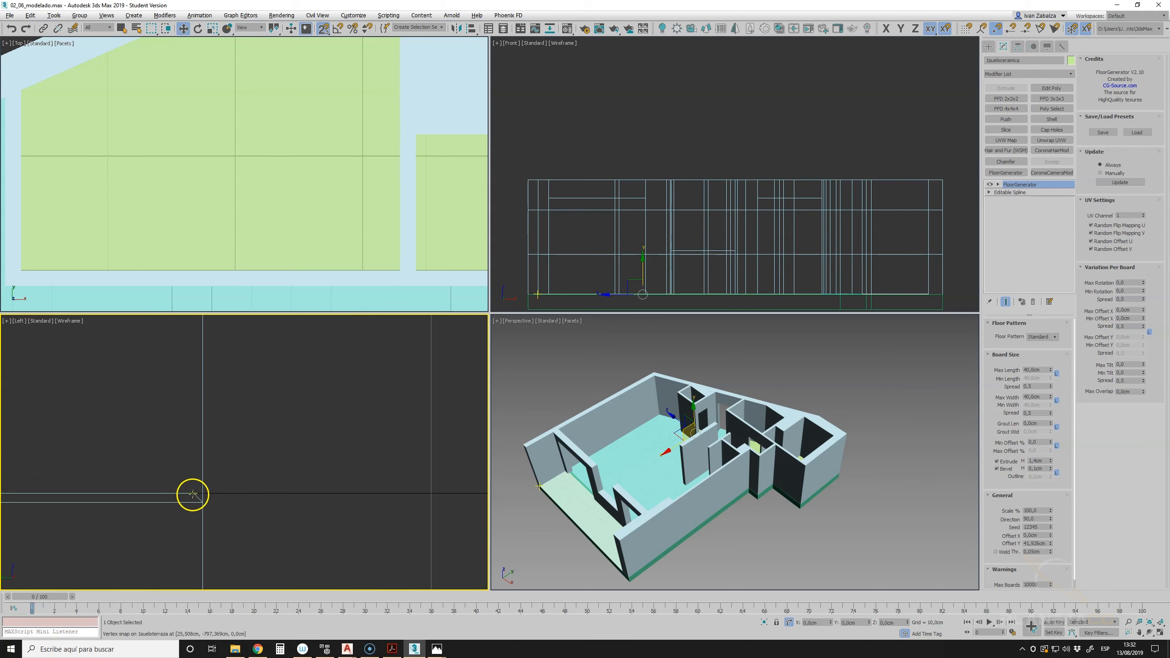
scroll(192, 495, "down", 5)
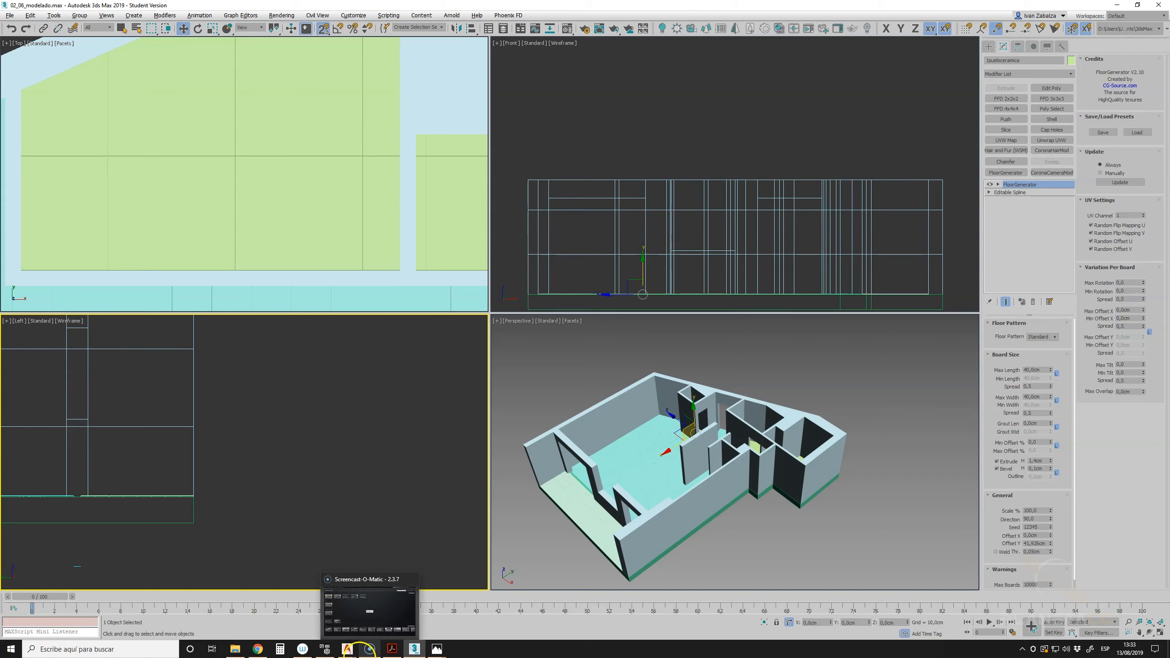
left_click(364, 650)
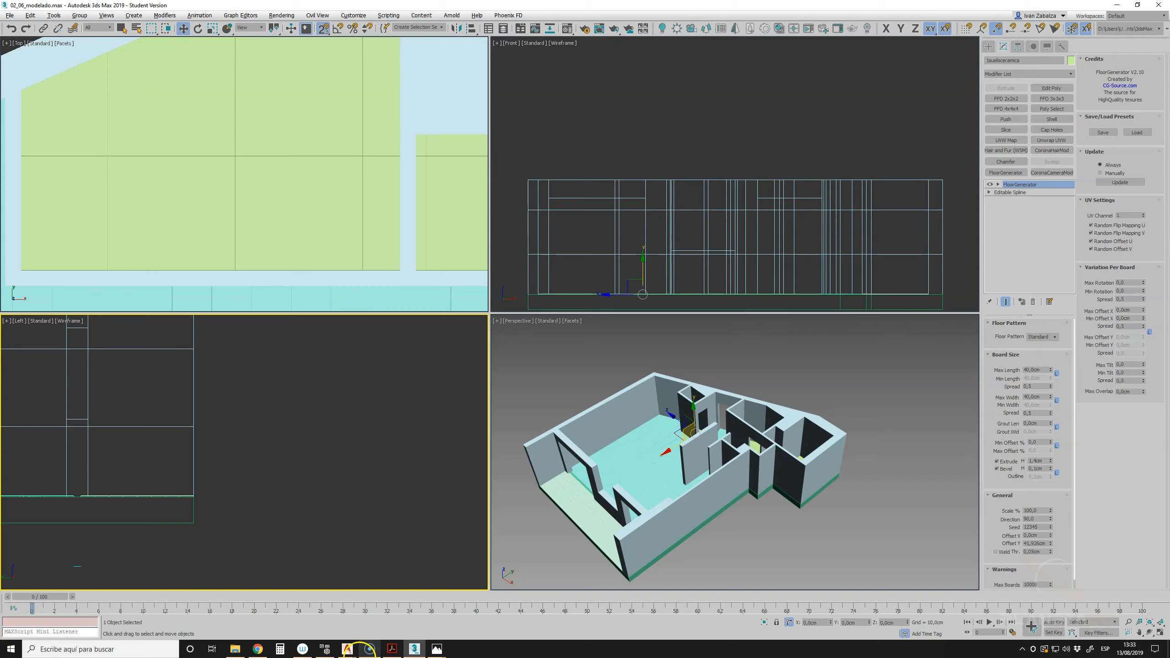